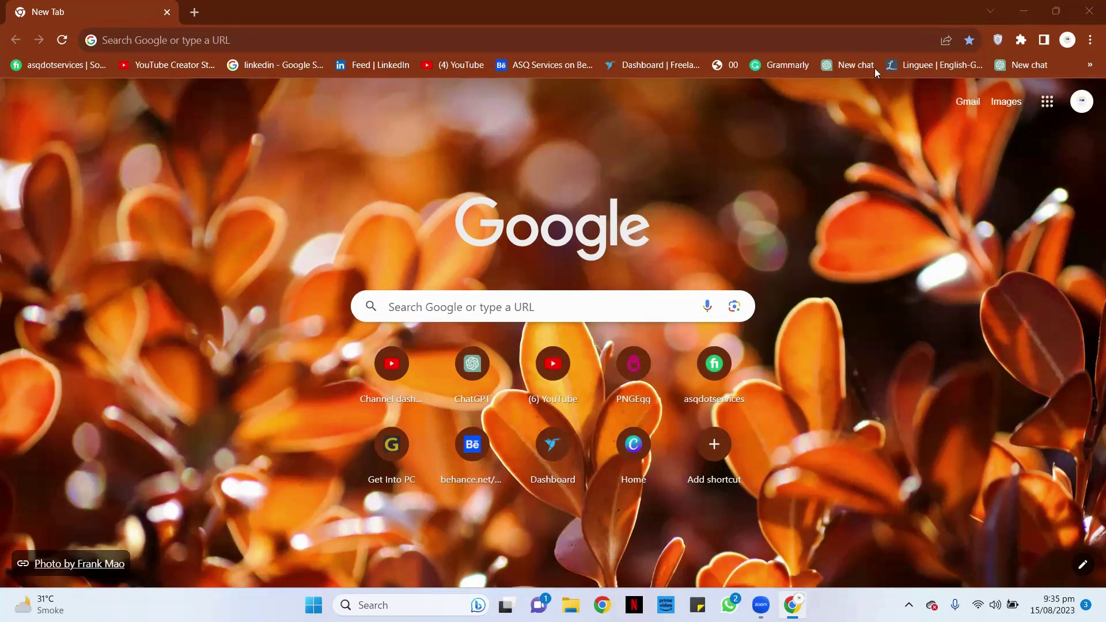
Step: Minimize the Chrome New Tab window so the desktop shows
{"action": "left_click", "coordinate": [1023, 11]}
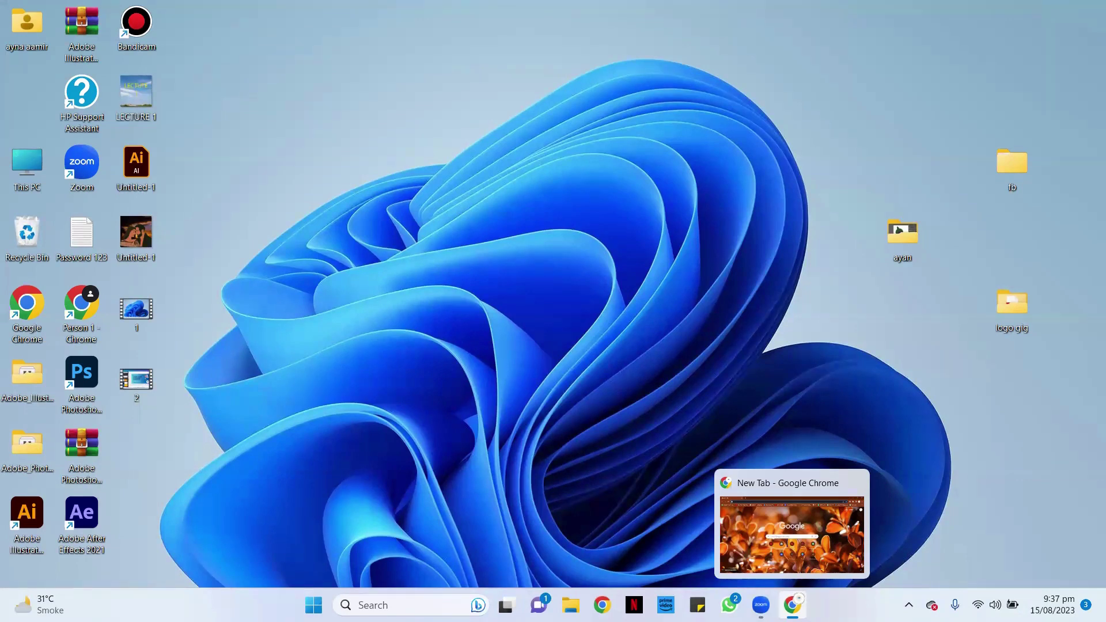
Step: Restore the Chrome New Tab window from its taskbar thumbnail
{"action": "left_click", "coordinate": [792, 532]}
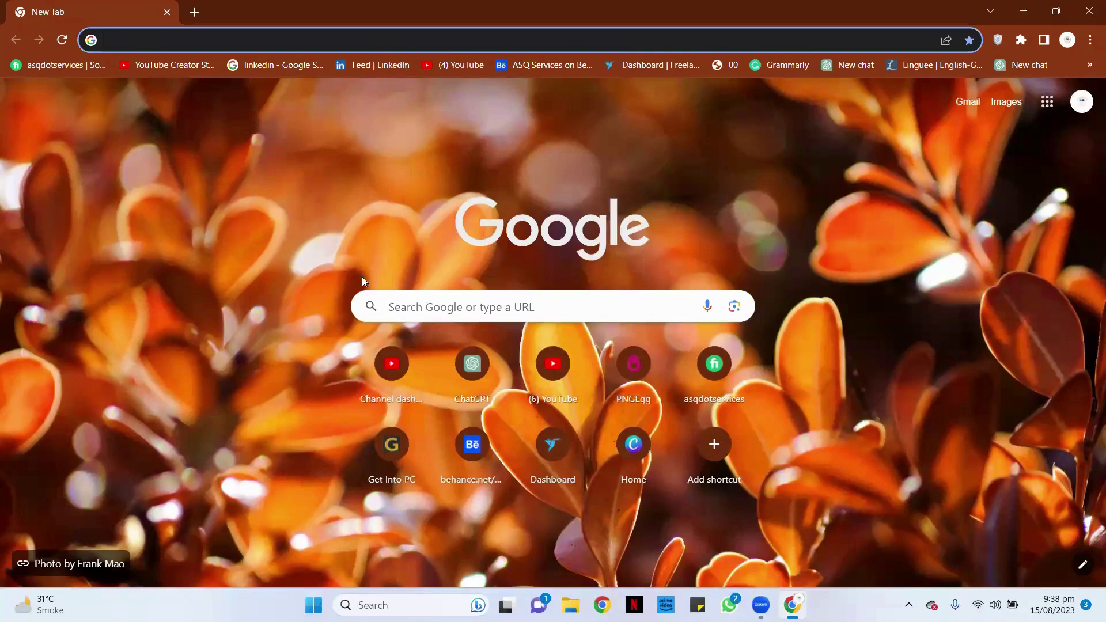
Step: Search Google for 'logo types'
{"action": "left_click", "coordinate": [412, 308]}
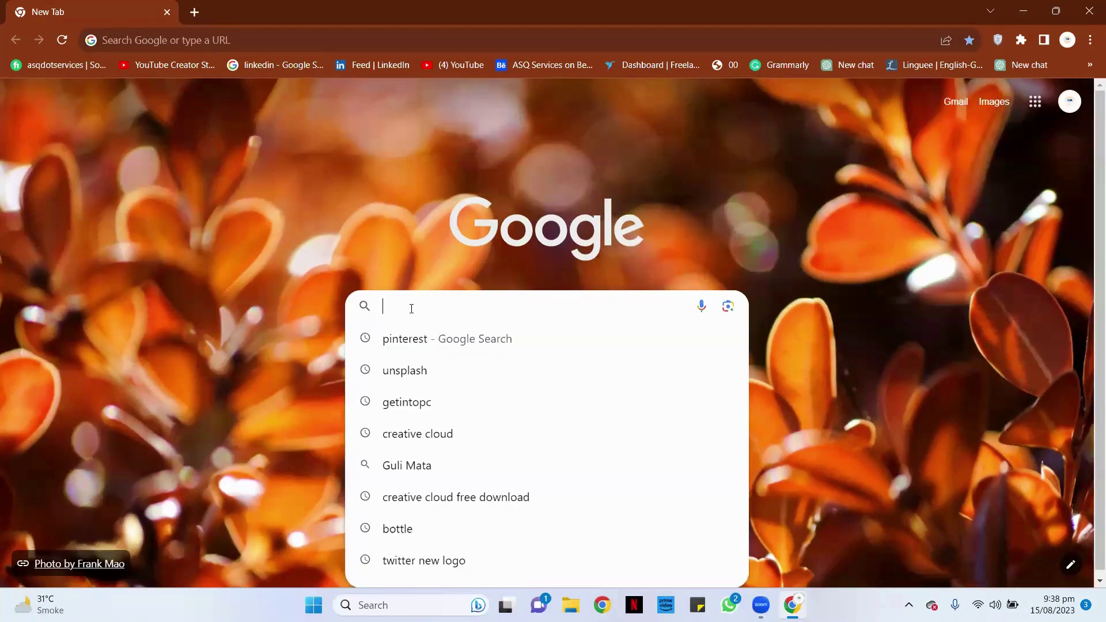
{"action": "type", "text": "logo"}
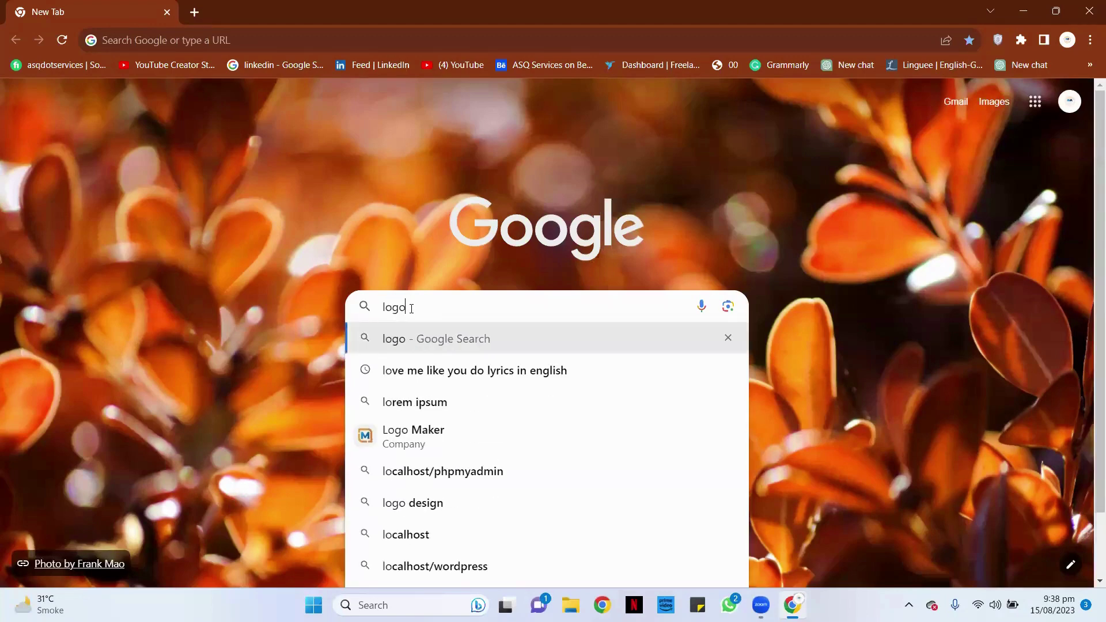
{"action": "type", "text": "y"}
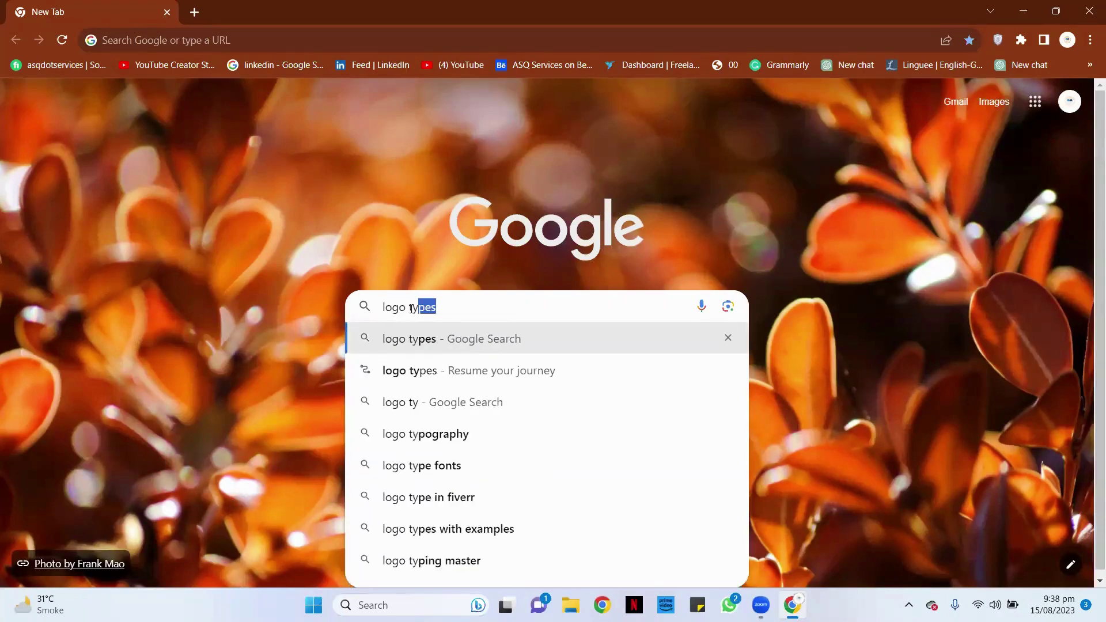
{"action": "type", "text": "pe"}
{"action": "key", "text": "Return"}
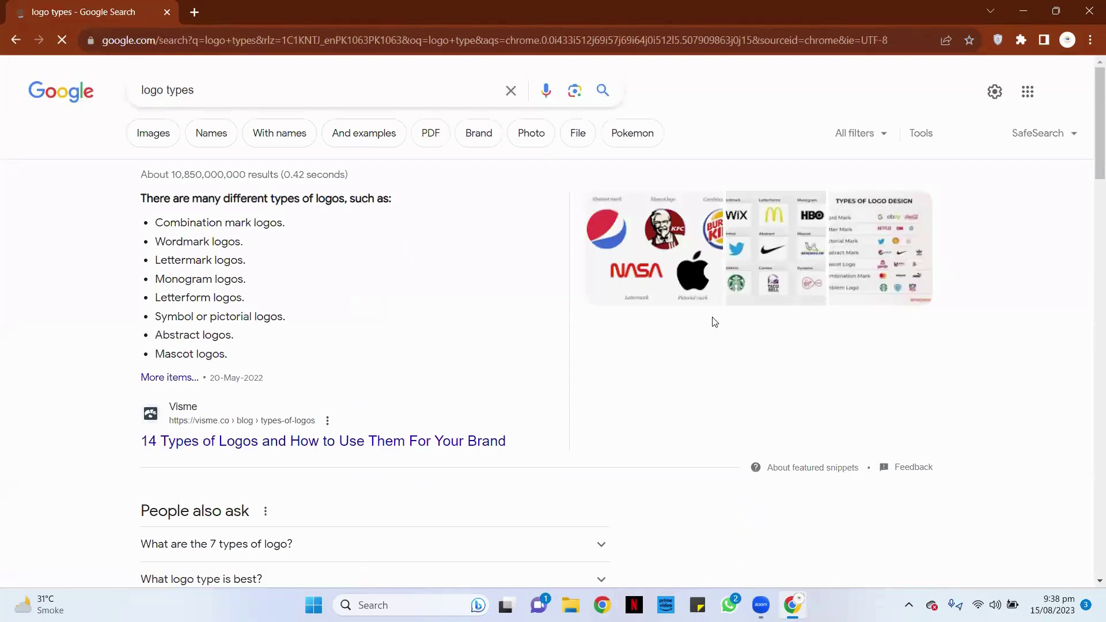
Step: Preview the logo-types example image twice, then clear the search query
{"action": "left_click", "coordinate": [801, 268]}
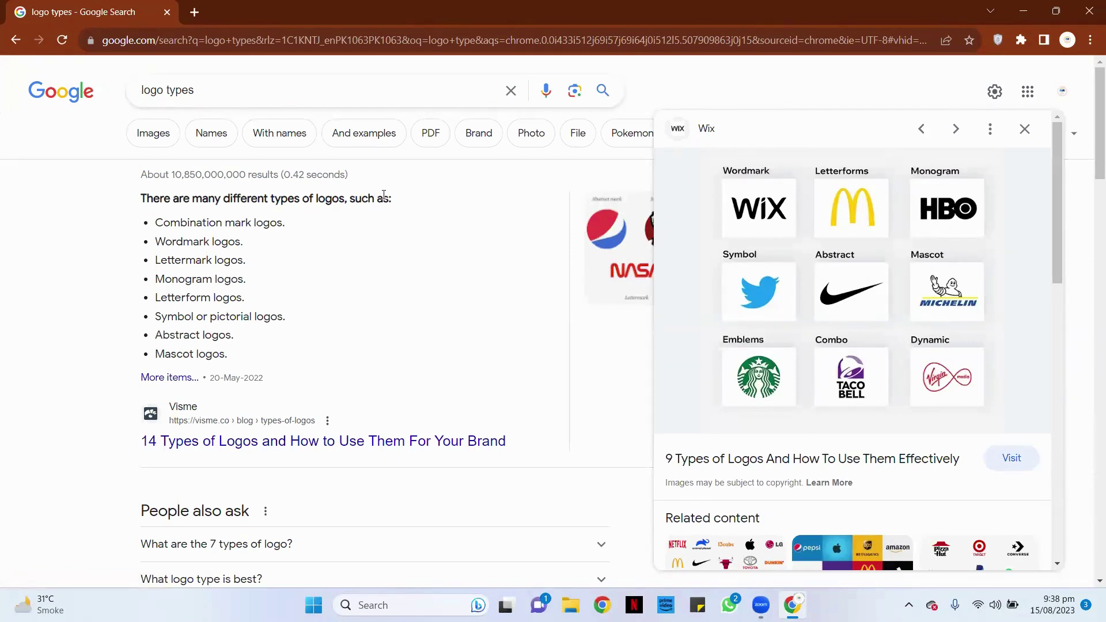
{"action": "left_click", "coordinate": [1027, 124]}
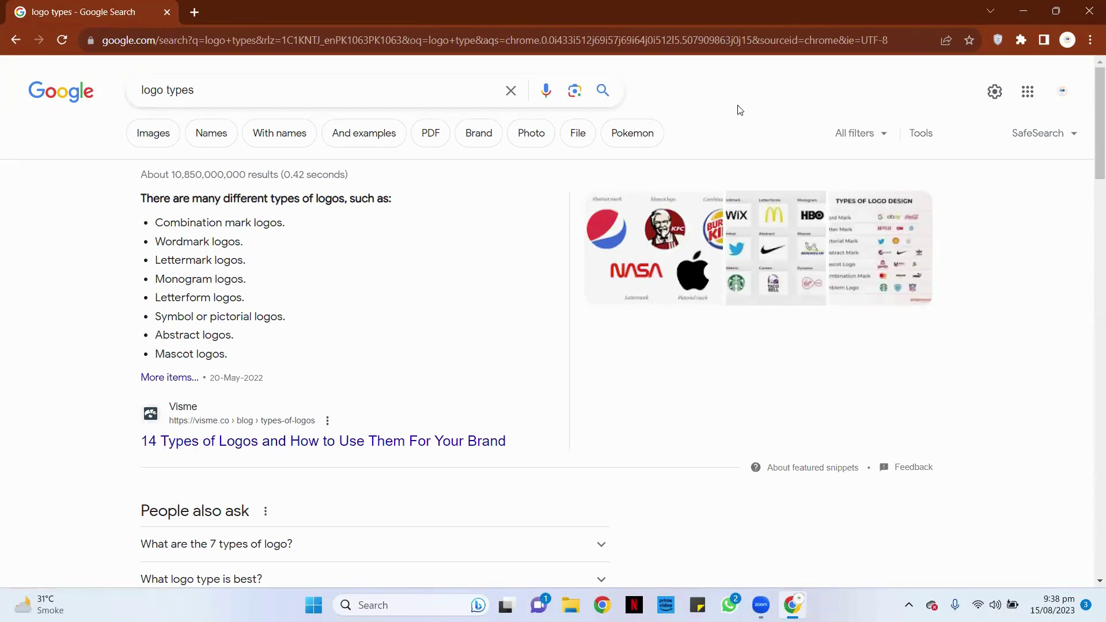
{"action": "left_click", "coordinate": [763, 245]}
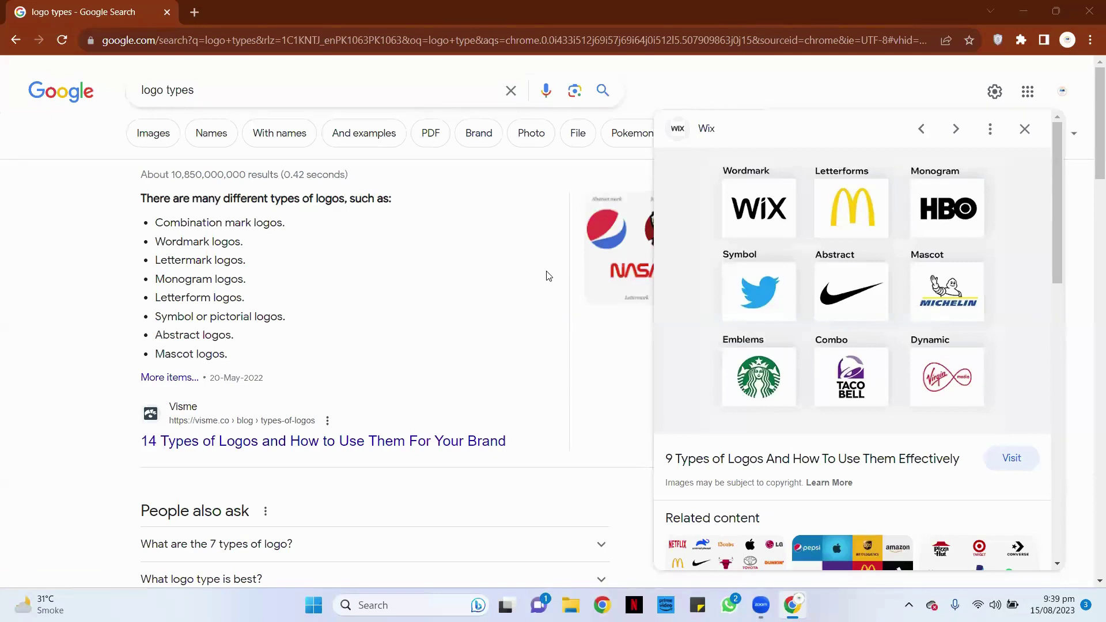
{"action": "left_click", "coordinate": [1025, 129]}
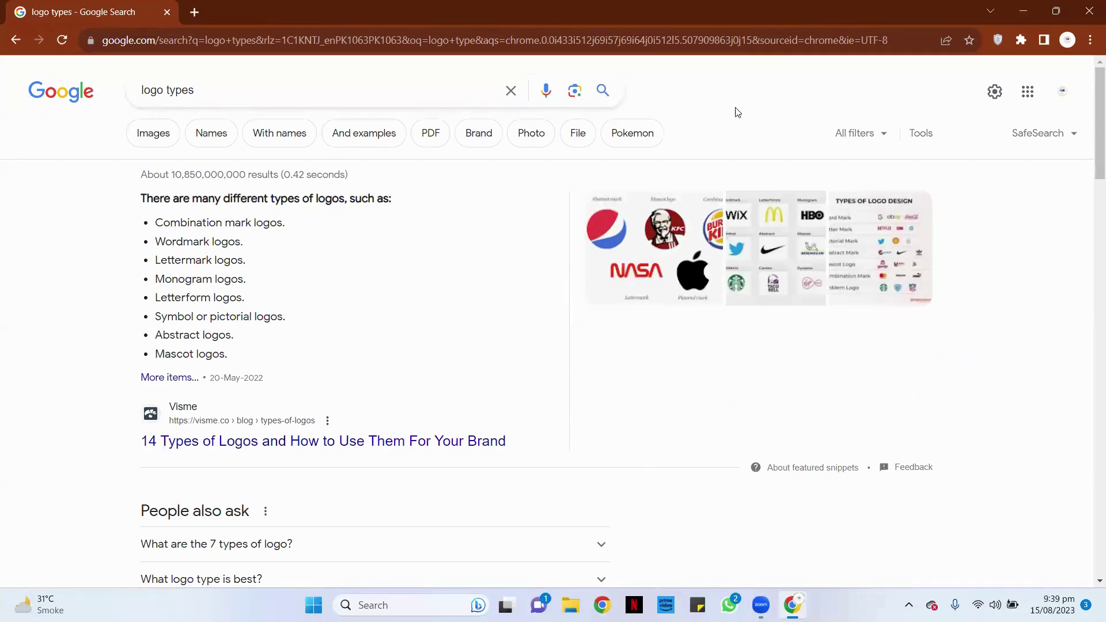
{"action": "left_click", "coordinate": [511, 90]}
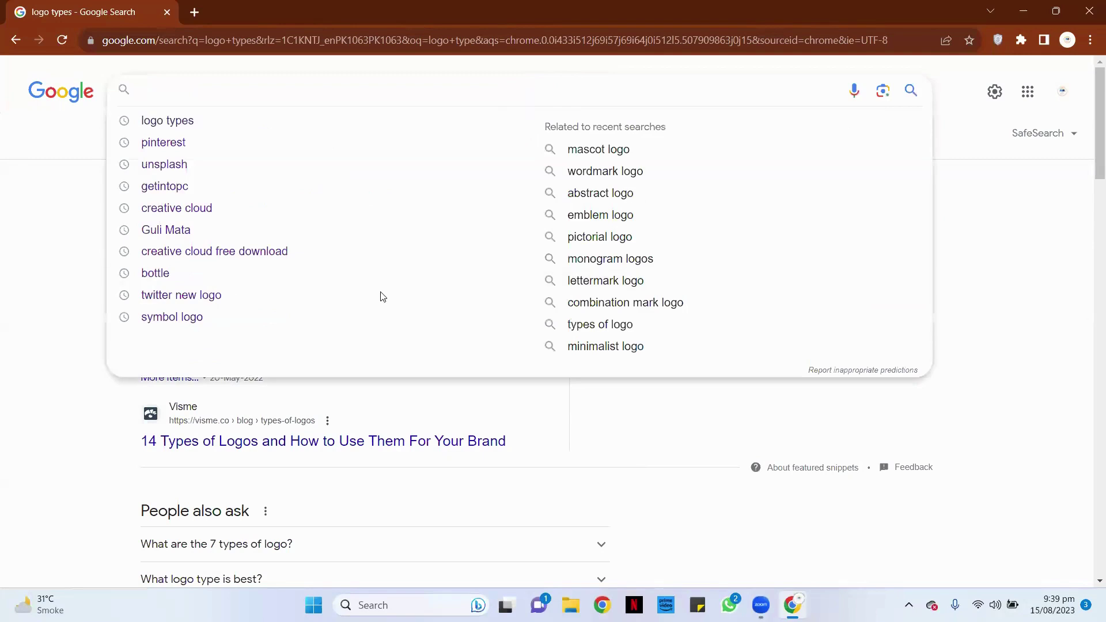
Step: Dismiss the suggestions, open a new tab, and minimize Chrome to the desktop
{"action": "left_click", "coordinate": [37, 208]}
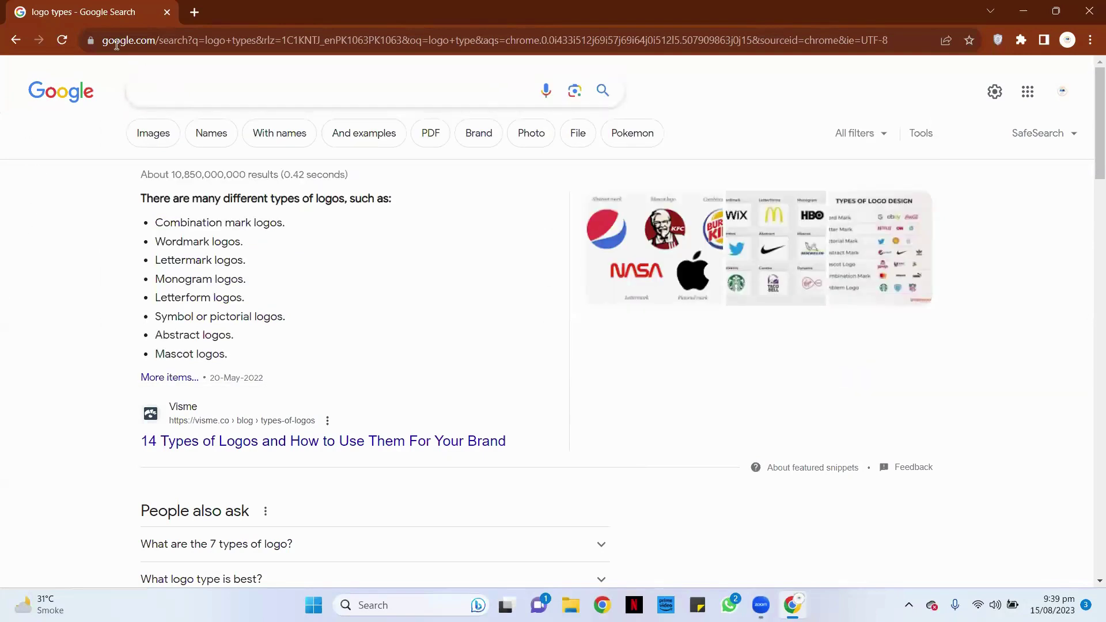
{"action": "left_click", "coordinate": [189, 16]}
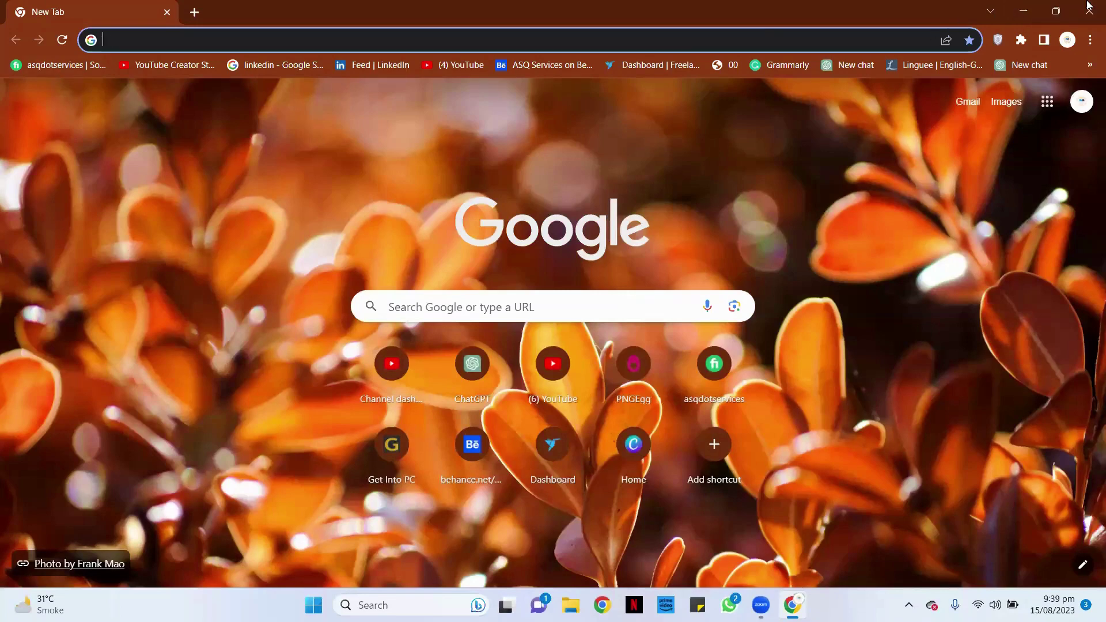
{"action": "left_click", "coordinate": [1015, 9]}
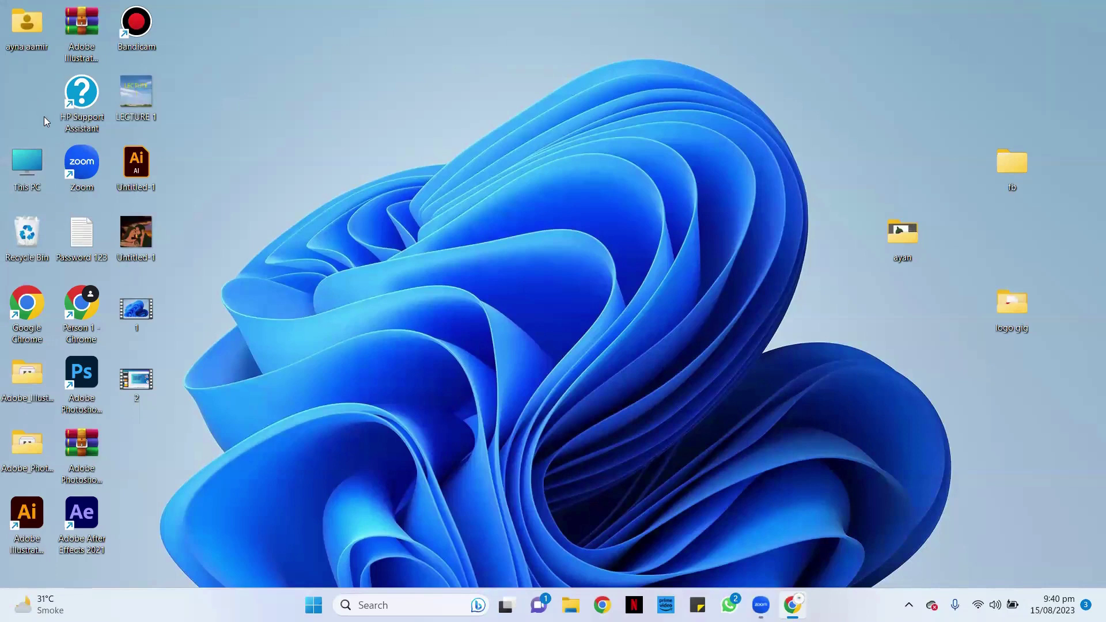
Step: Open This PC's Properties to show the System > About specifications
{"action": "right_click", "coordinate": [21, 174]}
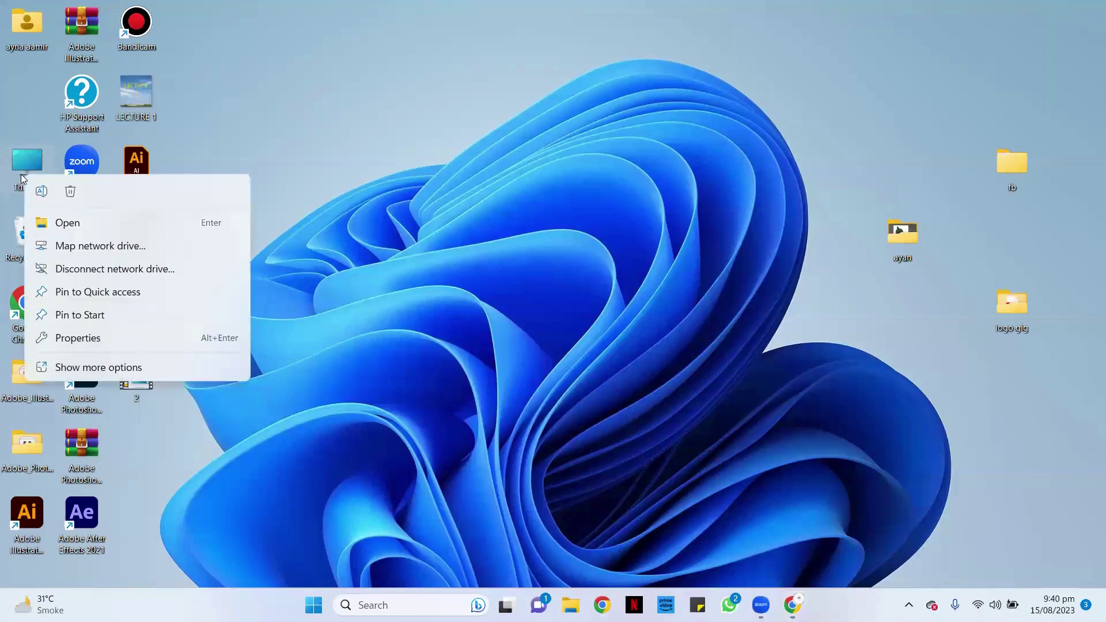
{"action": "left_click", "coordinate": [79, 330]}
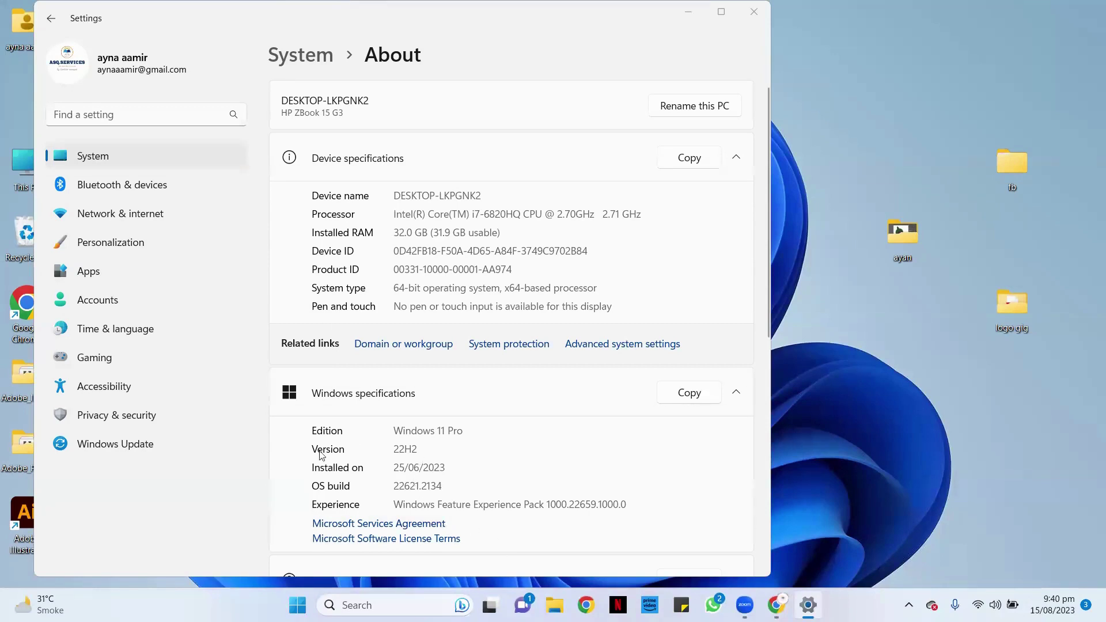
Step: Switch back to Chrome and search Google for 'get into pc'
{"action": "left_click", "coordinate": [856, 540]}
{"action": "left_click", "coordinate": [756, 566]}
{"action": "left_click", "coordinate": [777, 605]}
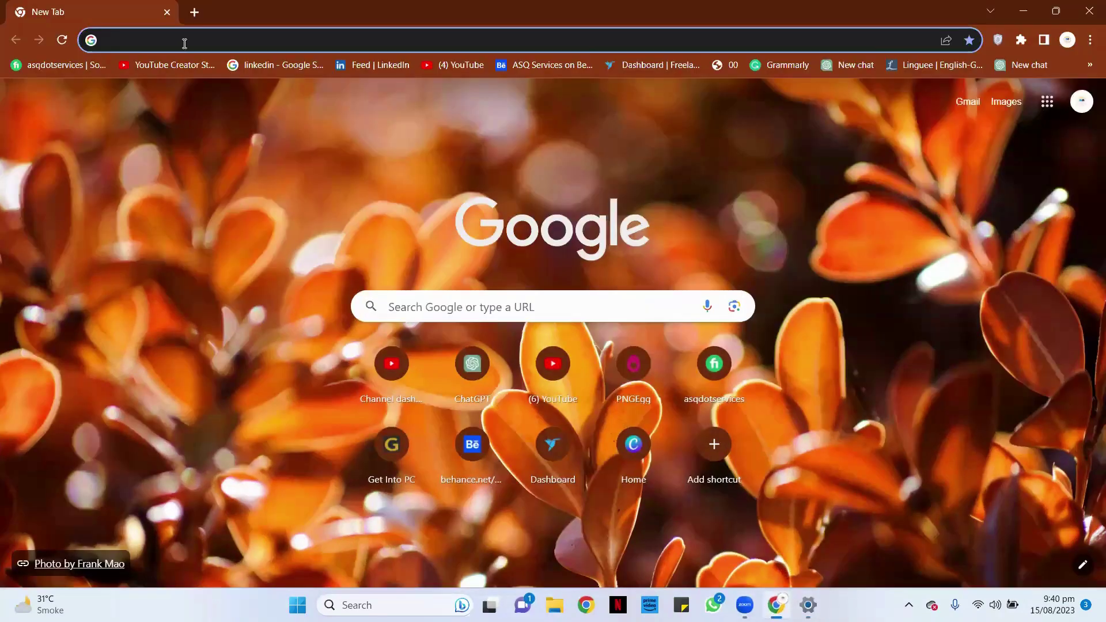
{"action": "left_click", "coordinate": [186, 44]}
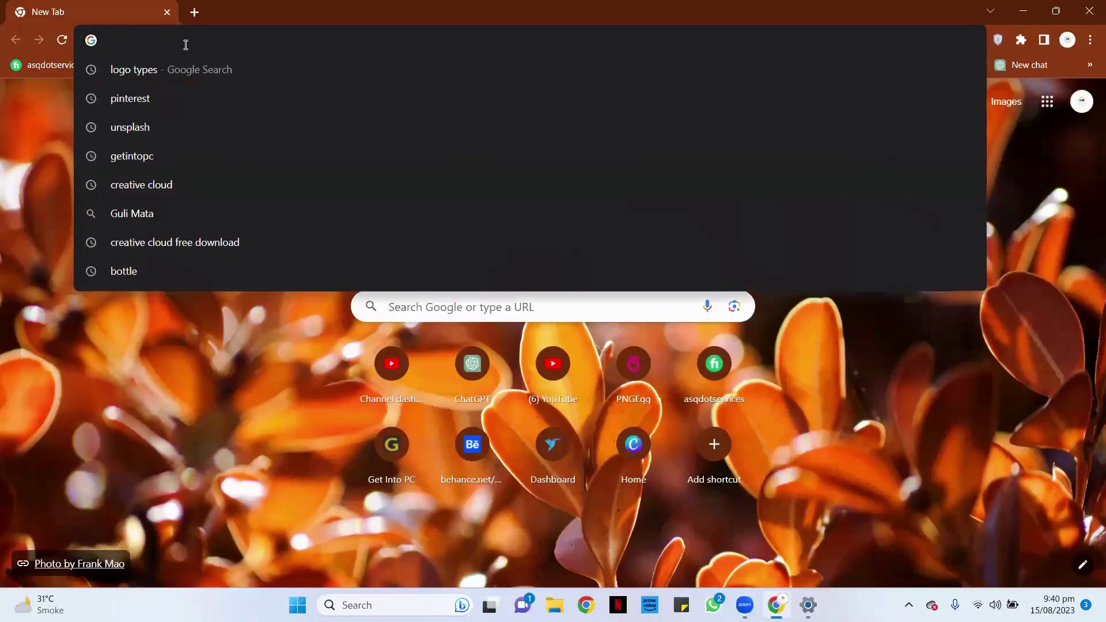
{"action": "type", "text": "get "}
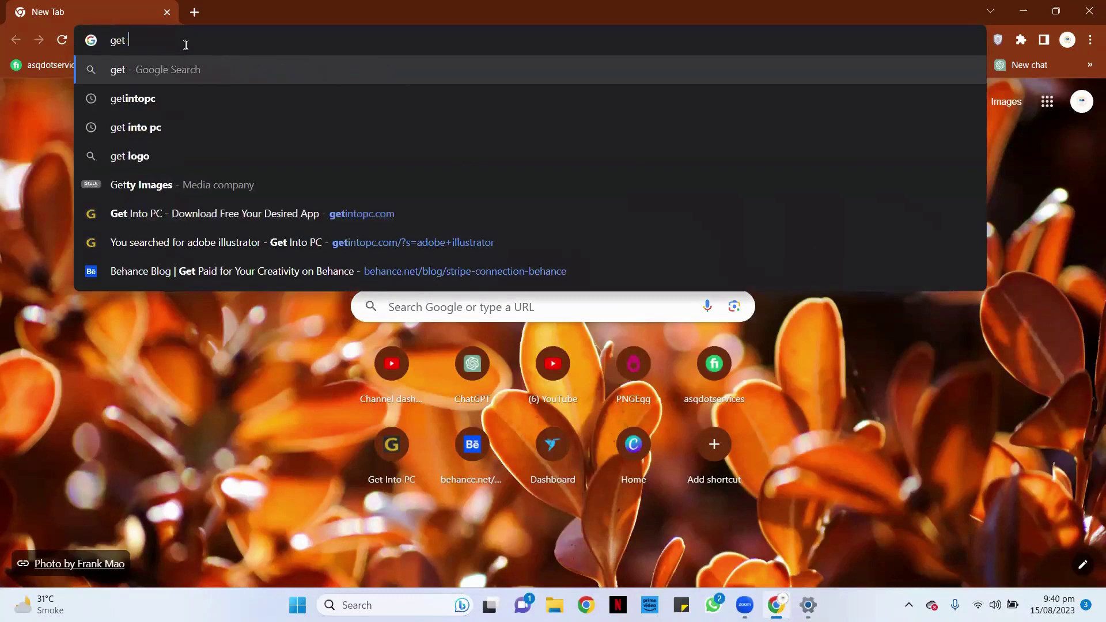
{"action": "type", "text": "into "}
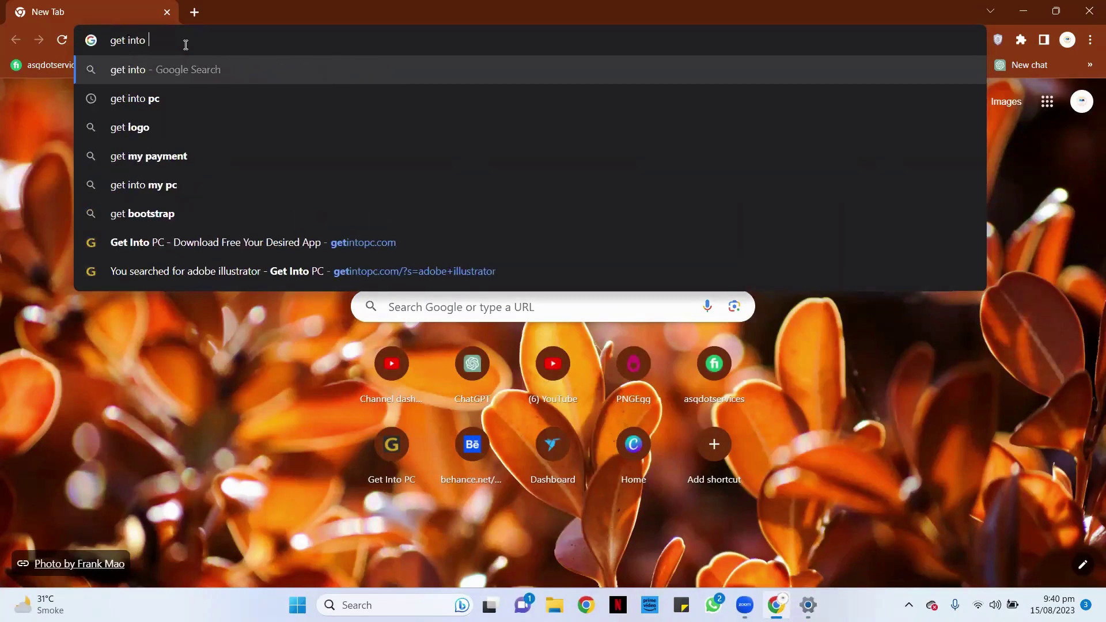
{"action": "type", "text": "pc"}
{"action": "key", "text": "Return"}
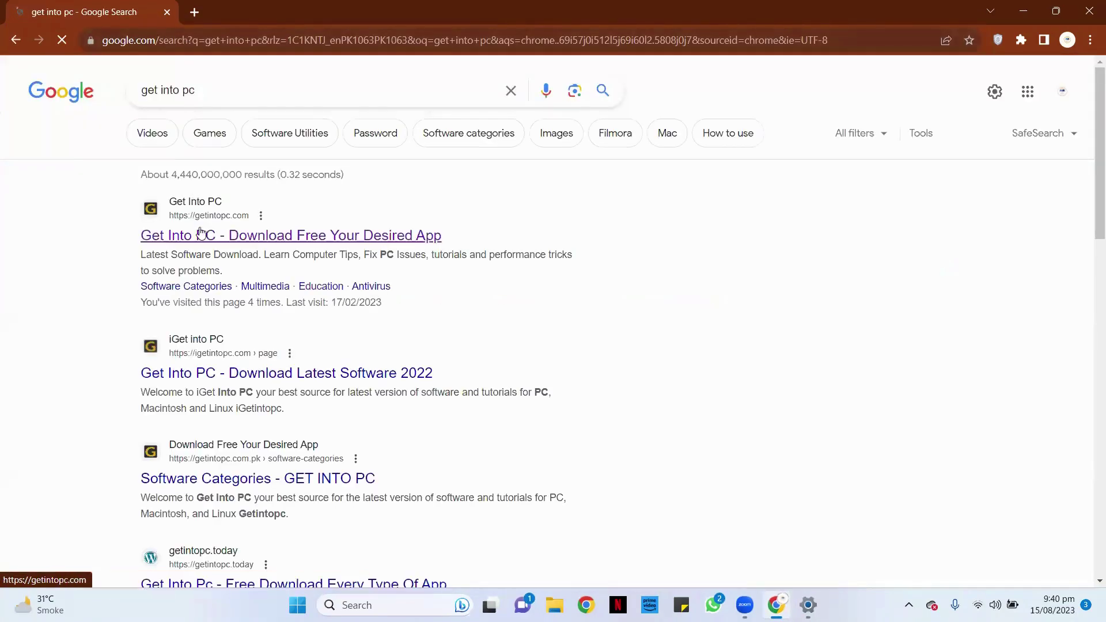
Step: Open the Get Into PC website and search it for 'photoshop'
{"action": "left_click", "coordinate": [201, 234]}
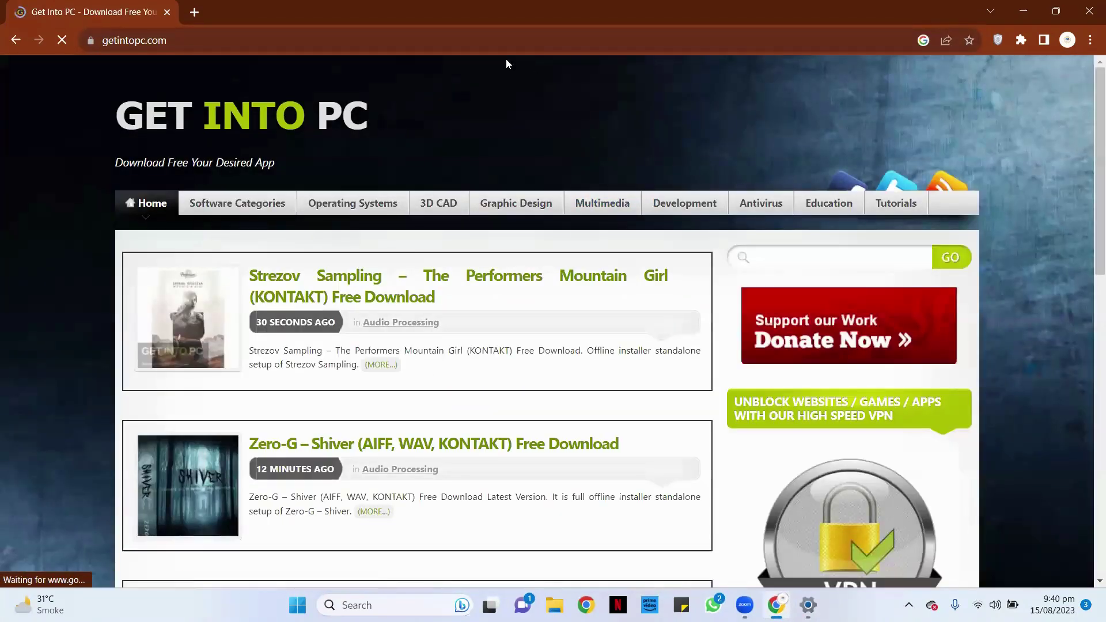
{"action": "left_click", "coordinate": [173, 38]}
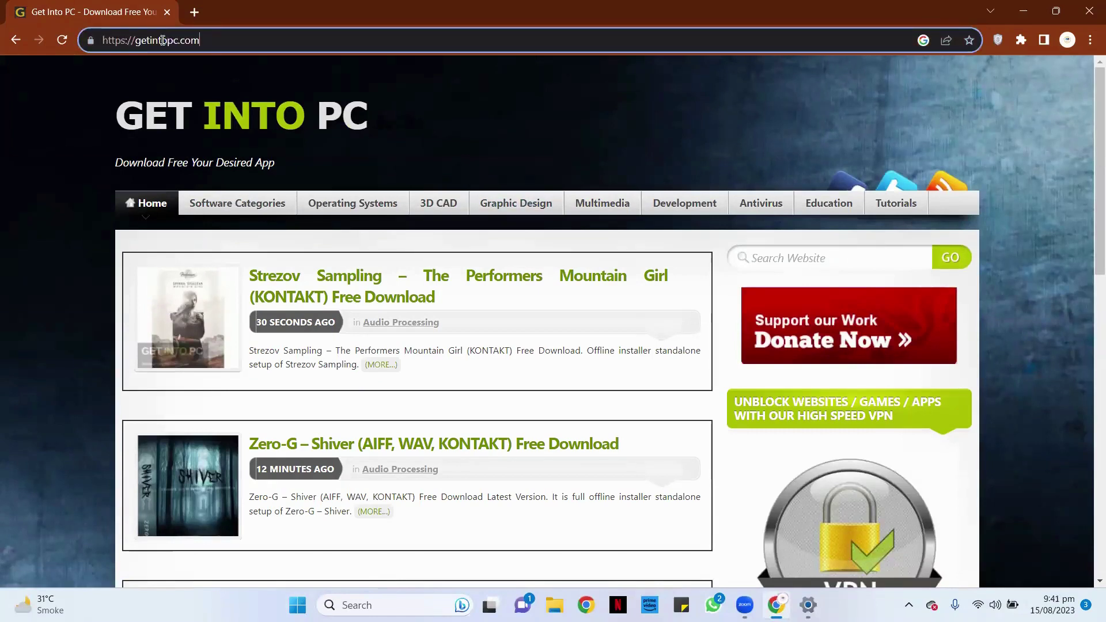
{"action": "triple_click", "coordinate": [164, 40]}
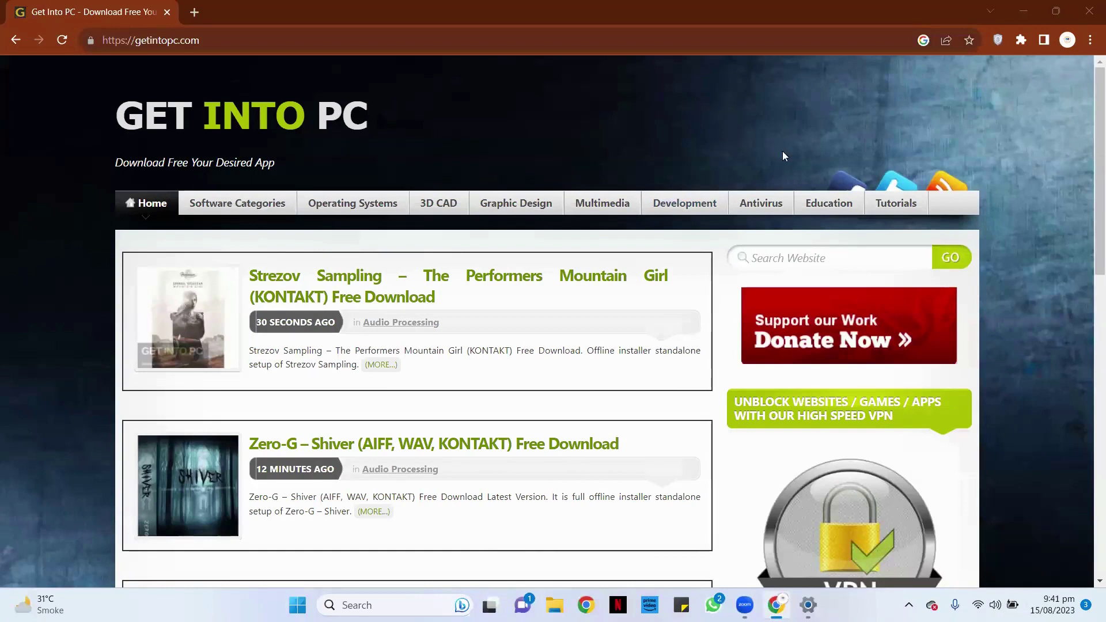
{"action": "left_click", "coordinate": [787, 254]}
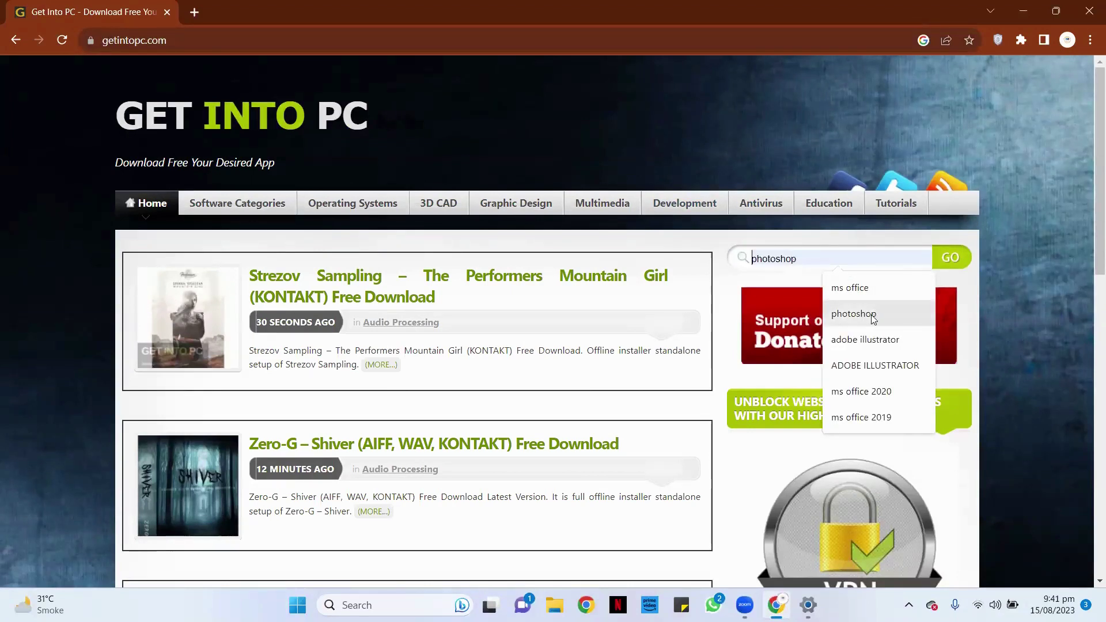
{"action": "left_click", "coordinate": [852, 312]}
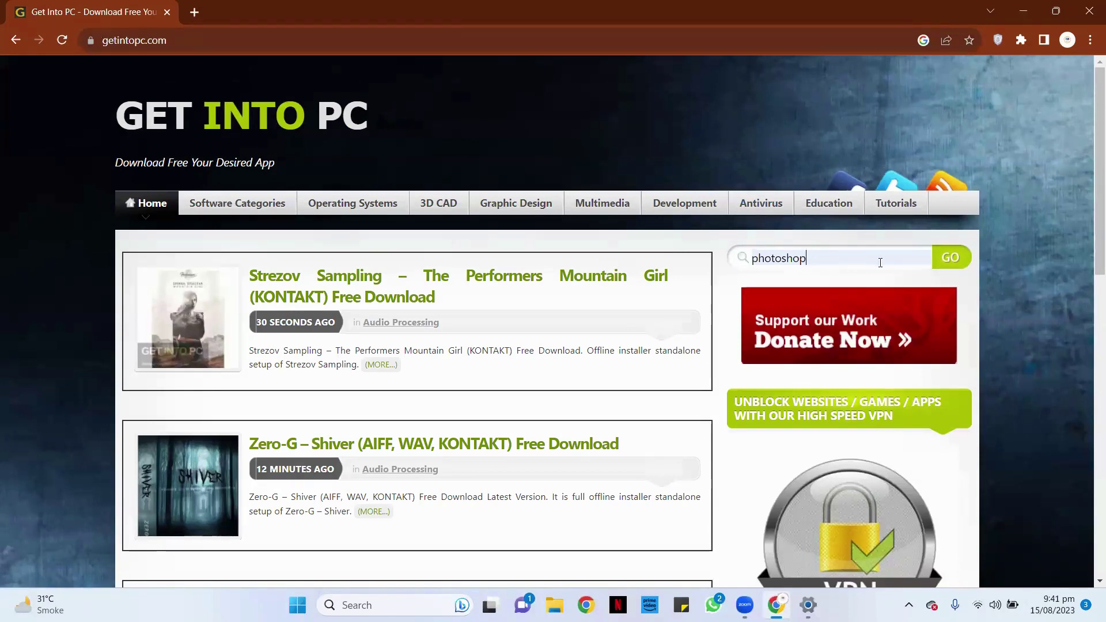
{"action": "left_click", "coordinate": [961, 262]}
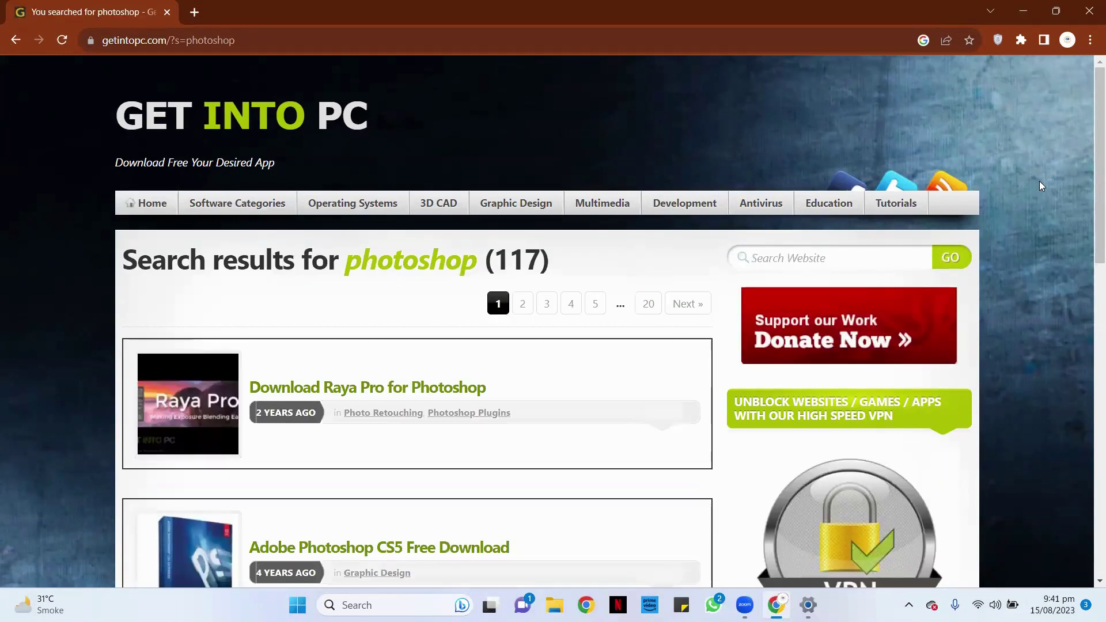
Step: Scroll the photoshop results, then minimize Chrome to reveal the About specifications
{"action": "scroll", "coordinate": [576, 294], "scroll_direction": "down", "scroll_amount": 2}
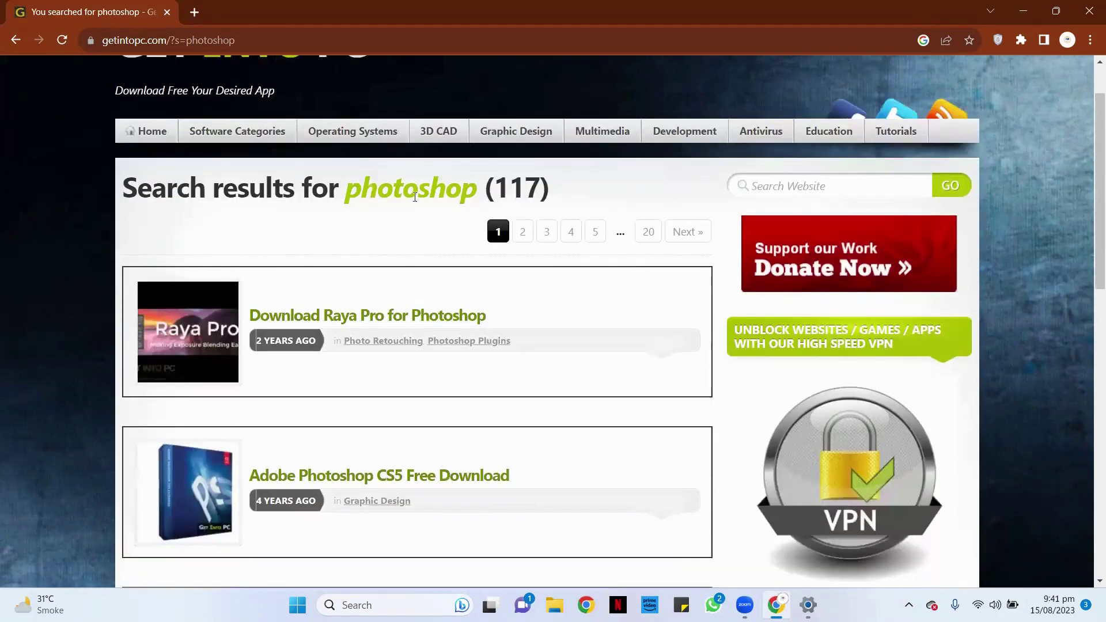
{"action": "scroll", "coordinate": [473, 285], "scroll_direction": "down", "scroll_amount": 2}
{"action": "scroll", "coordinate": [423, 306], "scroll_direction": "up", "scroll_amount": 4}
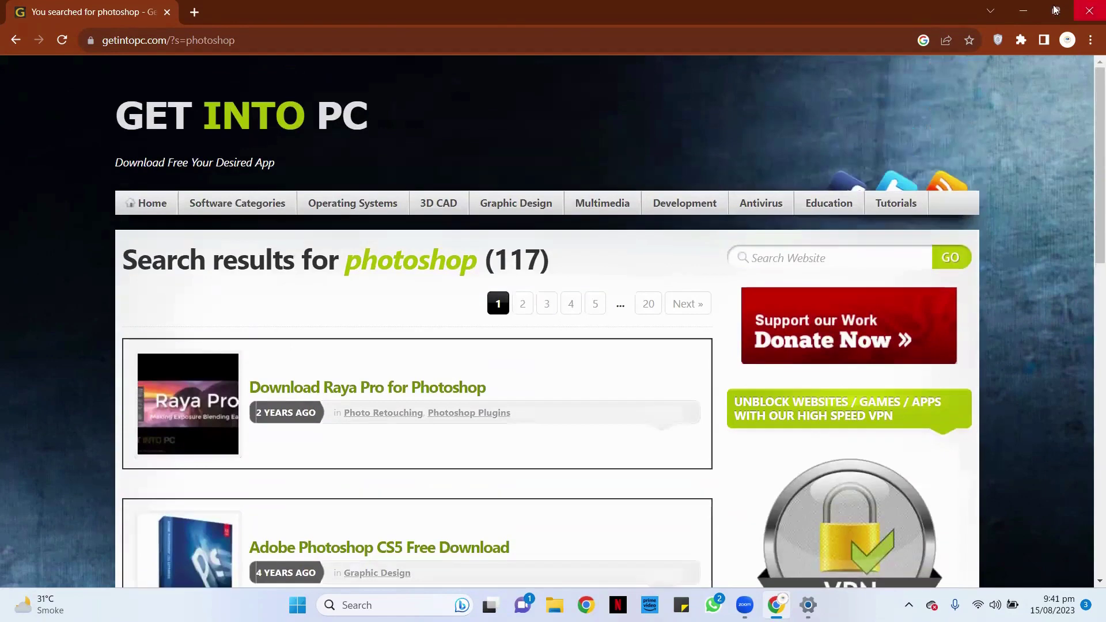
{"action": "left_click", "coordinate": [1025, 8]}
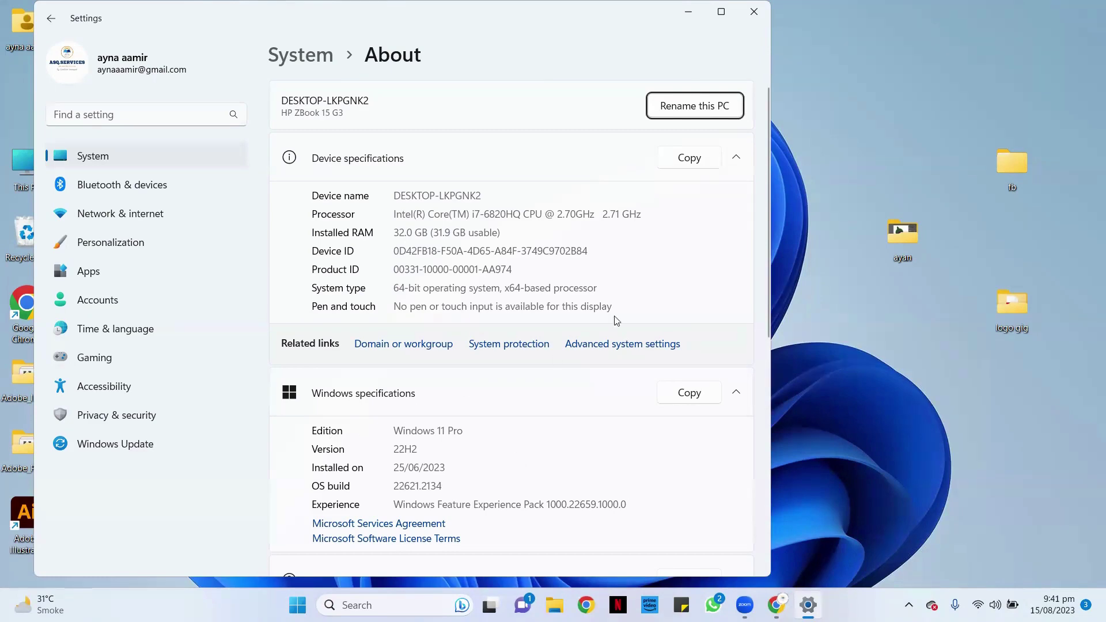
Step: Switch from Settings back to Chrome's Get Into PC photoshop results
{"action": "left_click", "coordinate": [812, 249]}
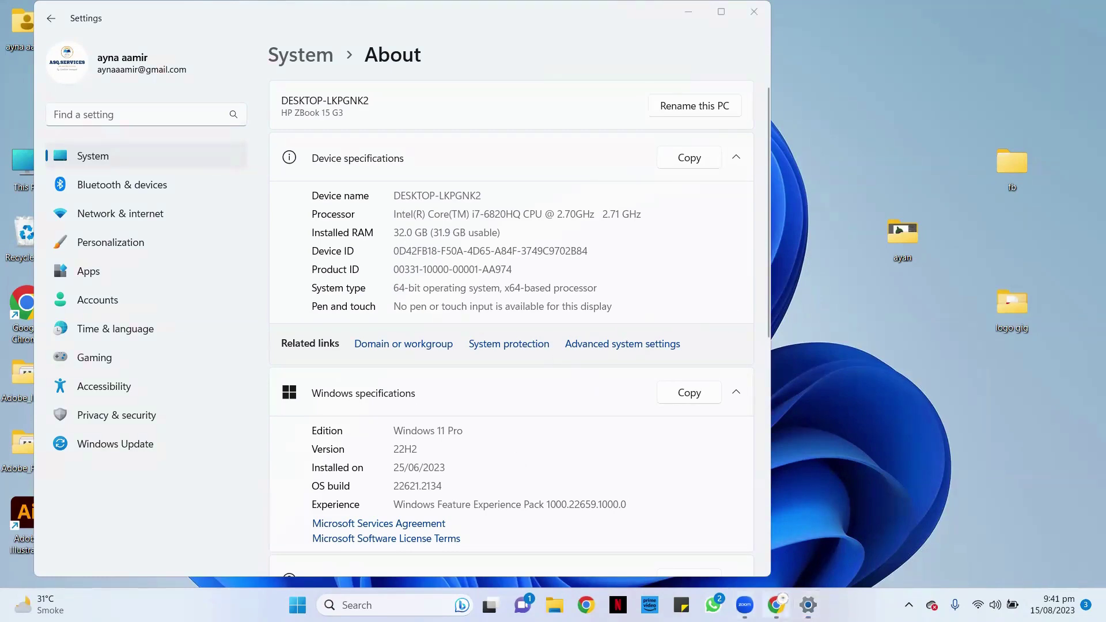
{"action": "key", "text": "alt+Tab"}
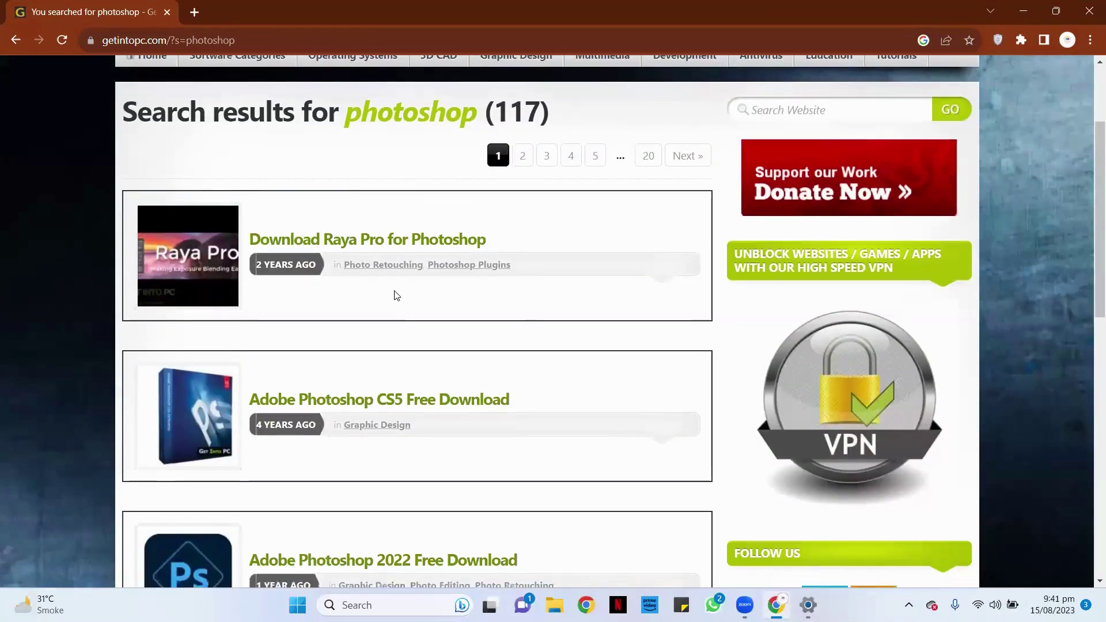
Step: Scroll the results and open the 'Adobe Photoshop 2023 Free Download' page
{"action": "scroll", "coordinate": [396, 294], "scroll_direction": "down", "scroll_amount": 1}
{"action": "scroll", "coordinate": [452, 264], "scroll_direction": "down", "scroll_amount": 1}
{"action": "scroll", "coordinate": [494, 248], "scroll_direction": "down", "scroll_amount": 2}
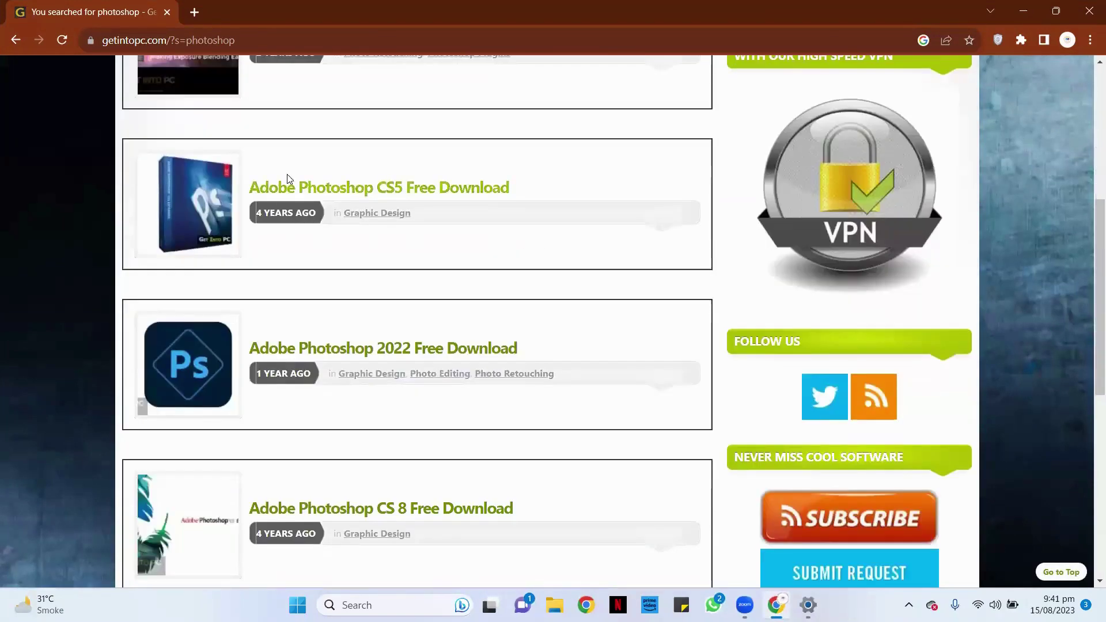
{"action": "scroll", "coordinate": [477, 219], "scroll_direction": "up", "scroll_amount": 2}
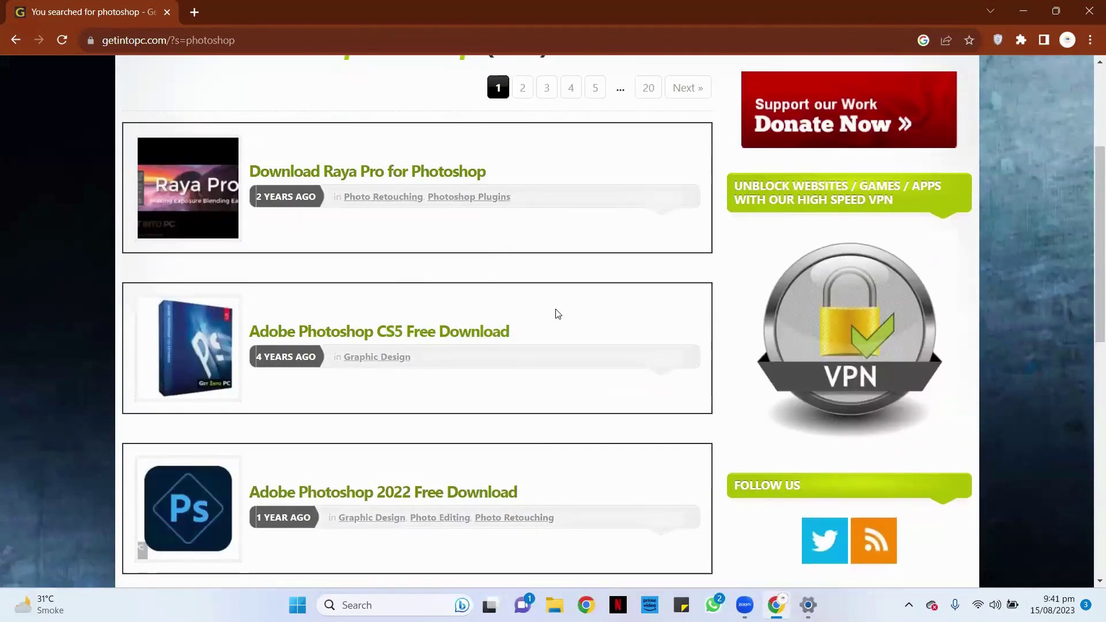
{"action": "scroll", "coordinate": [557, 311], "scroll_direction": "down", "scroll_amount": 3}
{"action": "scroll", "coordinate": [548, 313], "scroll_direction": "up", "scroll_amount": 2}
{"action": "scroll", "coordinate": [548, 313], "scroll_direction": "up", "scroll_amount": 1}
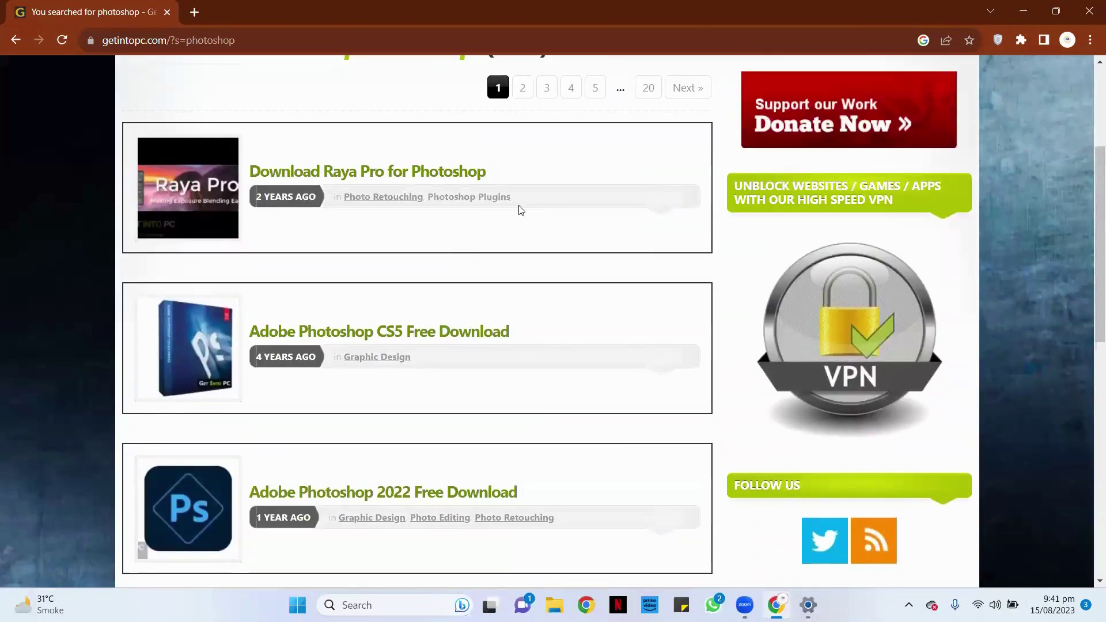
{"action": "scroll", "coordinate": [517, 225], "scroll_direction": "down", "scroll_amount": 1}
{"action": "scroll", "coordinate": [506, 265], "scroll_direction": "down", "scroll_amount": 2}
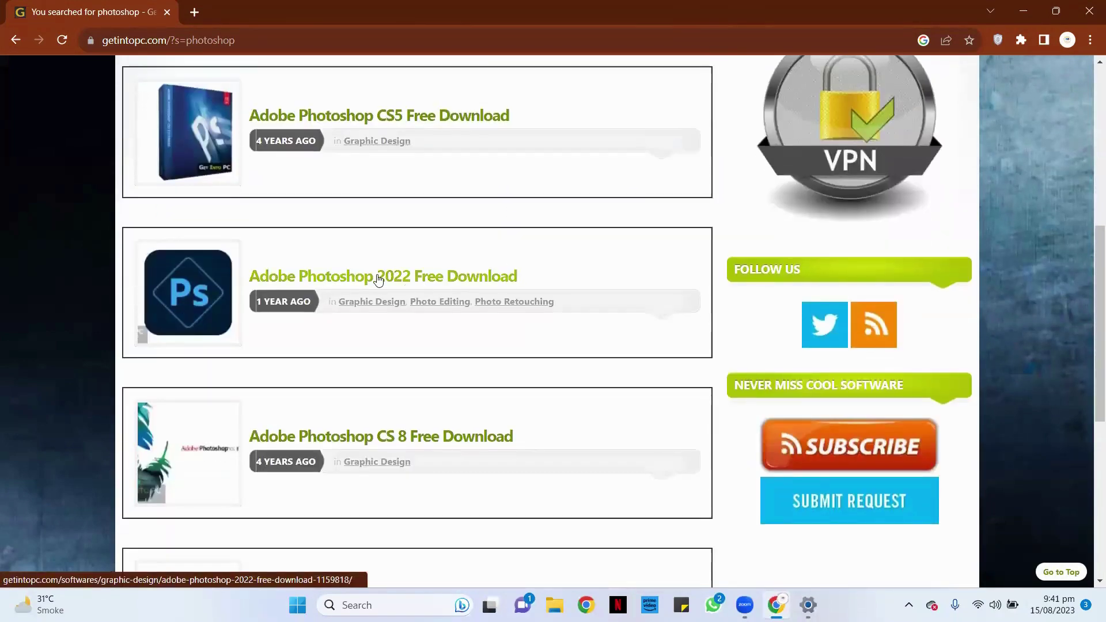
{"action": "scroll", "coordinate": [521, 336], "scroll_direction": "down", "scroll_amount": 1}
{"action": "scroll", "coordinate": [522, 329], "scroll_direction": "down", "scroll_amount": 3}
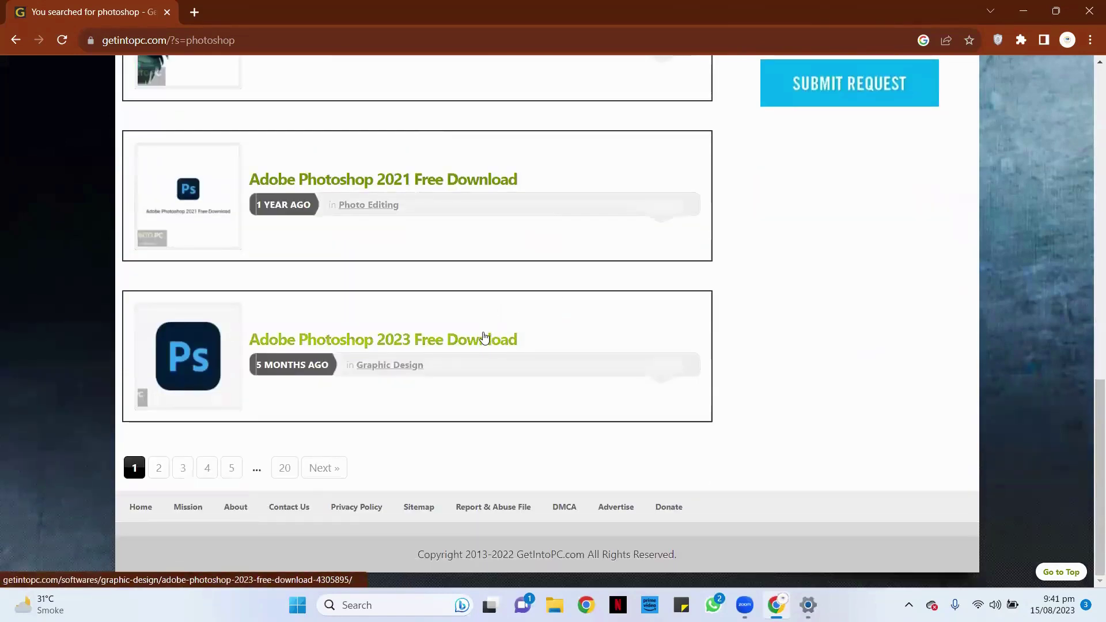
{"action": "left_click", "coordinate": [441, 344]}
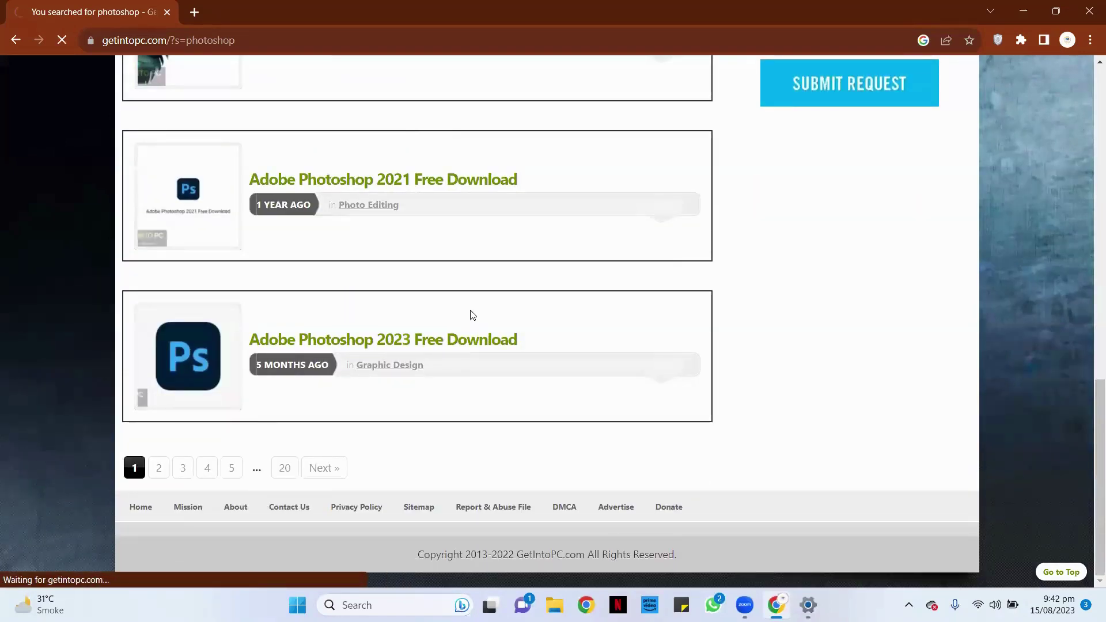
Step: Scroll the Photoshop 2023 article down to System Requirements and the v24.2.0.315 download
{"action": "scroll", "coordinate": [432, 385], "scroll_direction": "down", "scroll_amount": 4}
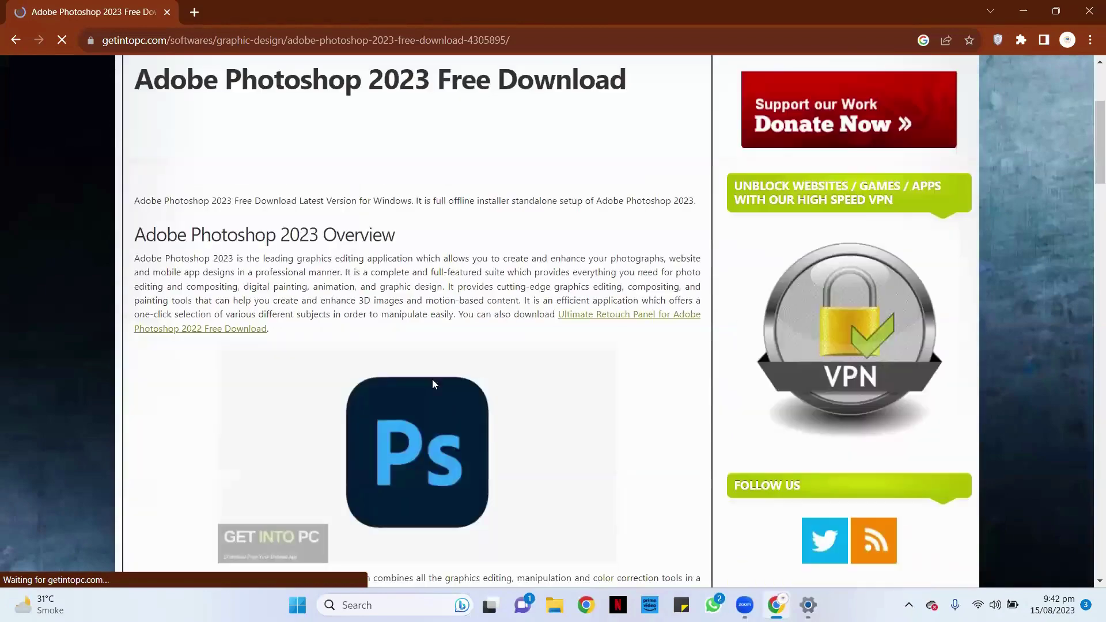
{"action": "scroll", "coordinate": [543, 426], "scroll_direction": "down", "scroll_amount": 5}
{"action": "scroll", "coordinate": [540, 360], "scroll_direction": "down", "scroll_amount": 4}
{"action": "scroll", "coordinate": [538, 355], "scroll_direction": "up", "scroll_amount": 7}
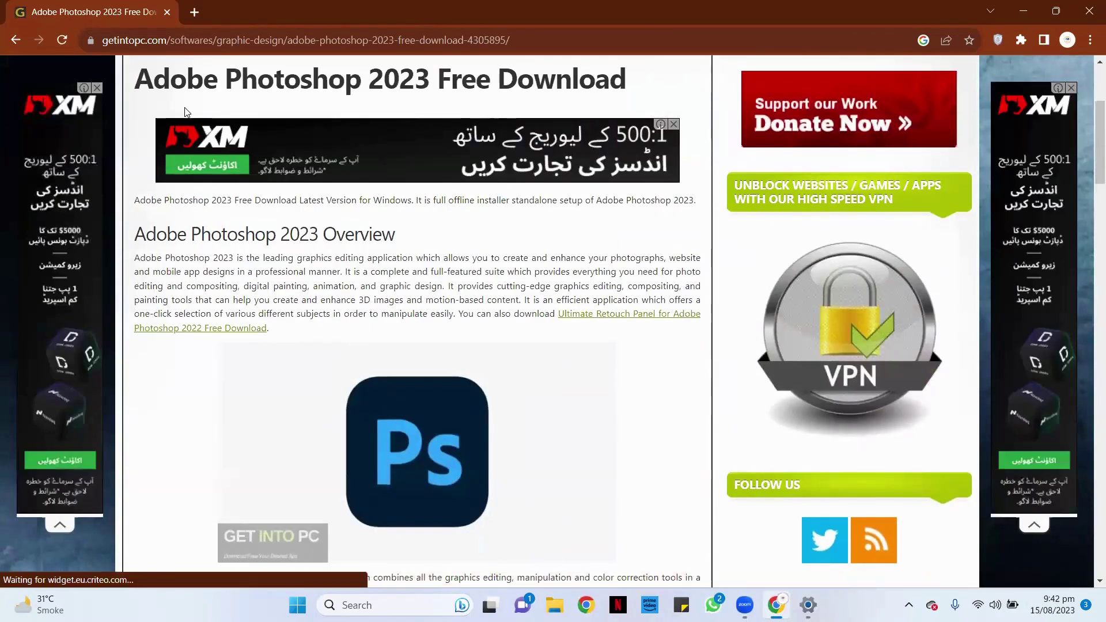
{"action": "scroll", "coordinate": [459, 218], "scroll_direction": "up", "scroll_amount": 3}
{"action": "scroll", "coordinate": [459, 219], "scroll_direction": "down", "scroll_amount": 5}
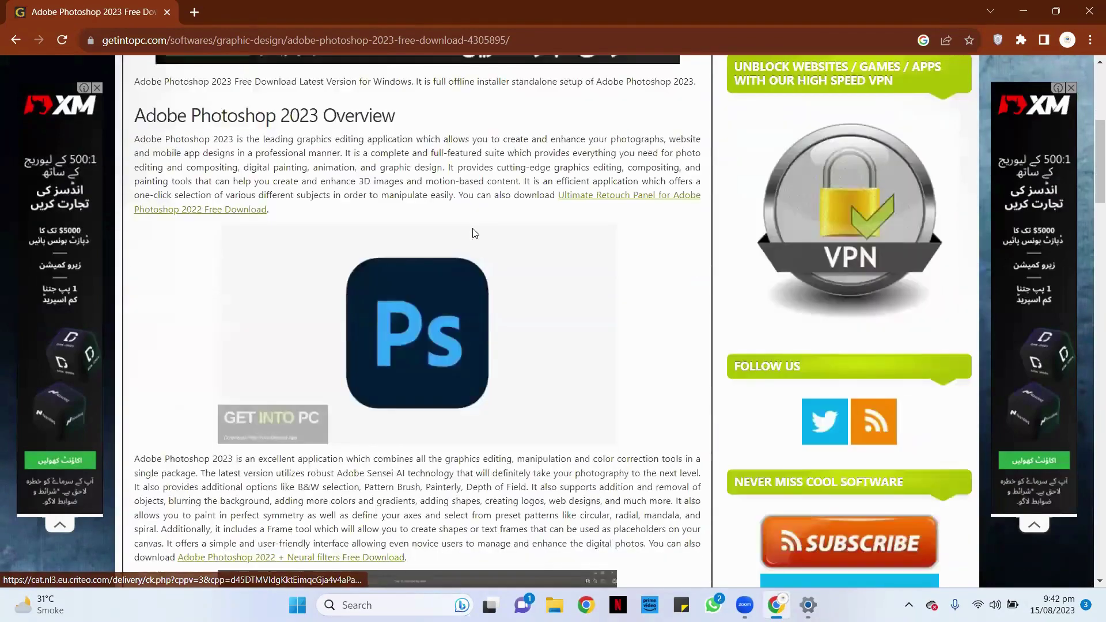
{"action": "scroll", "coordinate": [471, 226], "scroll_direction": "down", "scroll_amount": 3}
{"action": "scroll", "coordinate": [471, 225], "scroll_direction": "down", "scroll_amount": 3}
{"action": "scroll", "coordinate": [478, 235], "scroll_direction": "down", "scroll_amount": 3}
{"action": "scroll", "coordinate": [480, 235], "scroll_direction": "down", "scroll_amount": 3}
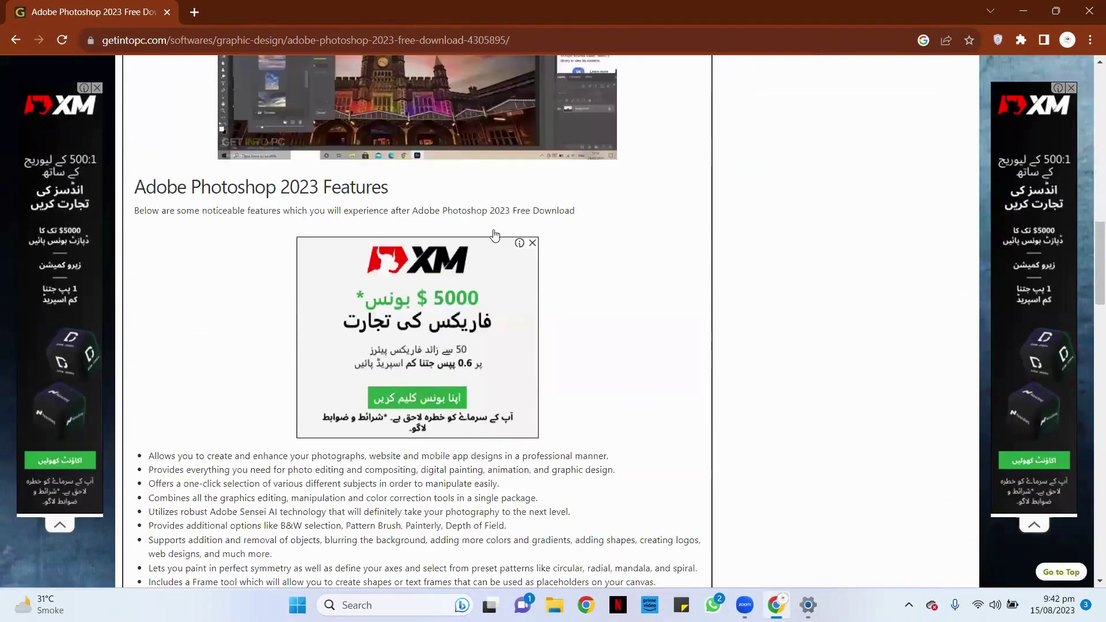
{"action": "scroll", "coordinate": [550, 238], "scroll_direction": "down", "scroll_amount": 2}
{"action": "scroll", "coordinate": [547, 237], "scroll_direction": "down", "scroll_amount": 2}
{"action": "scroll", "coordinate": [550, 241], "scroll_direction": "down", "scroll_amount": 3}
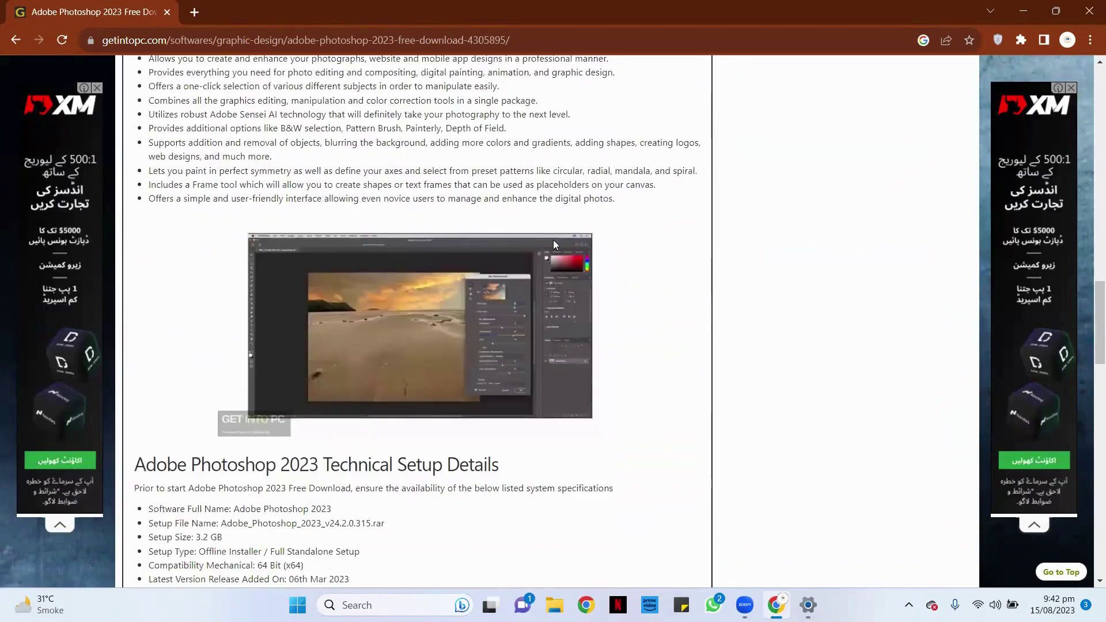
{"action": "scroll", "coordinate": [556, 254], "scroll_direction": "down", "scroll_amount": 2}
{"action": "scroll", "coordinate": [552, 265], "scroll_direction": "down", "scroll_amount": 3}
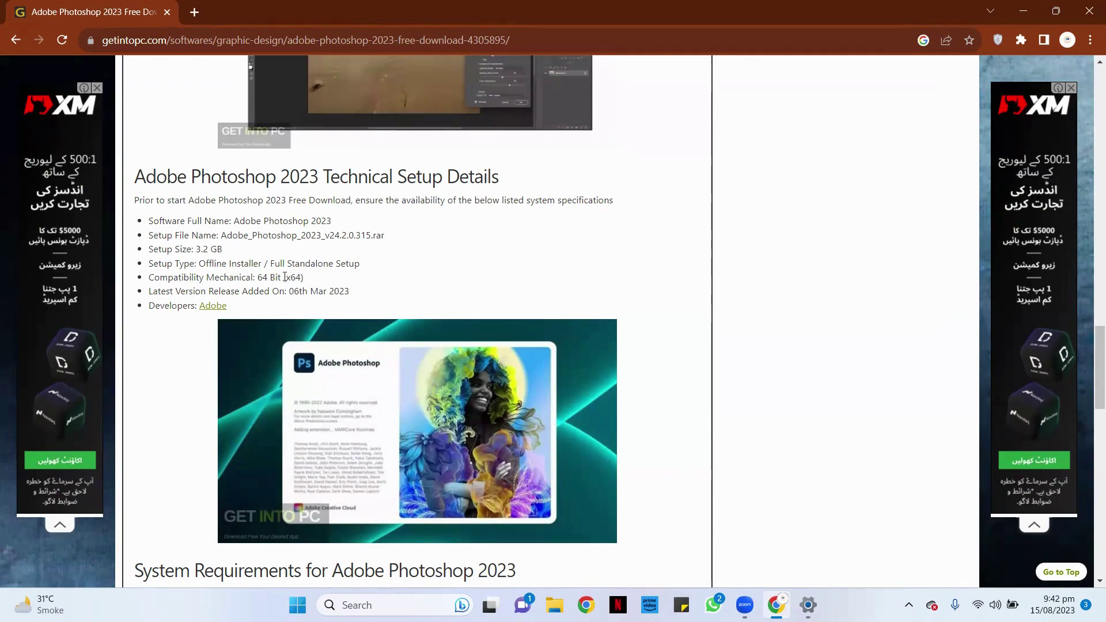
{"action": "scroll", "coordinate": [317, 291], "scroll_direction": "down", "scroll_amount": 3}
{"action": "scroll", "coordinate": [260, 247], "scroll_direction": "down", "scroll_amount": 3}
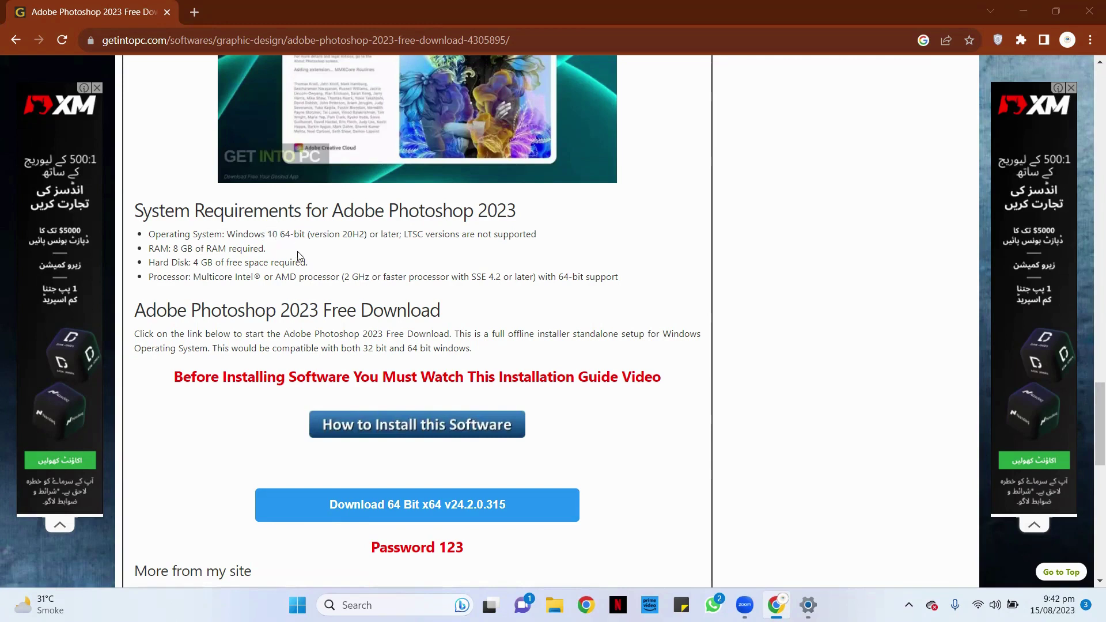
{"action": "left_click", "coordinate": [808, 605]}
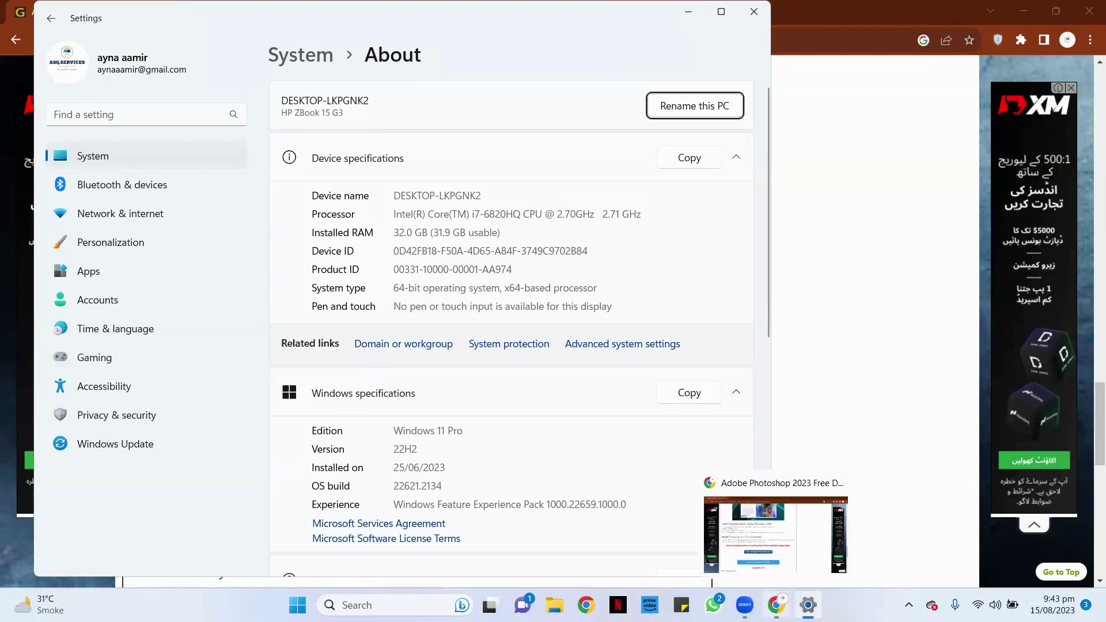
{"action": "left_click", "coordinate": [776, 605]}
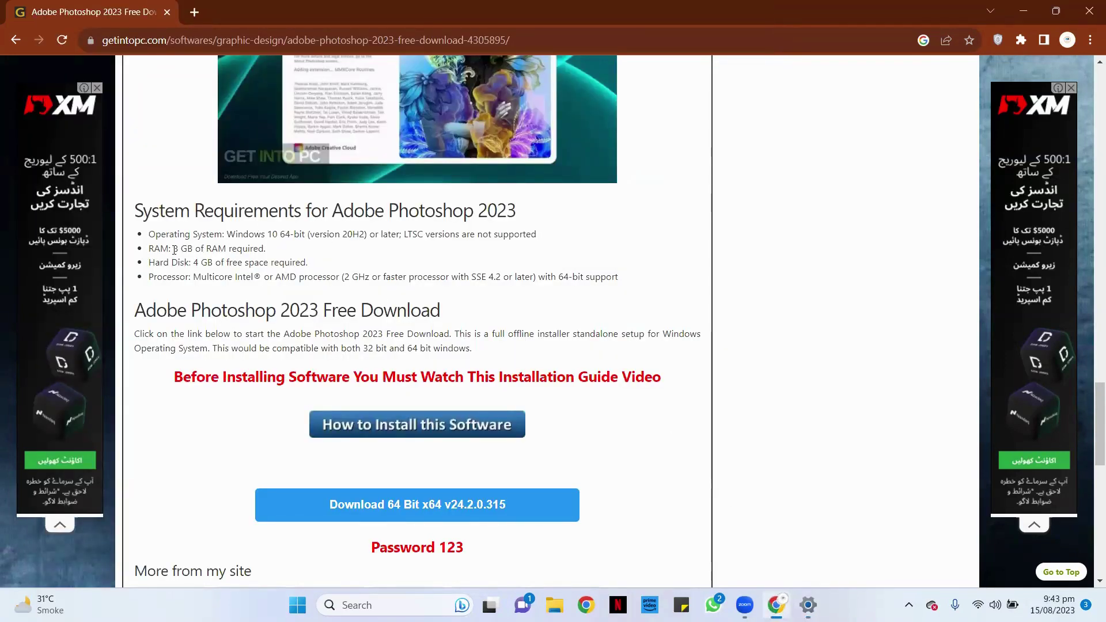
{"action": "left_click", "coordinate": [808, 605]}
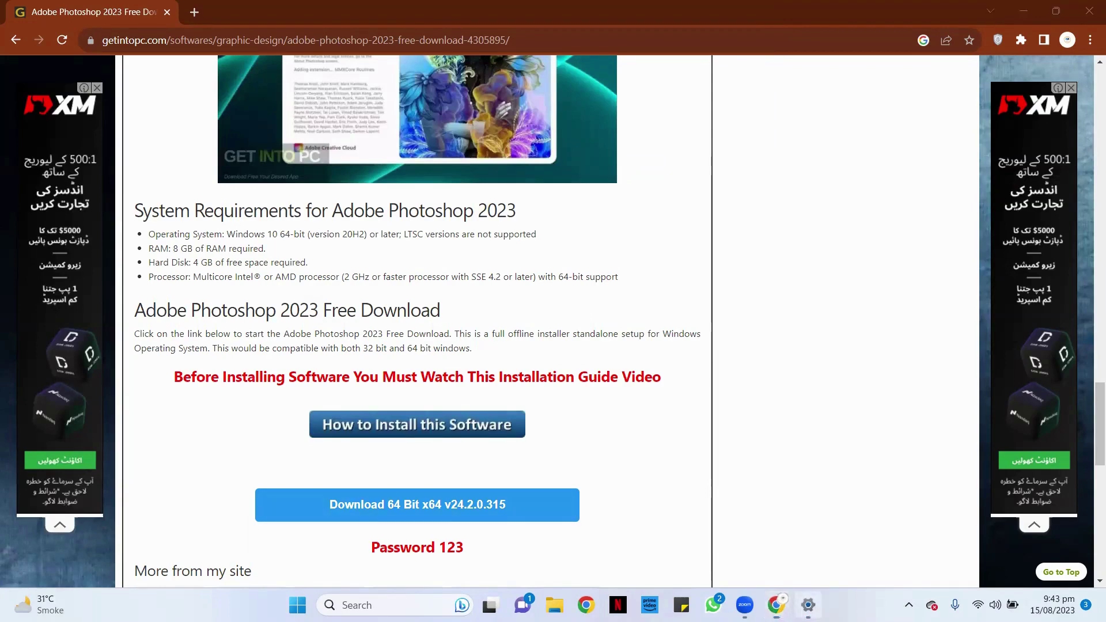
{"action": "left_click", "coordinate": [805, 251]}
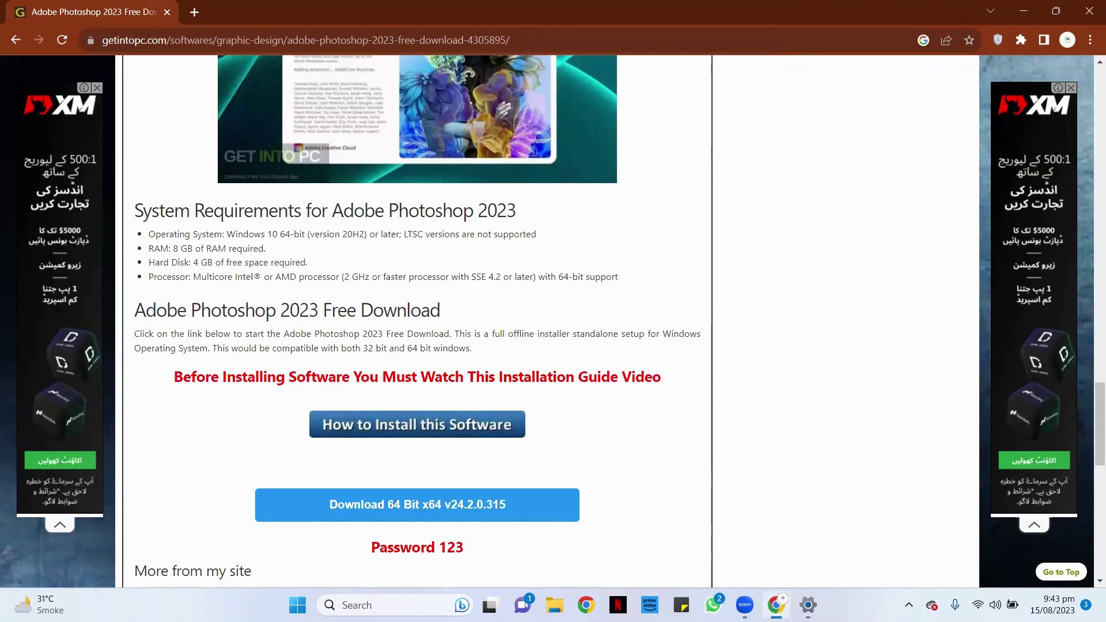
{"action": "left_click", "coordinate": [808, 605]}
{"action": "scroll", "coordinate": [572, 282], "scroll_direction": "down", "scroll_amount": 1}
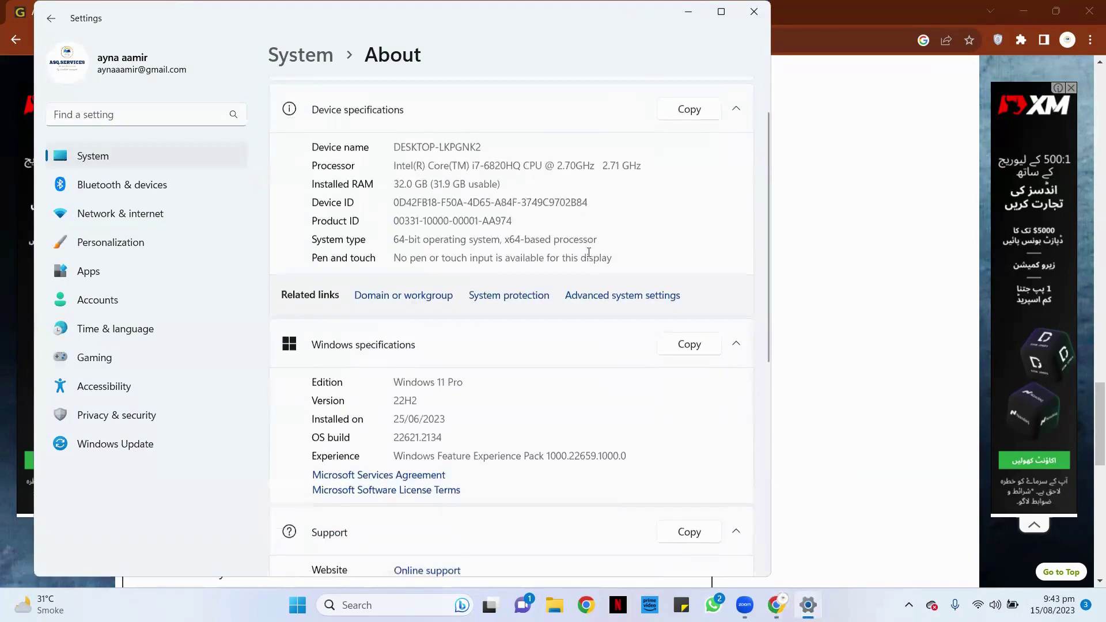
{"action": "scroll", "coordinate": [630, 337], "scroll_direction": "down", "scroll_amount": 2}
{"action": "scroll", "coordinate": [630, 343], "scroll_direction": "down", "scroll_amount": 2}
{"action": "scroll", "coordinate": [628, 340], "scroll_direction": "down", "scroll_amount": 3}
{"action": "scroll", "coordinate": [628, 340], "scroll_direction": "up", "scroll_amount": 10}
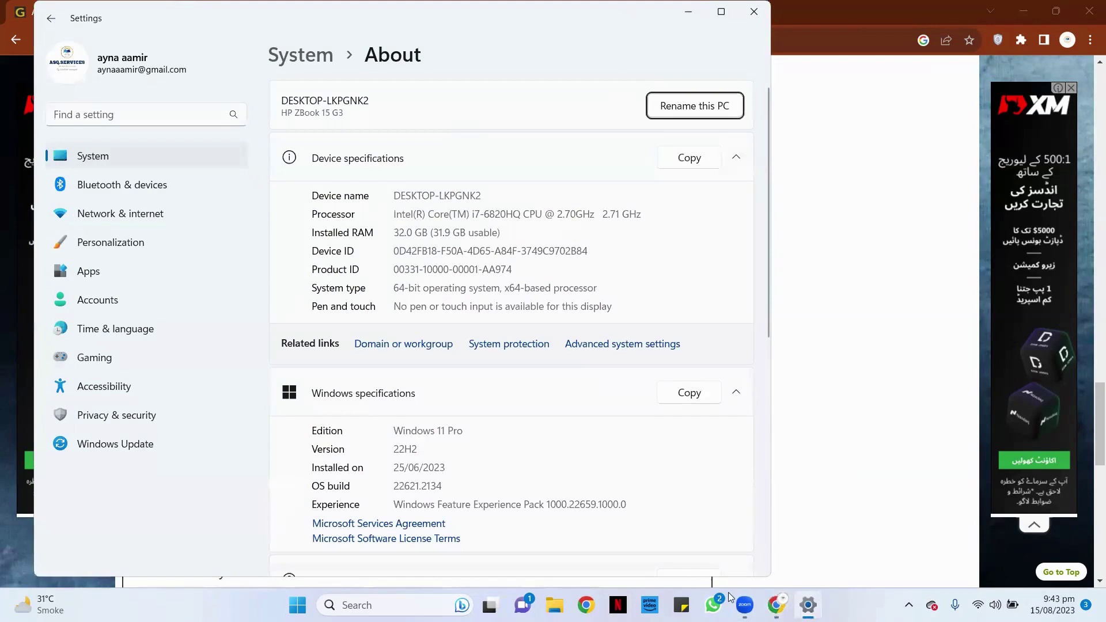
{"action": "mouse_move", "coordinate": [776, 605]}
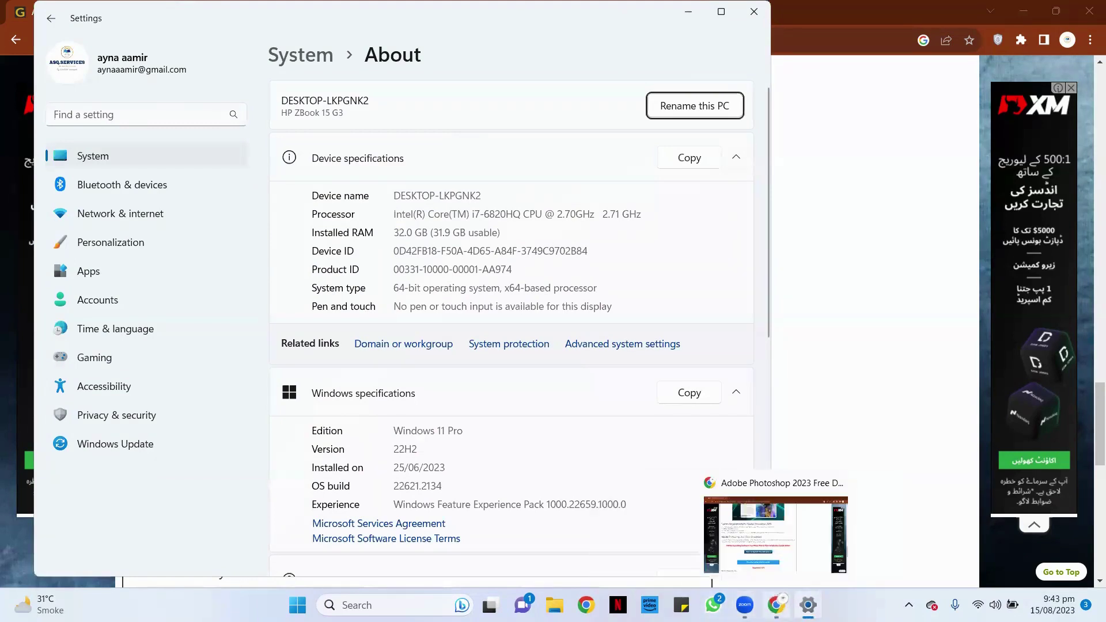
{"action": "left_click", "coordinate": [749, 562]}
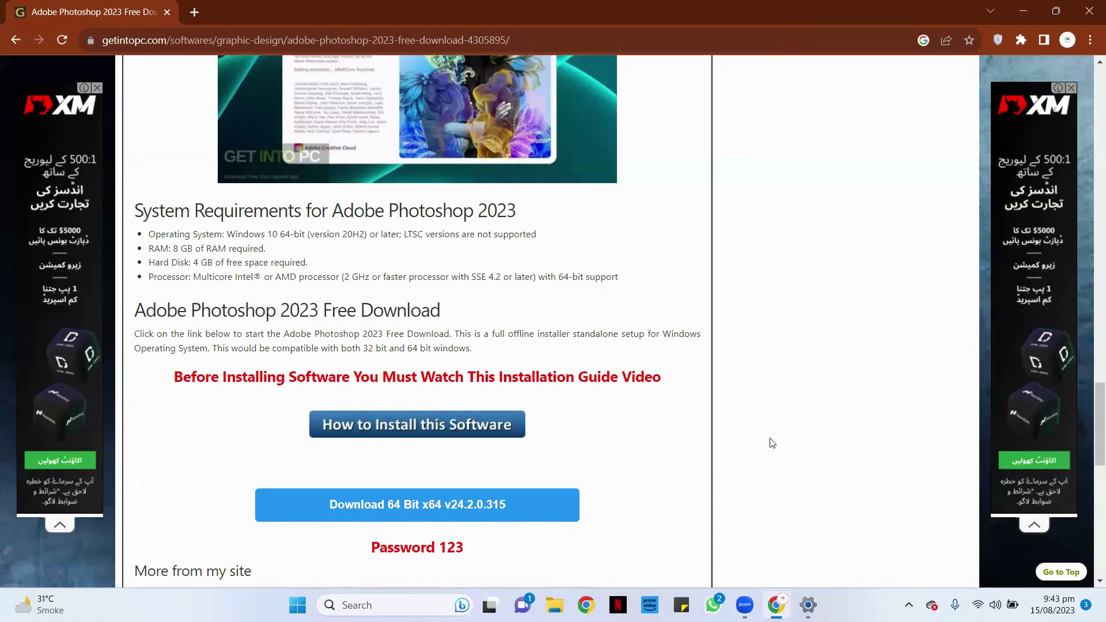
{"action": "left_click", "coordinate": [809, 605]}
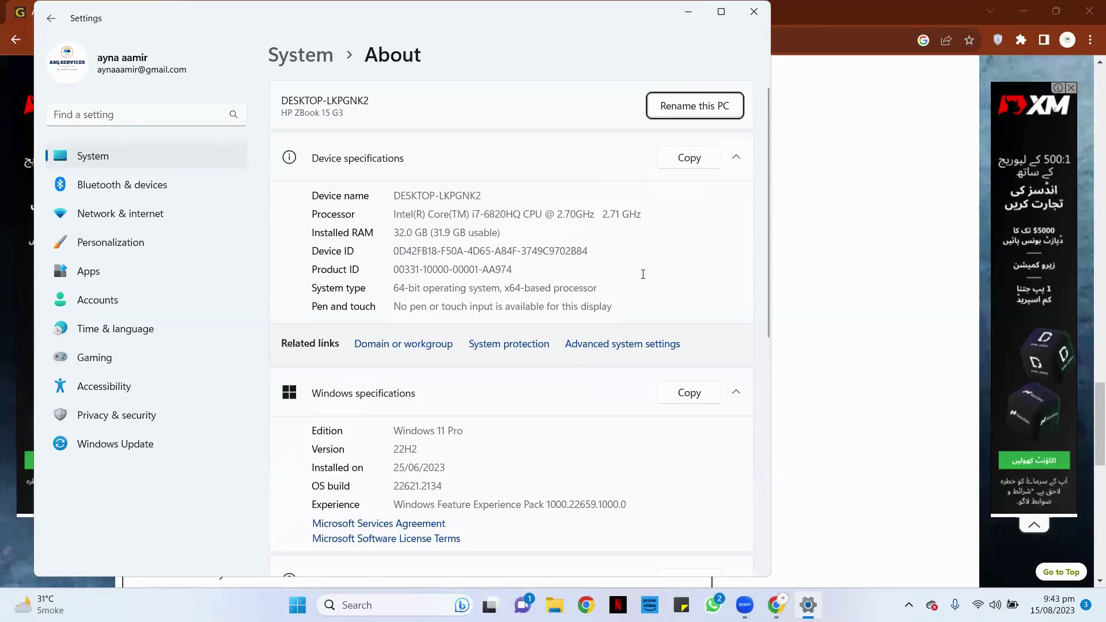
{"action": "left_click", "coordinate": [831, 224]}
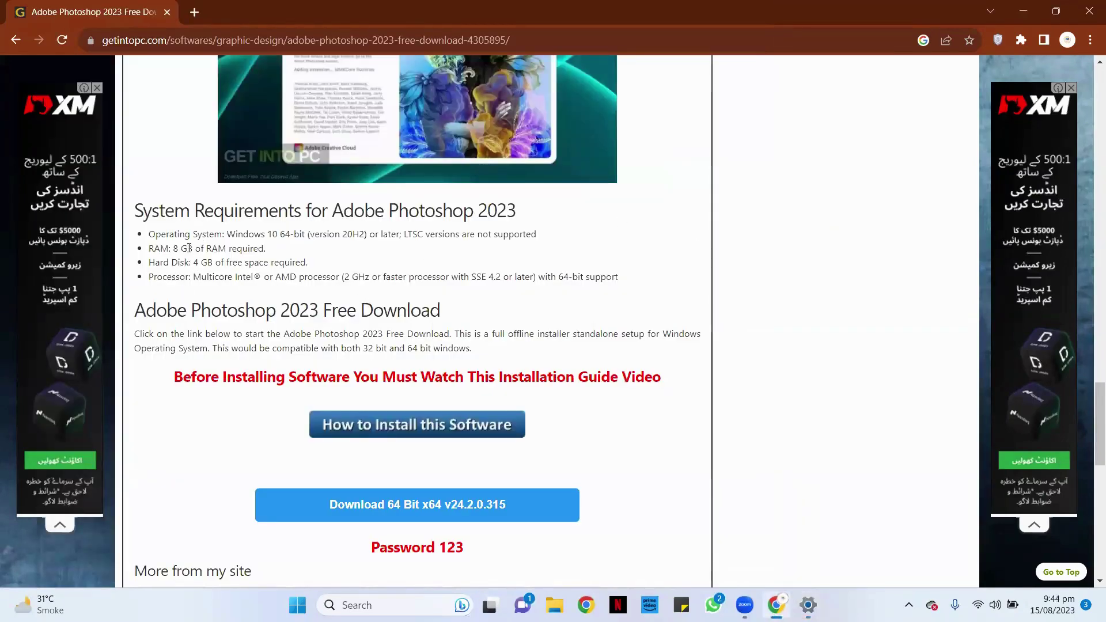
{"action": "scroll", "coordinate": [616, 352], "scroll_direction": "up", "scroll_amount": 3}
{"action": "scroll", "coordinate": [602, 336], "scroll_direction": "up", "scroll_amount": 8}
{"action": "scroll", "coordinate": [601, 335], "scroll_direction": "up", "scroll_amount": 5}
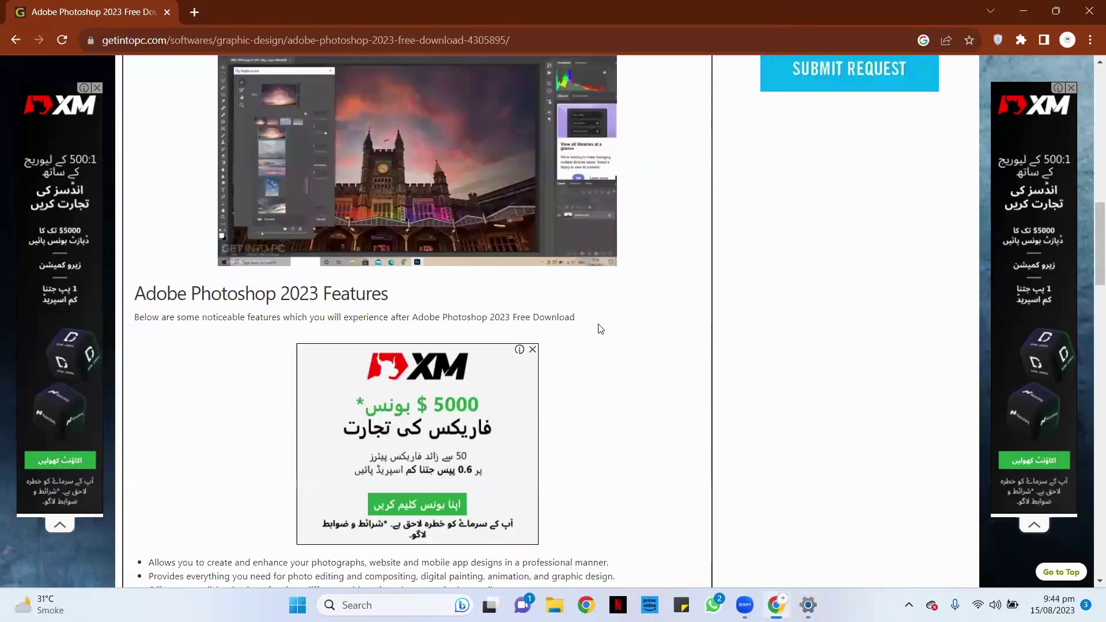
{"action": "scroll", "coordinate": [598, 326], "scroll_direction": "up", "scroll_amount": 8}
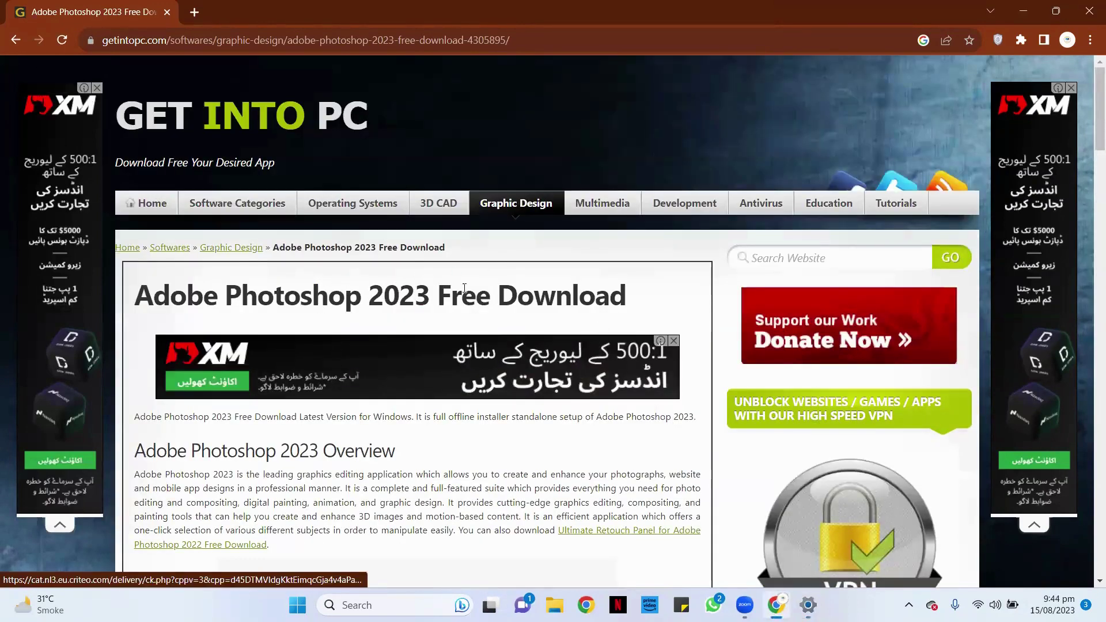
{"action": "scroll", "coordinate": [481, 337], "scroll_direction": "down", "scroll_amount": 2}
{"action": "scroll", "coordinate": [481, 337], "scroll_direction": "down", "scroll_amount": 8}
{"action": "scroll", "coordinate": [481, 336], "scroll_direction": "down", "scroll_amount": 6}
{"action": "scroll", "coordinate": [483, 336], "scroll_direction": "down", "scroll_amount": 9}
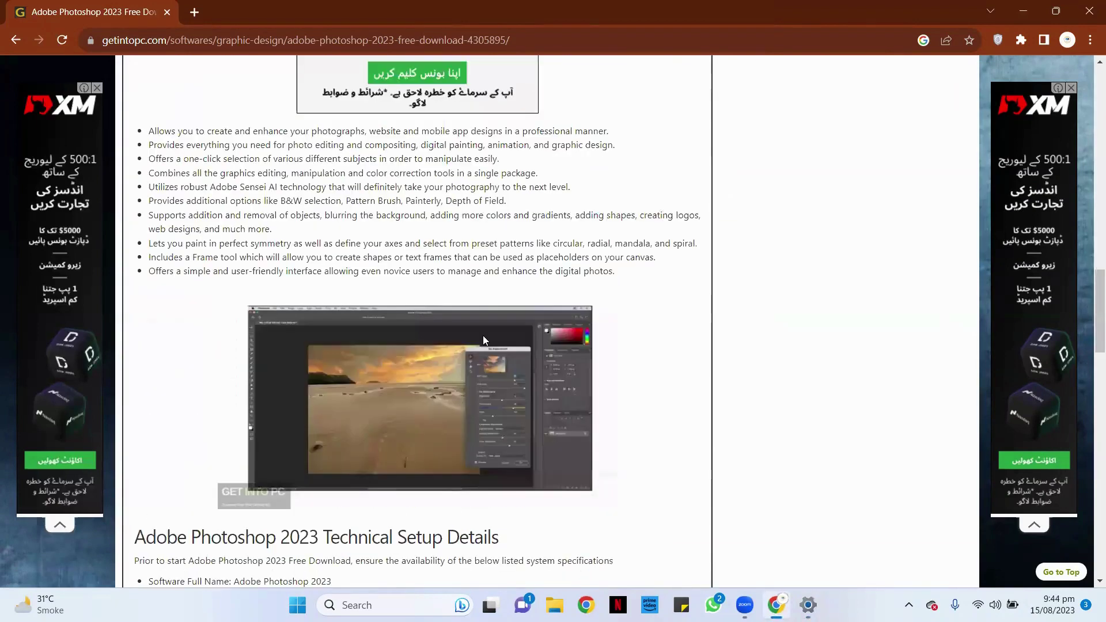
{"action": "scroll", "coordinate": [487, 344], "scroll_direction": "up", "scroll_amount": 7}
{"action": "scroll", "coordinate": [487, 349], "scroll_direction": "up", "scroll_amount": 9}
{"action": "scroll", "coordinate": [490, 358], "scroll_direction": "up", "scroll_amount": 6}
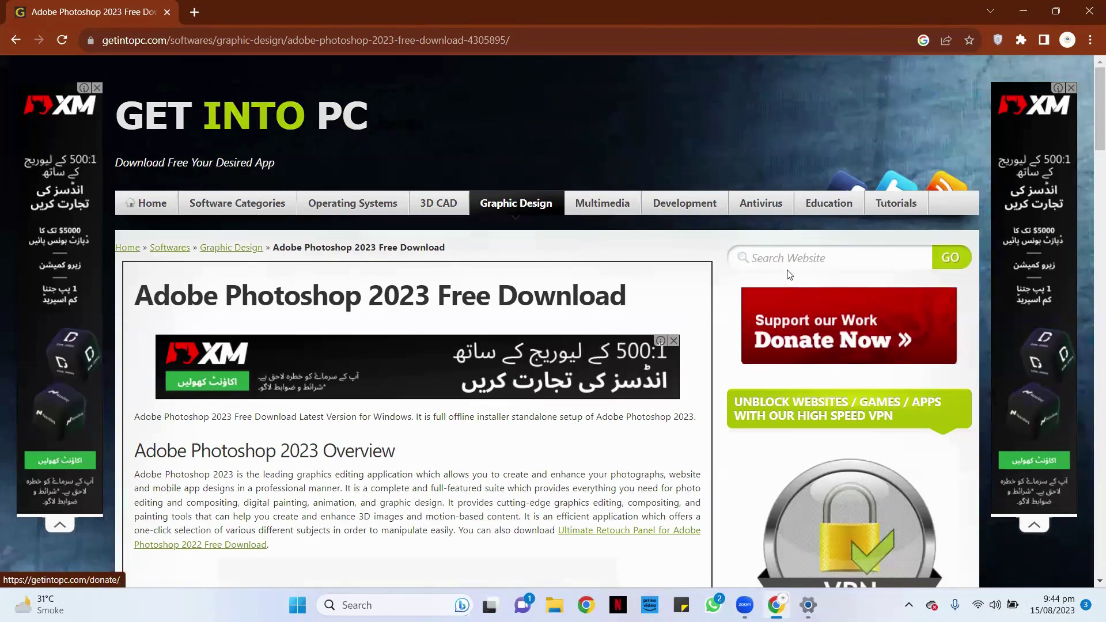
Step: Search the Get Into PC site for 'photoshop' using the suggestion
{"action": "left_click", "coordinate": [773, 257]}
{"action": "left_click", "coordinate": [854, 287]}
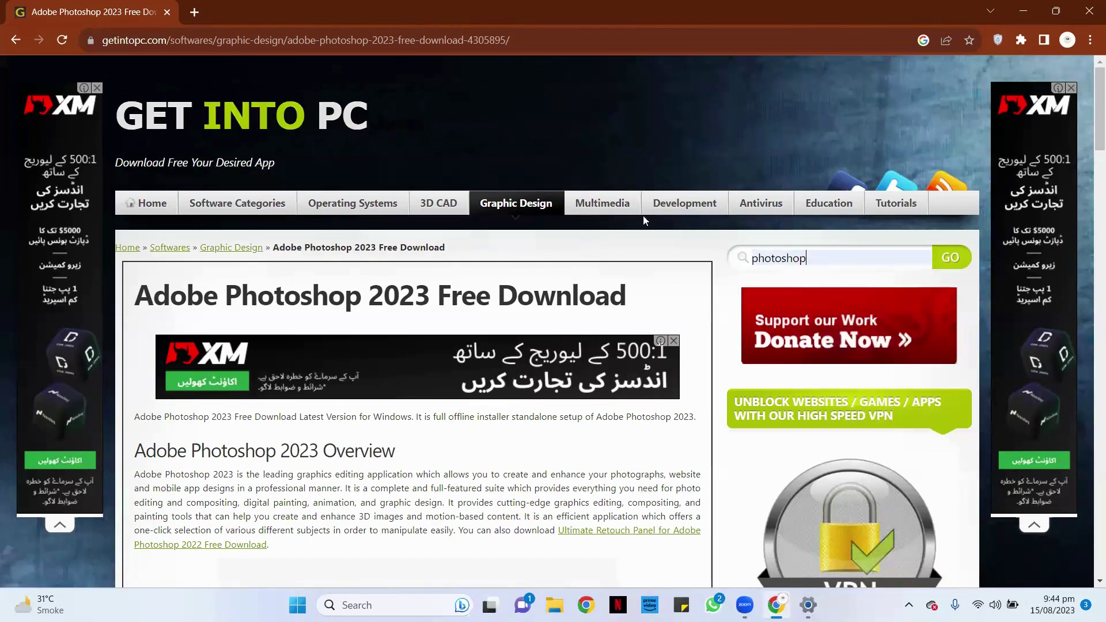
{"action": "left_click", "coordinate": [952, 260]}
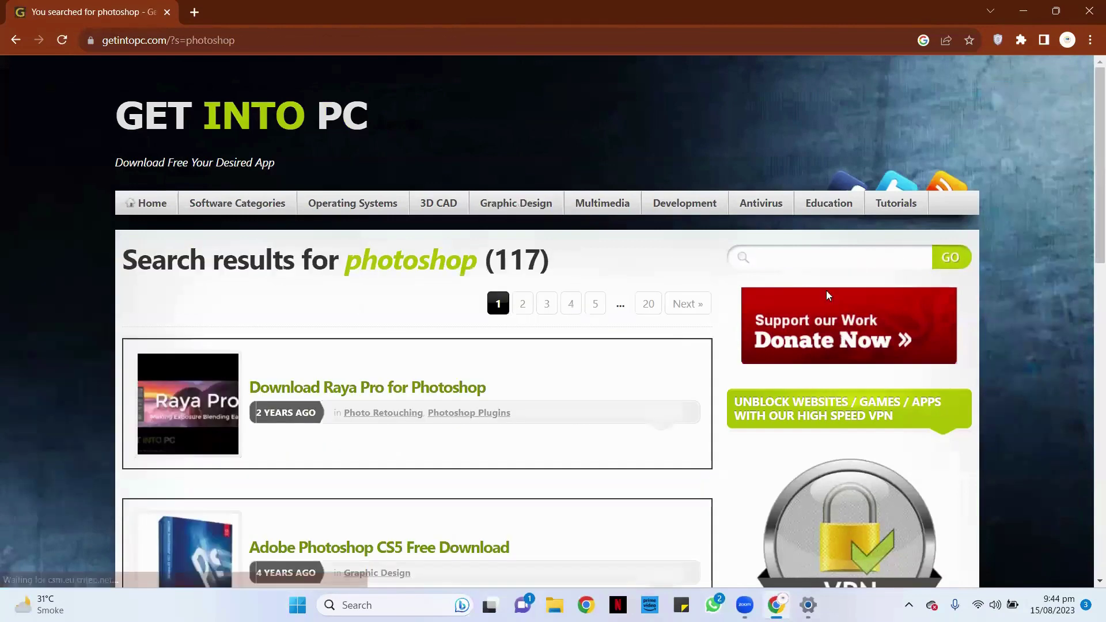
Step: Scroll through the 117 photoshop results to the Photoshop 2021 and 2023 Free Download entries
{"action": "scroll", "coordinate": [592, 354], "scroll_direction": "down", "scroll_amount": 1}
{"action": "scroll", "coordinate": [591, 353], "scroll_direction": "down", "scroll_amount": 5}
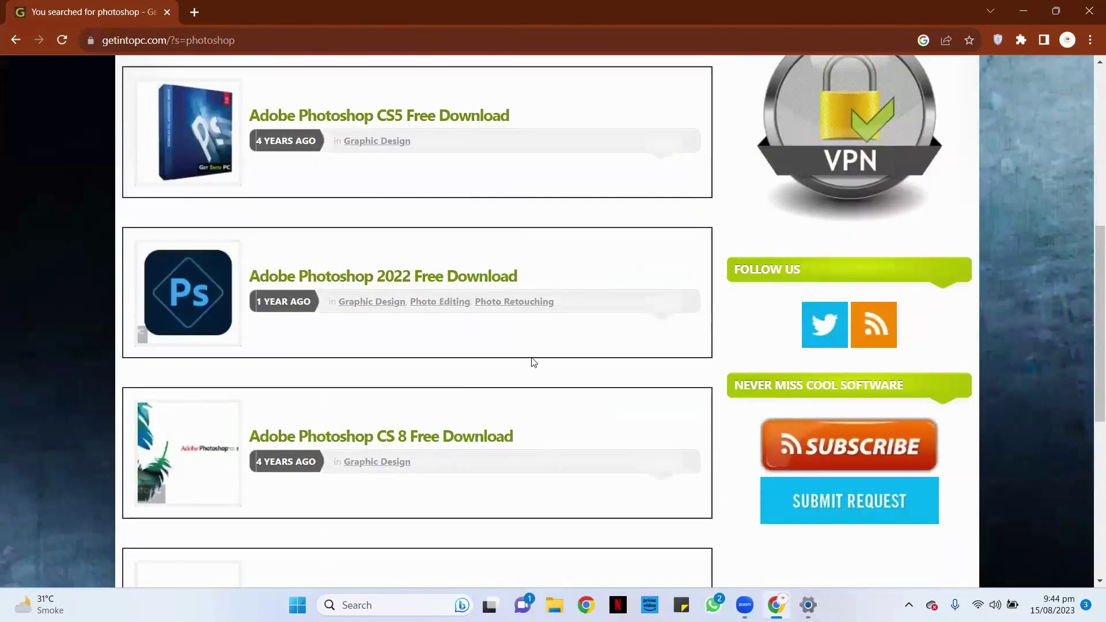
{"action": "scroll", "coordinate": [524, 361], "scroll_direction": "down", "scroll_amount": 3}
{"action": "scroll", "coordinate": [524, 336], "scroll_direction": "down", "scroll_amount": 3}
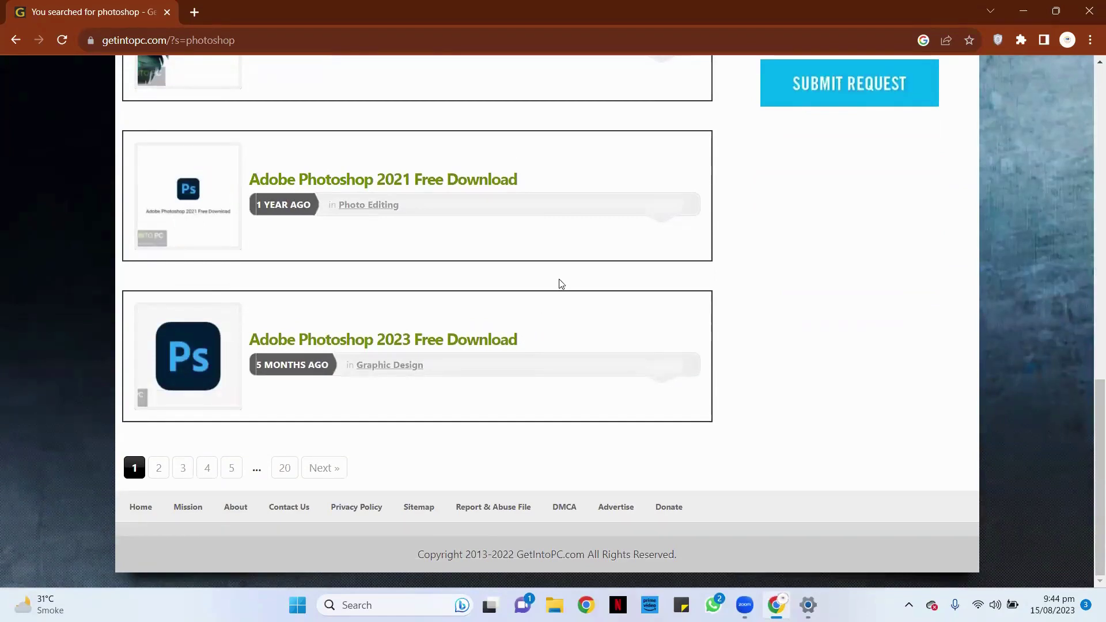
{"action": "scroll", "coordinate": [576, 334], "scroll_direction": "up", "scroll_amount": 2}
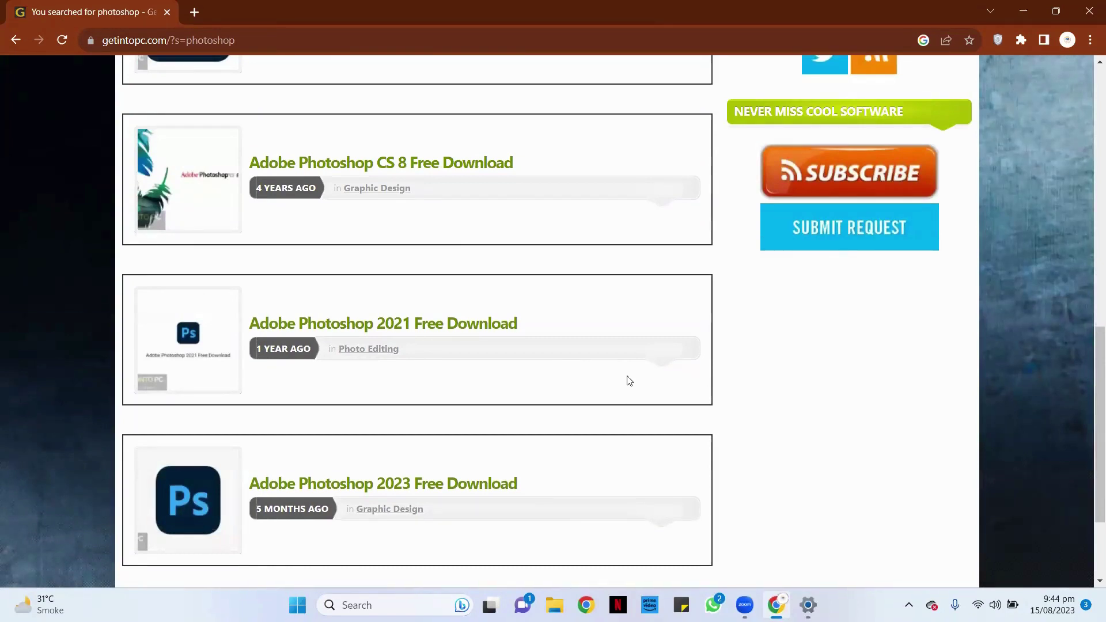
{"action": "scroll", "coordinate": [629, 381], "scroll_direction": "down", "scroll_amount": 2}
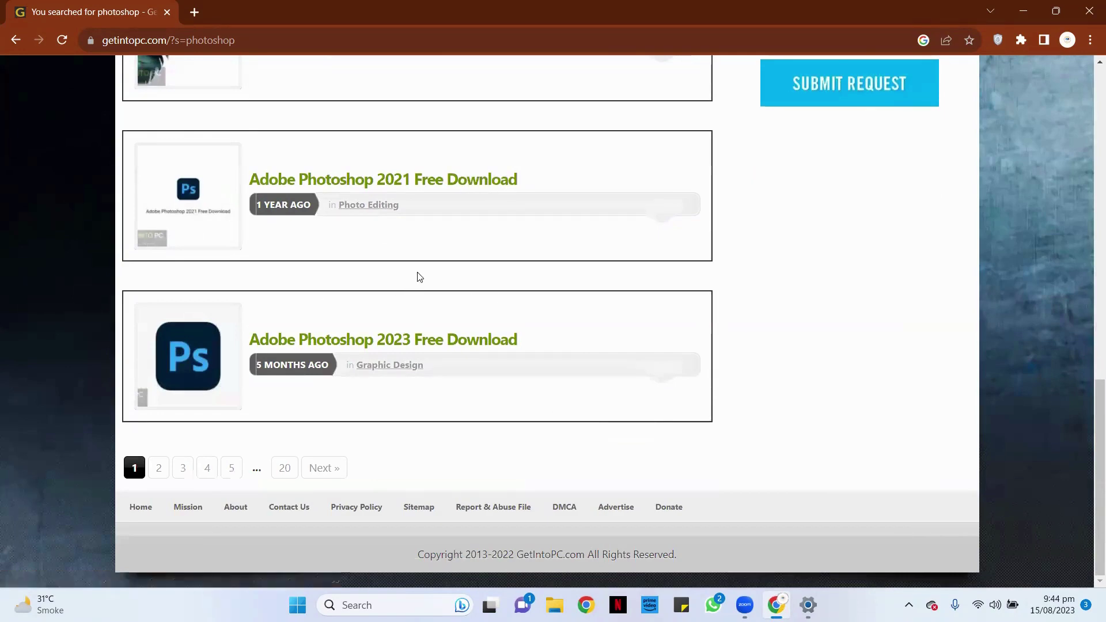
{"action": "scroll", "coordinate": [422, 280], "scroll_direction": "up", "scroll_amount": 2}
{"action": "scroll", "coordinate": [425, 284], "scroll_direction": "up", "scroll_amount": 5}
{"action": "scroll", "coordinate": [479, 317], "scroll_direction": "up", "scroll_amount": 2}
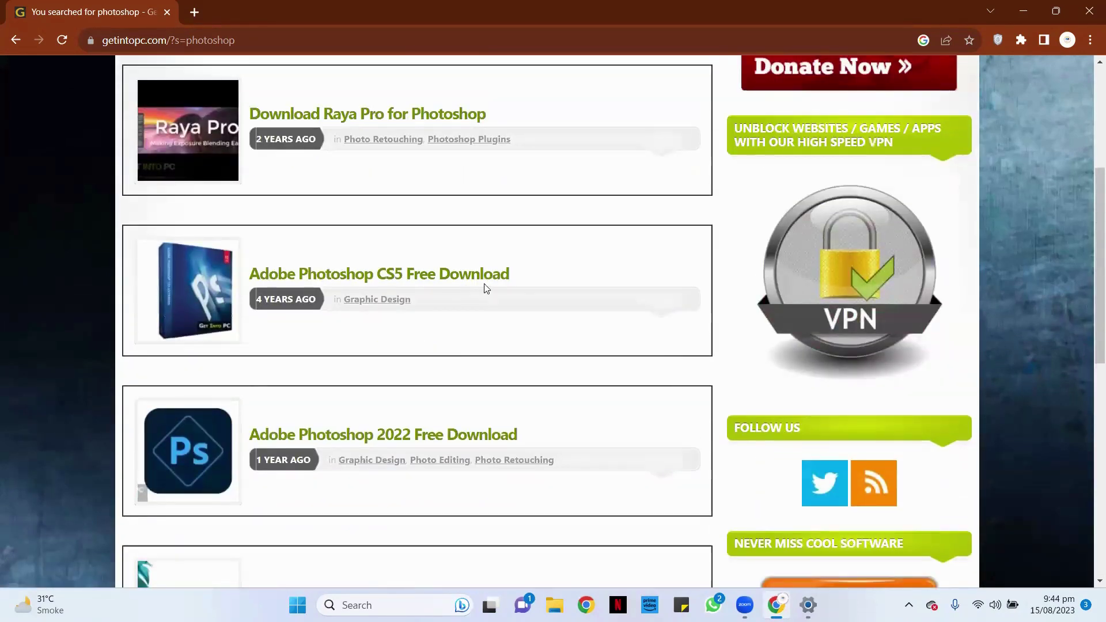
{"action": "scroll", "coordinate": [507, 230], "scroll_direction": "down", "scroll_amount": 6}
{"action": "scroll", "coordinate": [461, 370], "scroll_direction": "down", "scroll_amount": 4}
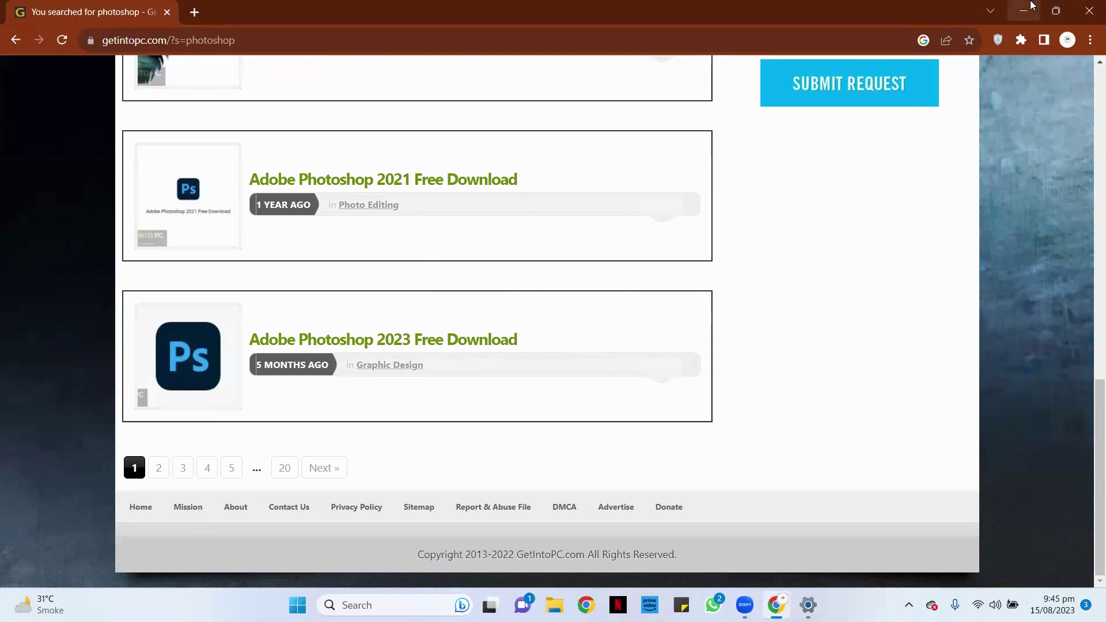
{"action": "left_click", "coordinate": [1023, 11]}
{"action": "left_click", "coordinate": [815, 202]}
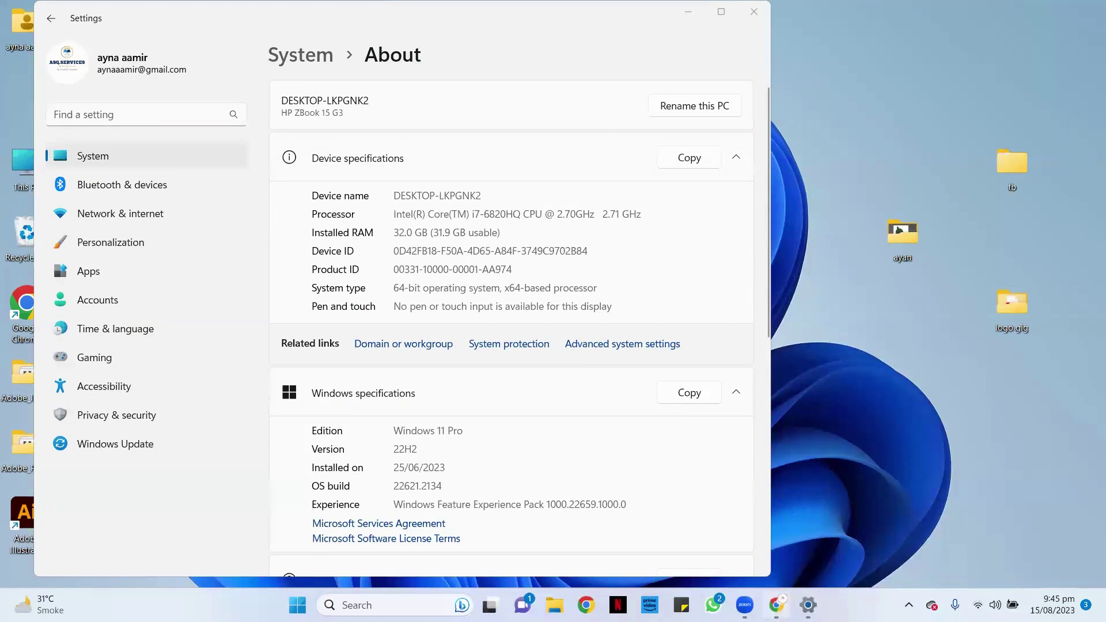
{"action": "left_click", "coordinate": [776, 604]}
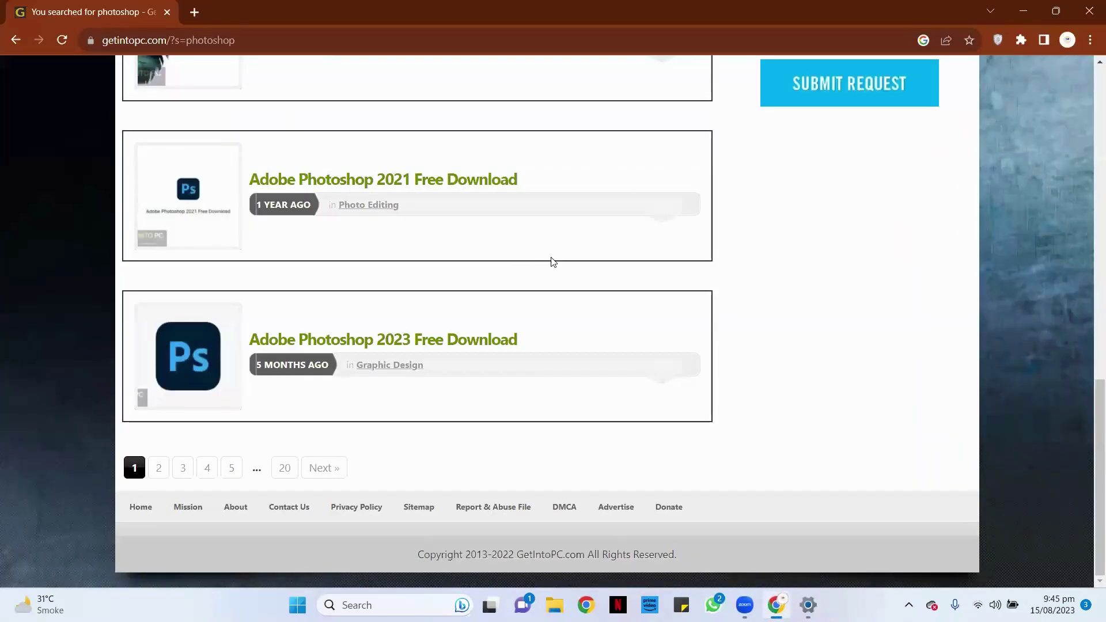
{"action": "scroll", "coordinate": [518, 219], "scroll_direction": "up", "scroll_amount": 4}
{"action": "scroll", "coordinate": [559, 247], "scroll_direction": "up", "scroll_amount": 3}
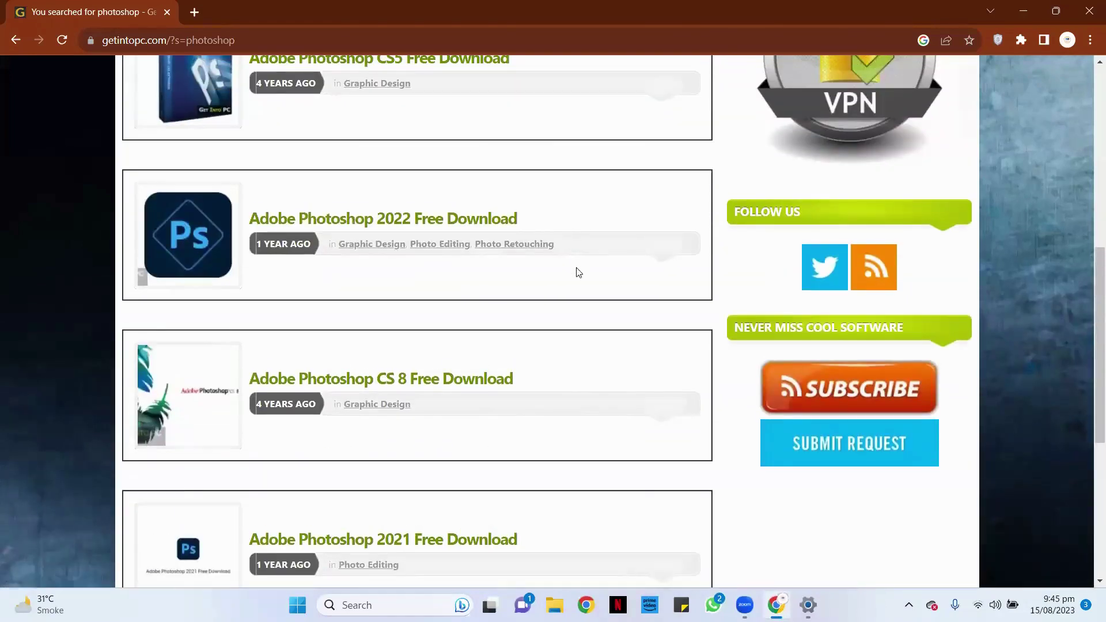
{"action": "scroll", "coordinate": [571, 346], "scroll_direction": "up", "scroll_amount": 1}
{"action": "scroll", "coordinate": [564, 411], "scroll_direction": "up", "scroll_amount": 3}
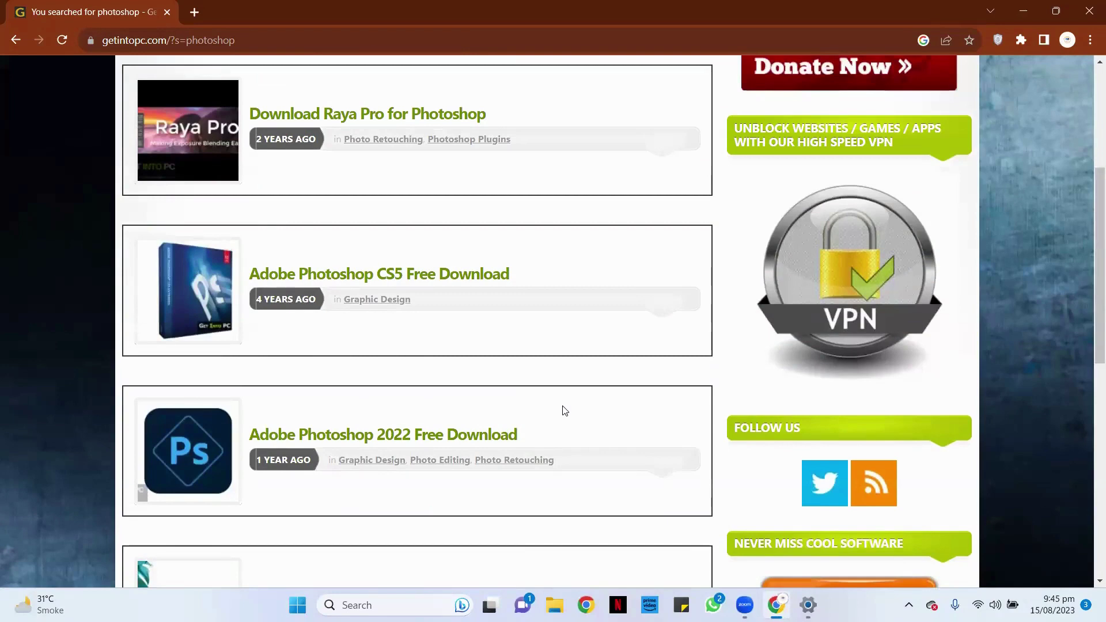
{"action": "scroll", "coordinate": [573, 402], "scroll_direction": "up", "scroll_amount": 2}
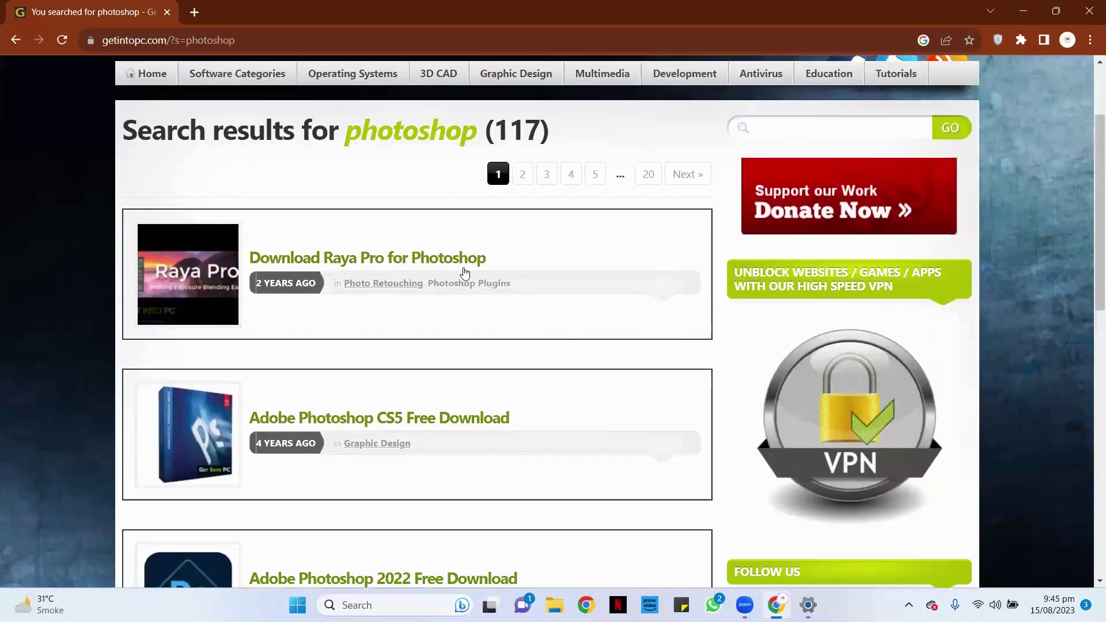
{"action": "scroll", "coordinate": [553, 361], "scroll_direction": "up", "scroll_amount": 2}
{"action": "scroll", "coordinate": [564, 317], "scroll_direction": "down", "scroll_amount": 8}
{"action": "scroll", "coordinate": [567, 287], "scroll_direction": "down", "scroll_amount": 5}
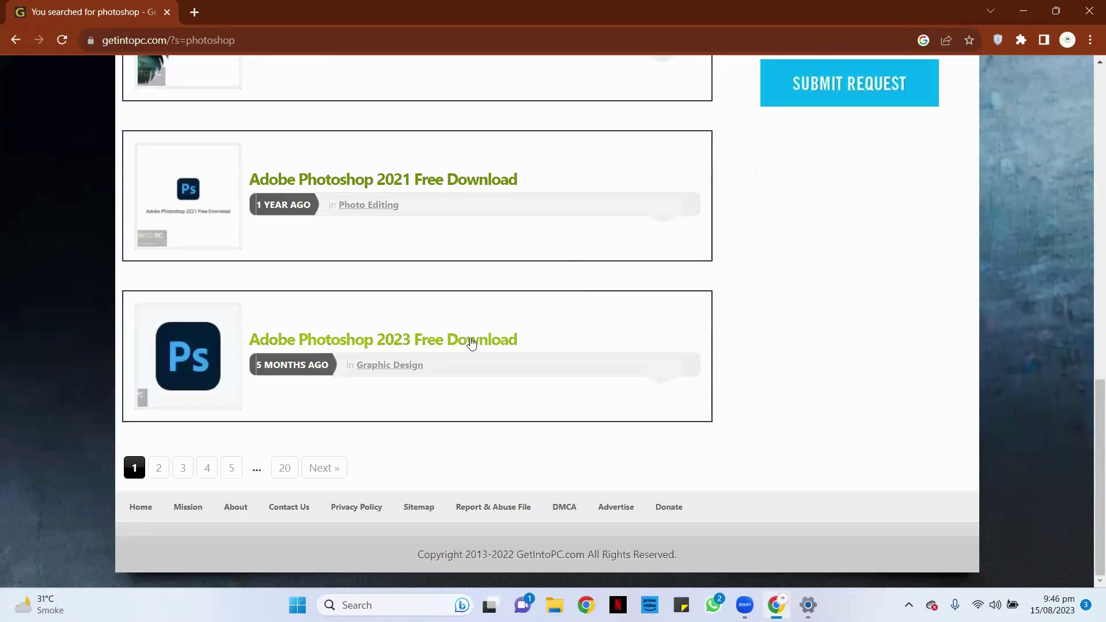
{"action": "scroll", "coordinate": [623, 370], "scroll_direction": "up", "scroll_amount": 2}
{"action": "scroll", "coordinate": [621, 369], "scroll_direction": "up", "scroll_amount": 4}
{"action": "scroll", "coordinate": [608, 366], "scroll_direction": "up", "scroll_amount": 2}
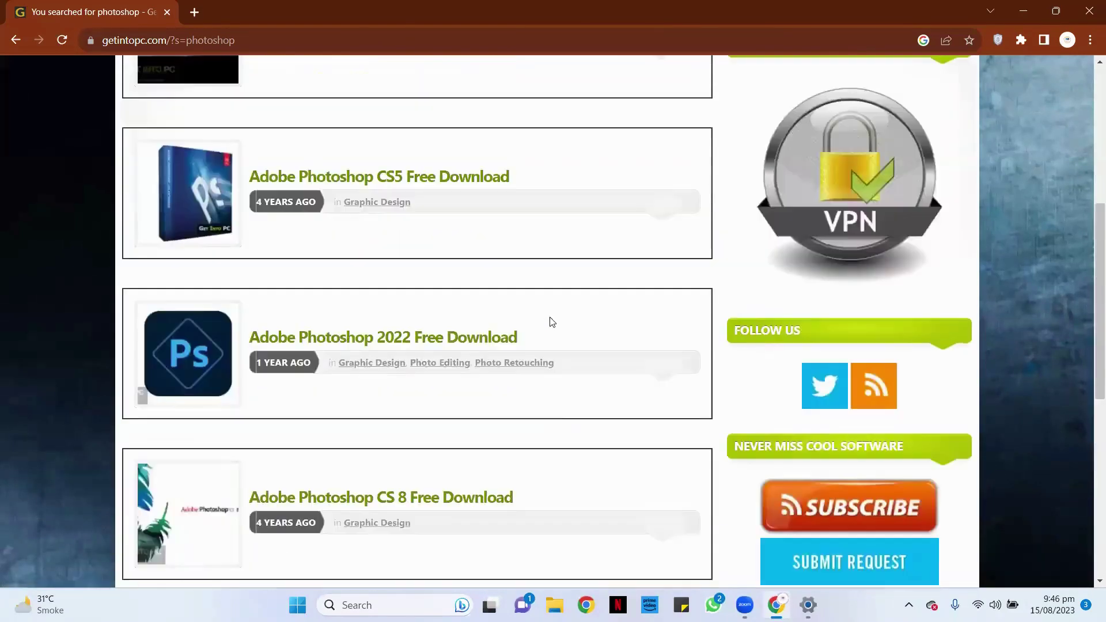
{"action": "scroll", "coordinate": [548, 321], "scroll_direction": "up", "scroll_amount": 2}
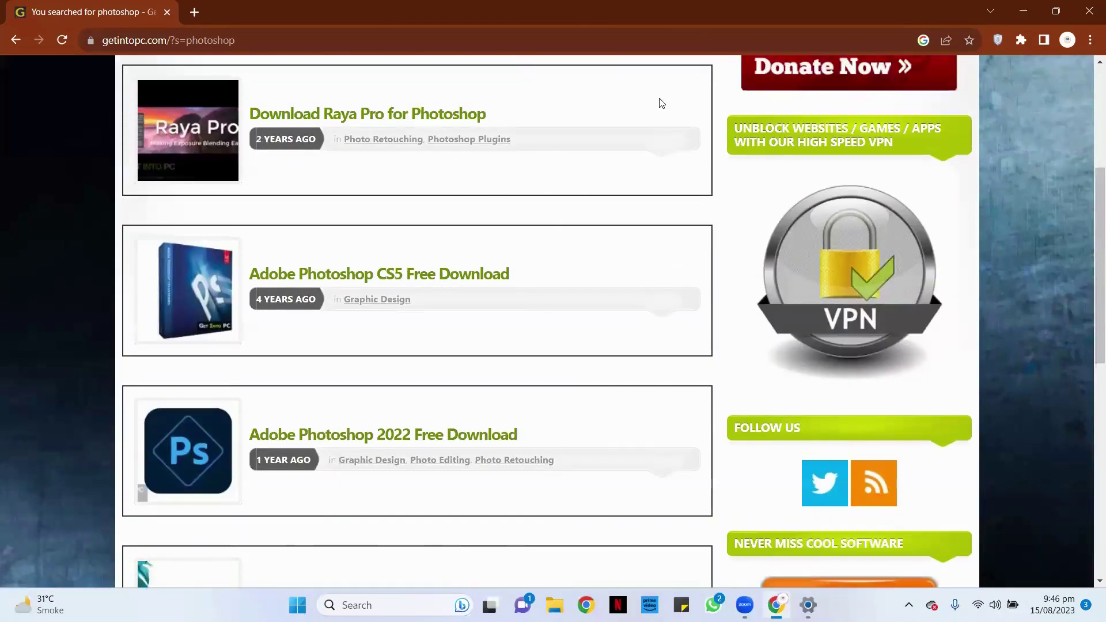
{"action": "scroll", "coordinate": [553, 264], "scroll_direction": "up", "scroll_amount": 2}
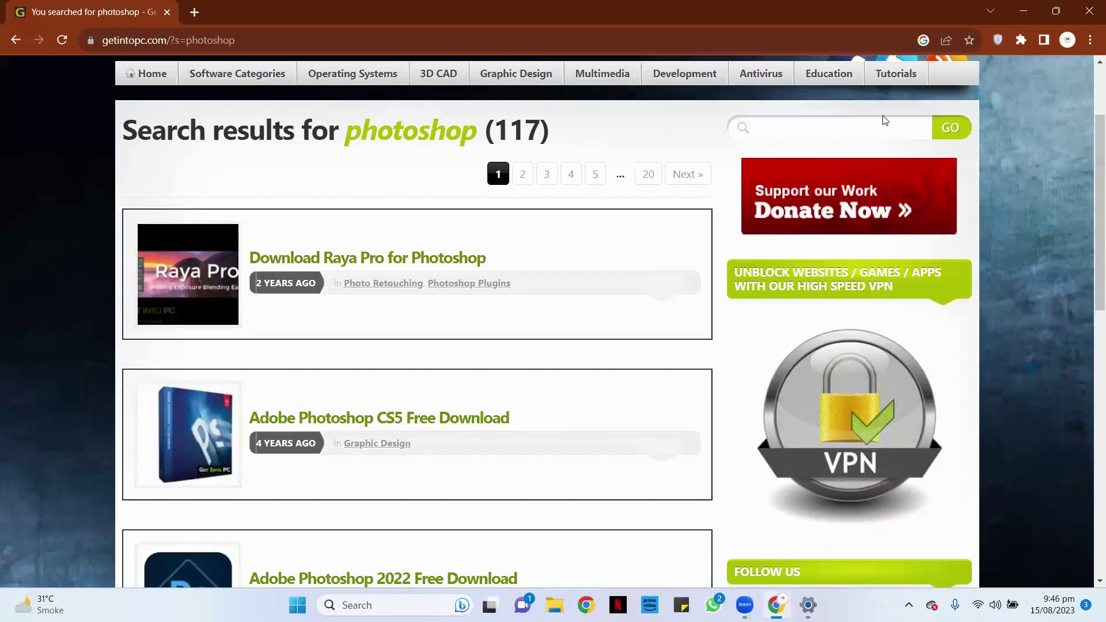
Step: Search the site for 'photoshop 2018' and scan its 9 results
{"action": "left_click", "coordinate": [857, 126]}
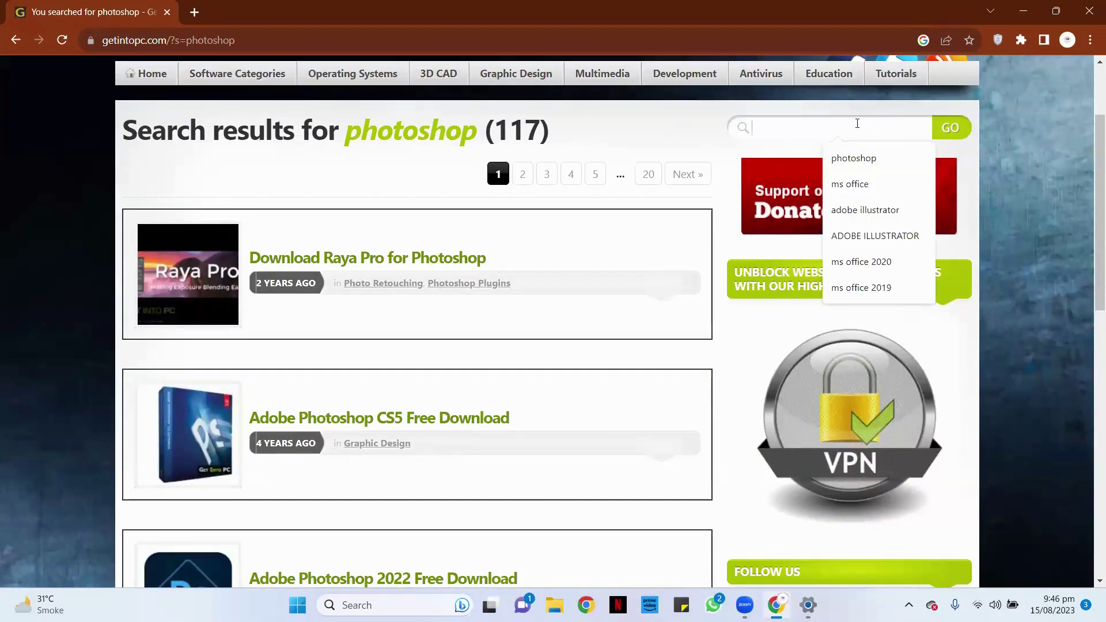
{"action": "type", "text": "phot"}
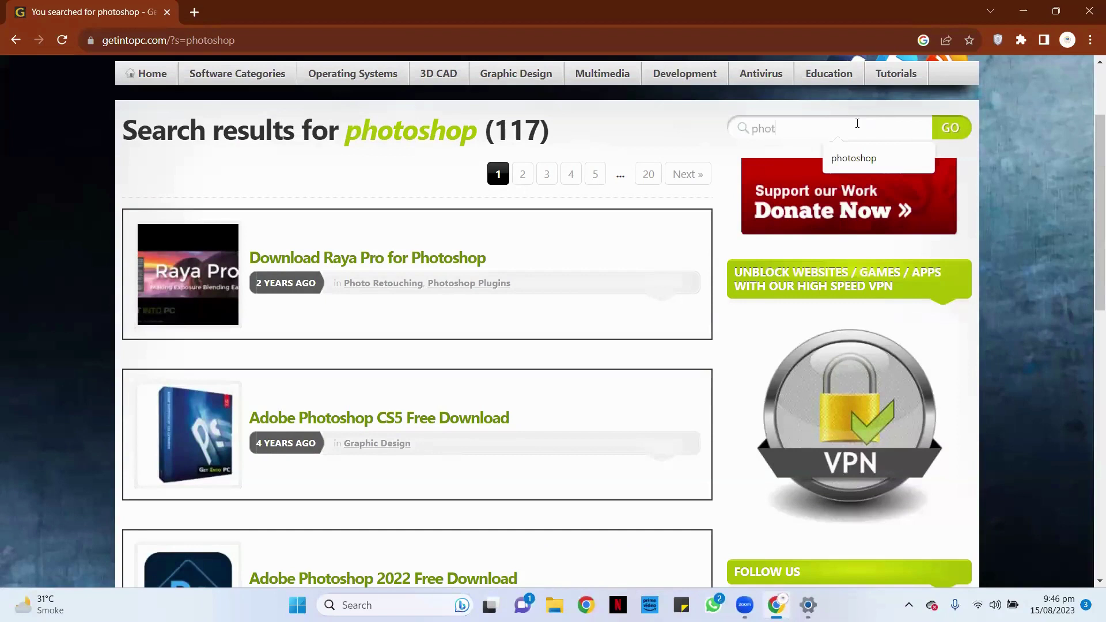
{"action": "type", "text": "osh"}
{"action": "type", "text": "op 201"}
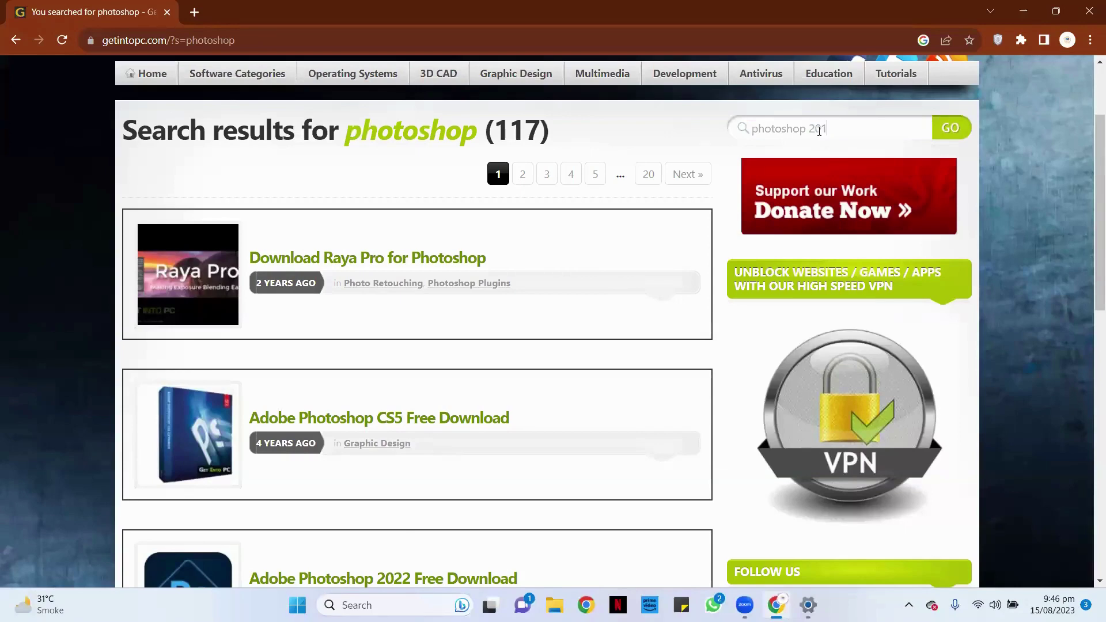
{"action": "type", "text": "8"}
{"action": "key", "text": "Return"}
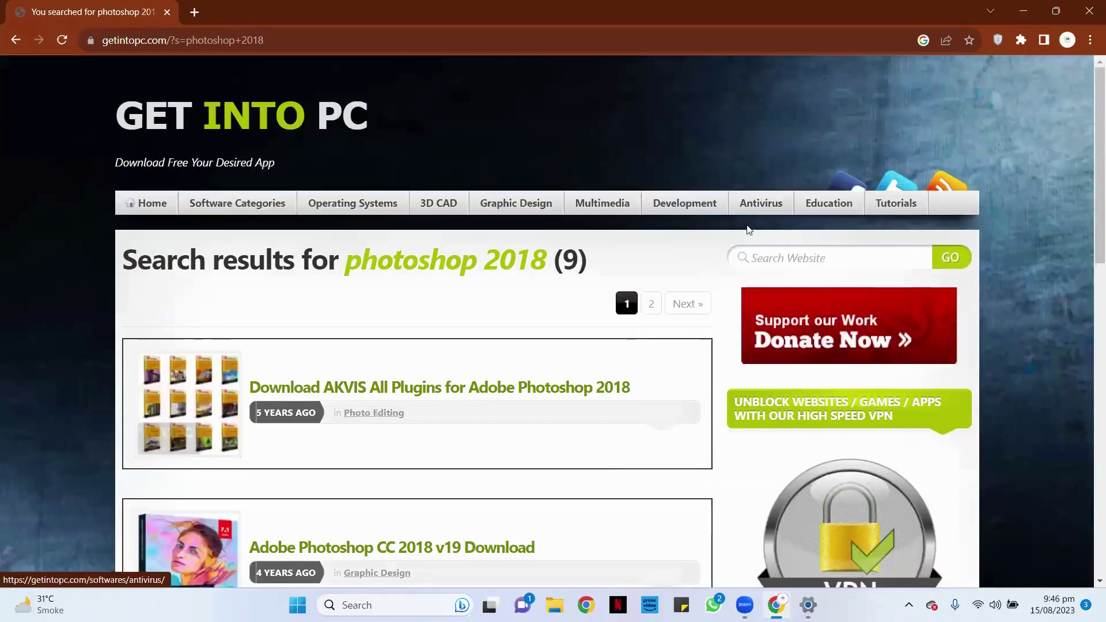
{"action": "scroll", "coordinate": [568, 291], "scroll_direction": "down", "scroll_amount": 3}
{"action": "scroll", "coordinate": [633, 285], "scroll_direction": "down", "scroll_amount": 3}
{"action": "scroll", "coordinate": [633, 286], "scroll_direction": "up", "scroll_amount": 1}
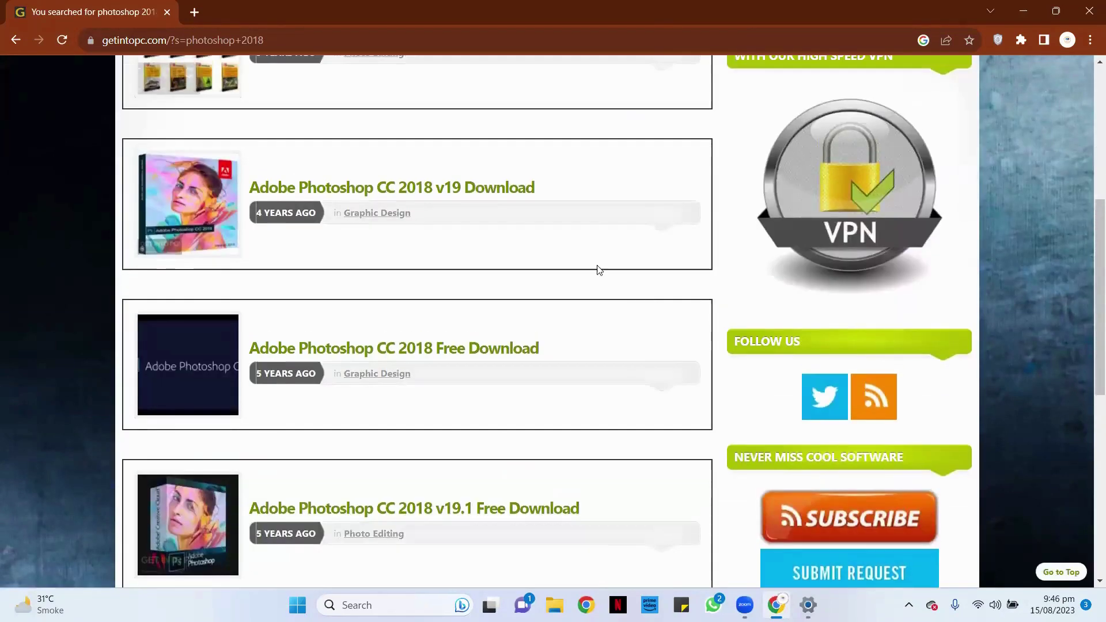
{"action": "scroll", "coordinate": [531, 283], "scroll_direction": "down", "scroll_amount": 1}
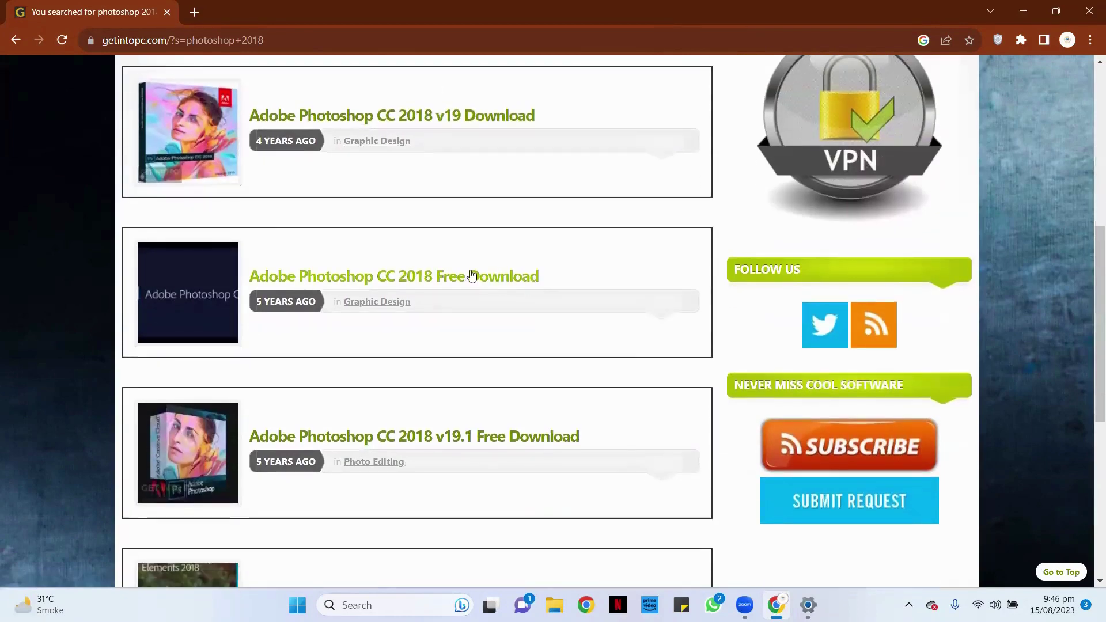
Step: Open the Adobe Photoshop CC 2018 Free Download page, then return to the results
{"action": "left_click", "coordinate": [380, 278]}
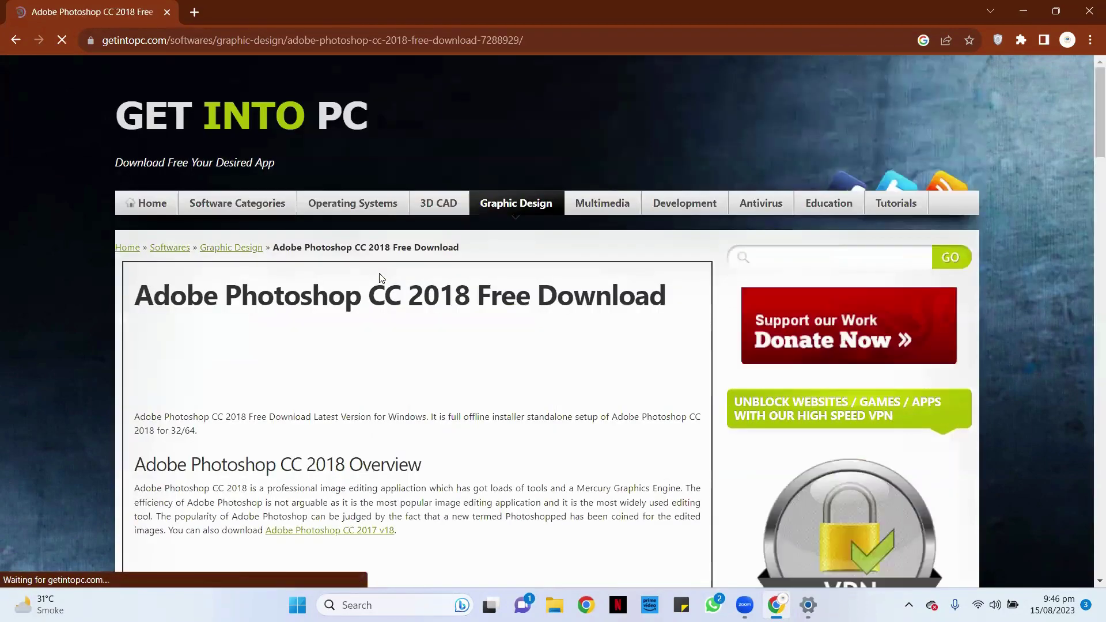
{"action": "left_click", "coordinate": [23, 40]}
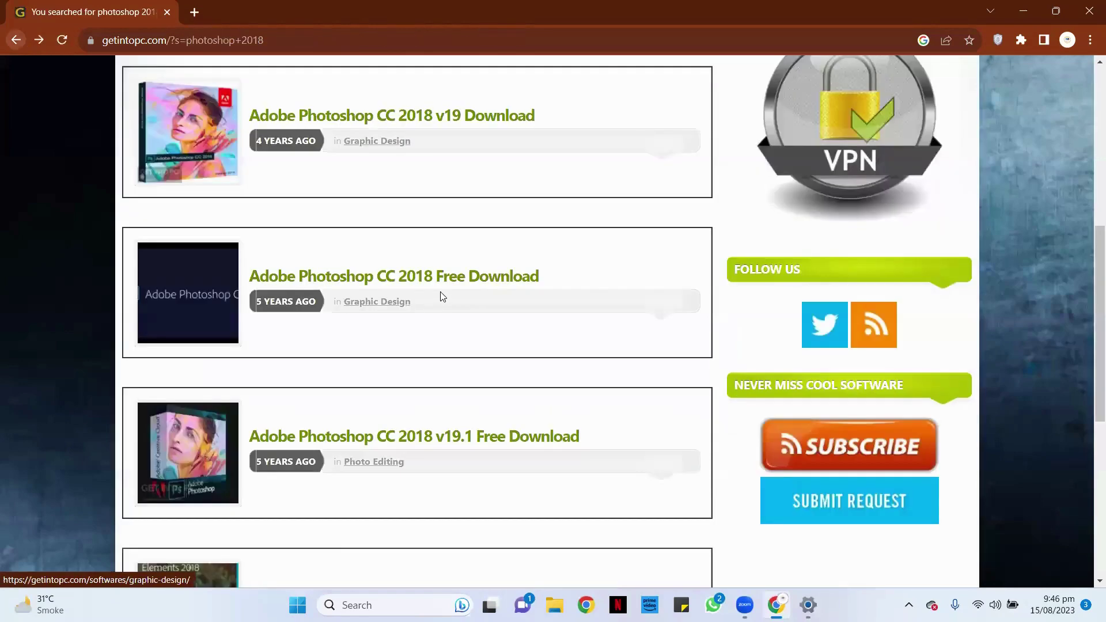
{"action": "scroll", "coordinate": [440, 291], "scroll_direction": "down", "scroll_amount": 3}
{"action": "scroll", "coordinate": [526, 274], "scroll_direction": "down", "scroll_amount": 4}
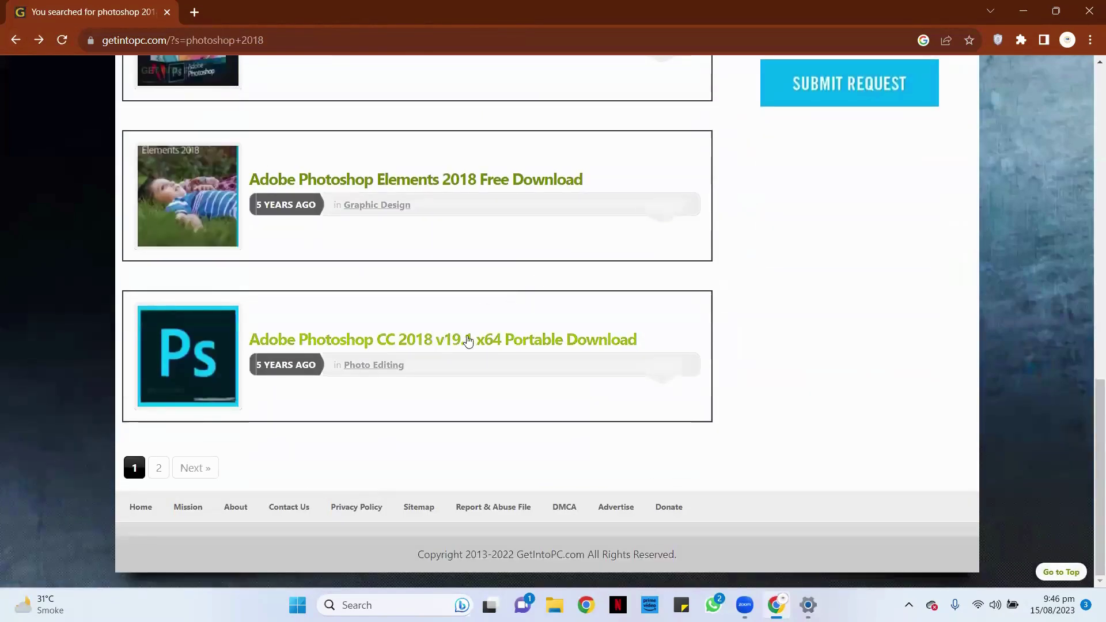
Step: Open the Photoshop CC 2018 v19.1 x64 Portable page, go back, and find the v19 Download entry
{"action": "left_click", "coordinate": [424, 339]}
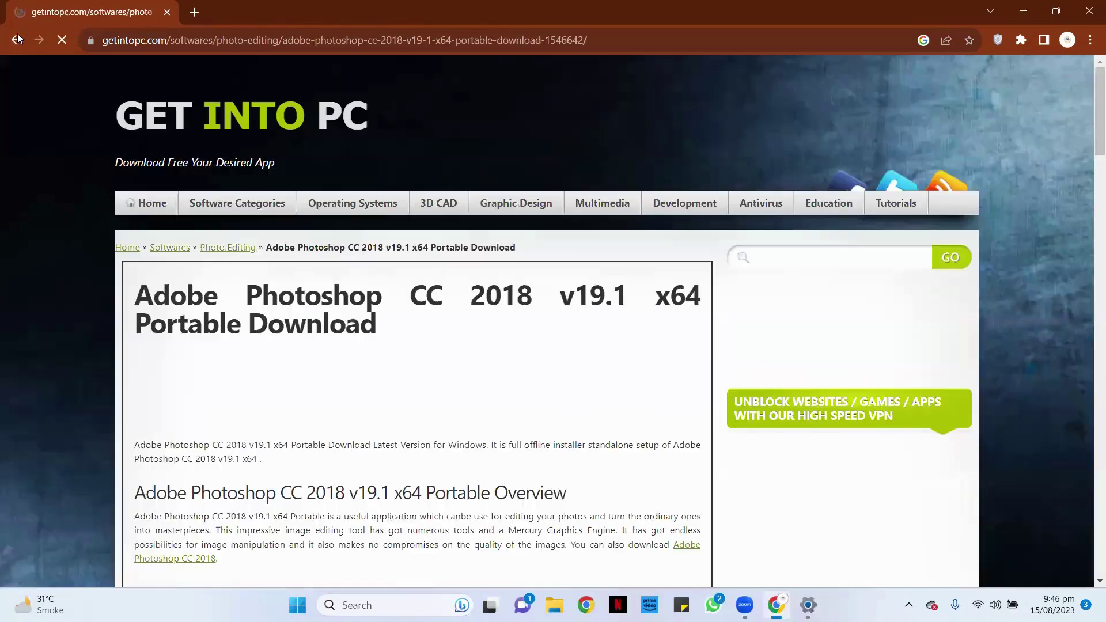
{"action": "key", "text": "alt+Left"}
{"action": "scroll", "coordinate": [493, 257], "scroll_direction": "up", "scroll_amount": 5}
{"action": "scroll", "coordinate": [493, 258], "scroll_direction": "up", "scroll_amount": 6}
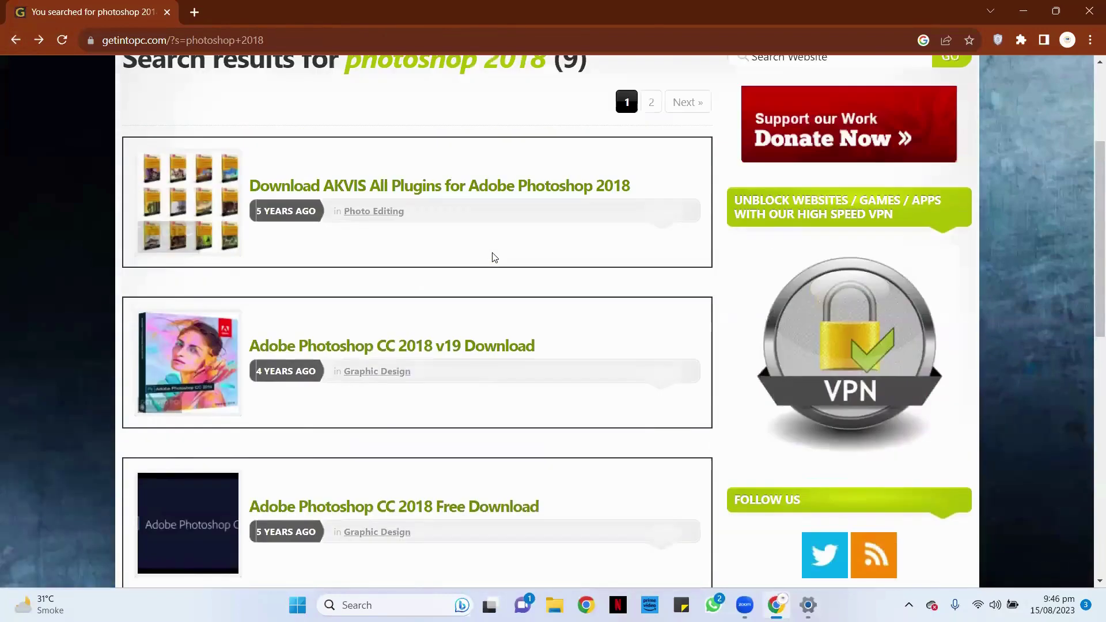
{"action": "scroll", "coordinate": [492, 266], "scroll_direction": "up", "scroll_amount": 3}
{"action": "scroll", "coordinate": [493, 266], "scroll_direction": "down", "scroll_amount": 5}
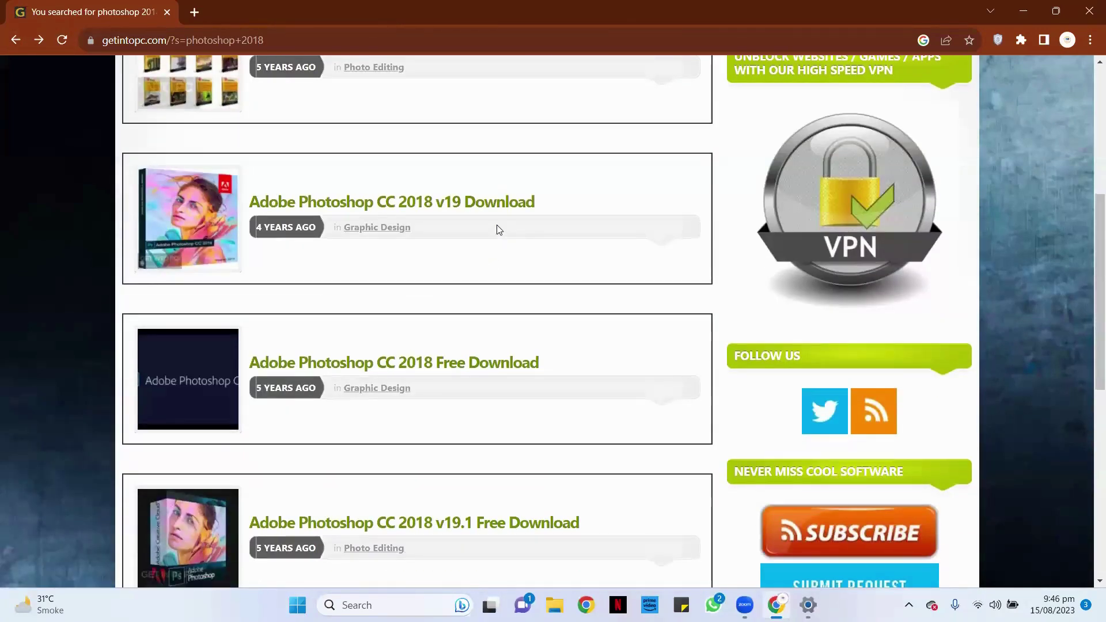
Step: Open the Adobe Photoshop CC 2018 v19 Download page and read down to its 32-bit and 64-bit download options
{"action": "left_click", "coordinate": [427, 205]}
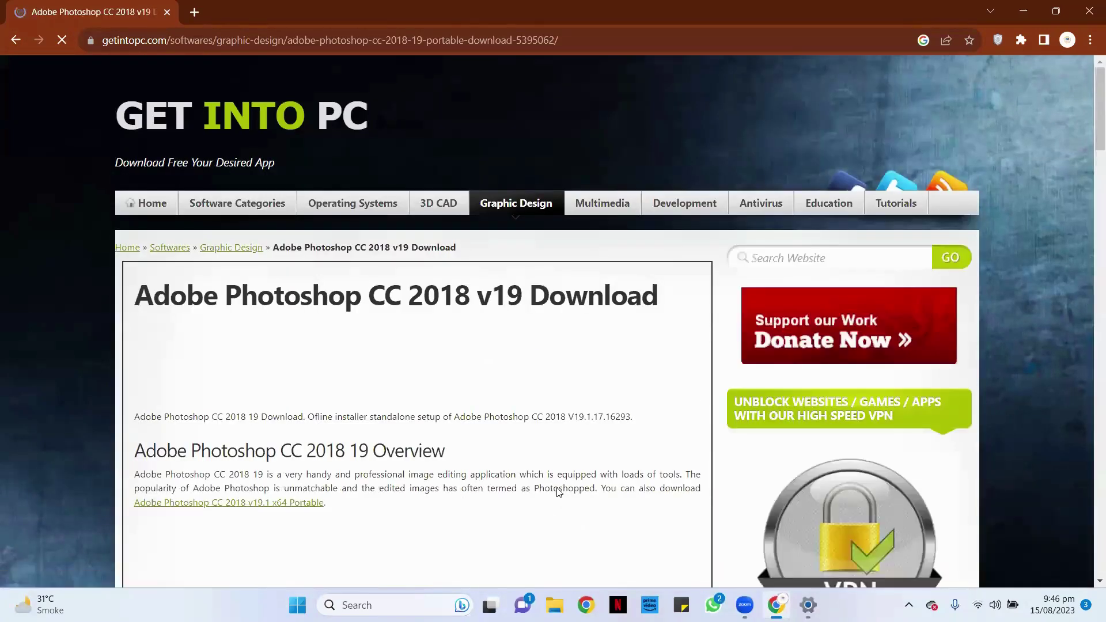
{"action": "scroll", "coordinate": [472, 354], "scroll_direction": "down", "scroll_amount": 5}
{"action": "scroll", "coordinate": [523, 310], "scroll_direction": "down", "scroll_amount": 4}
{"action": "scroll", "coordinate": [524, 303], "scroll_direction": "down", "scroll_amount": 7}
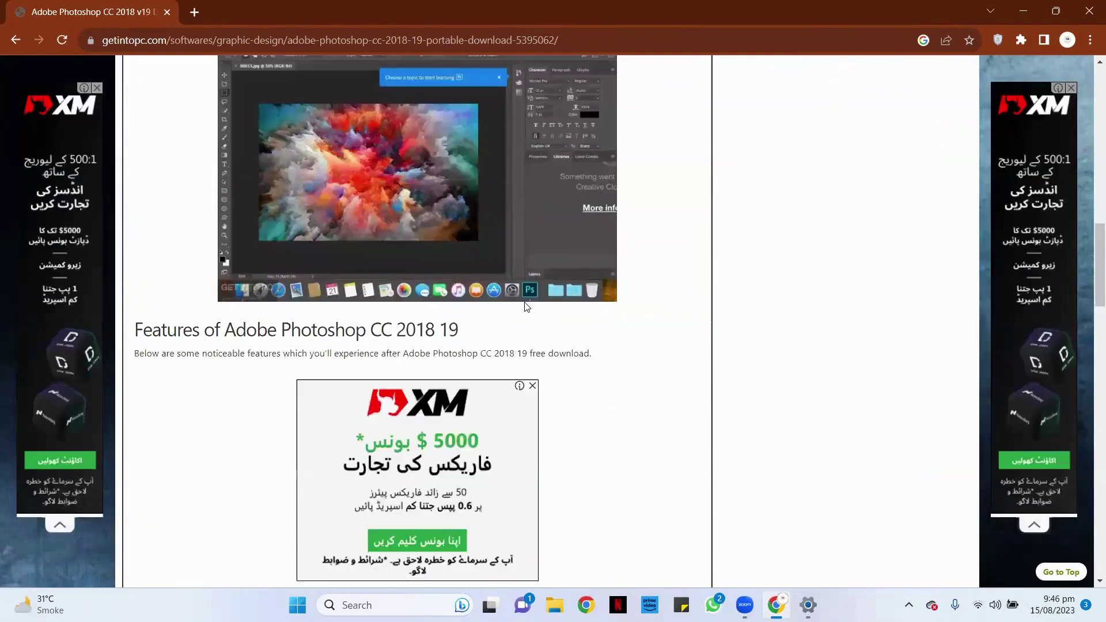
{"action": "scroll", "coordinate": [573, 375], "scroll_direction": "down", "scroll_amount": 6}
{"action": "scroll", "coordinate": [571, 346], "scroll_direction": "down", "scroll_amount": 2}
{"action": "scroll", "coordinate": [570, 332], "scroll_direction": "down", "scroll_amount": 3}
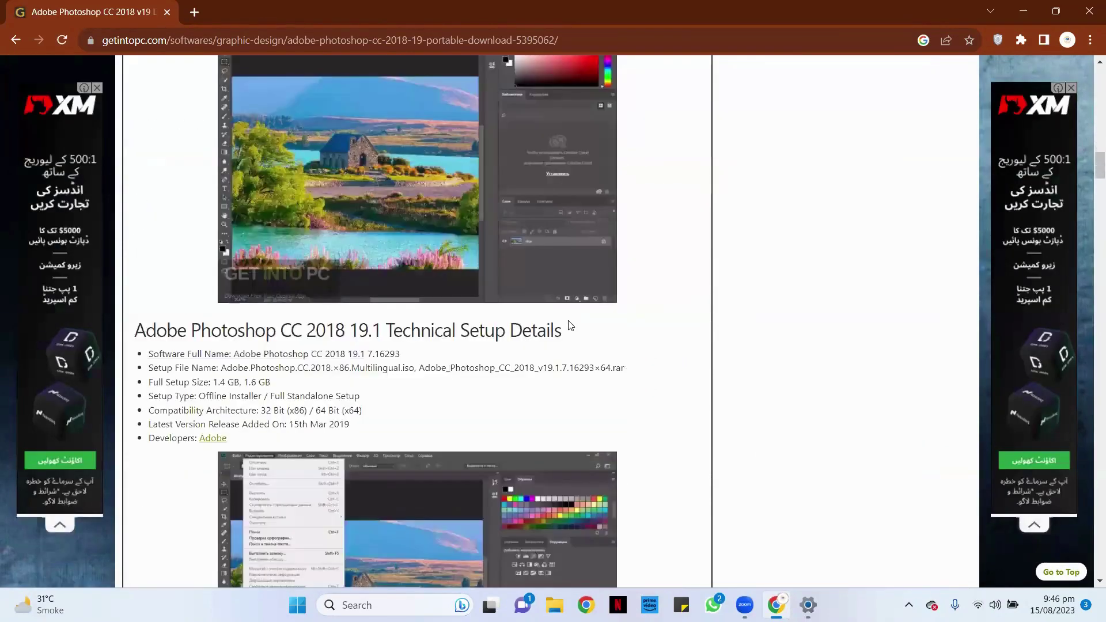
{"action": "scroll", "coordinate": [568, 323], "scroll_direction": "down", "scroll_amount": 4}
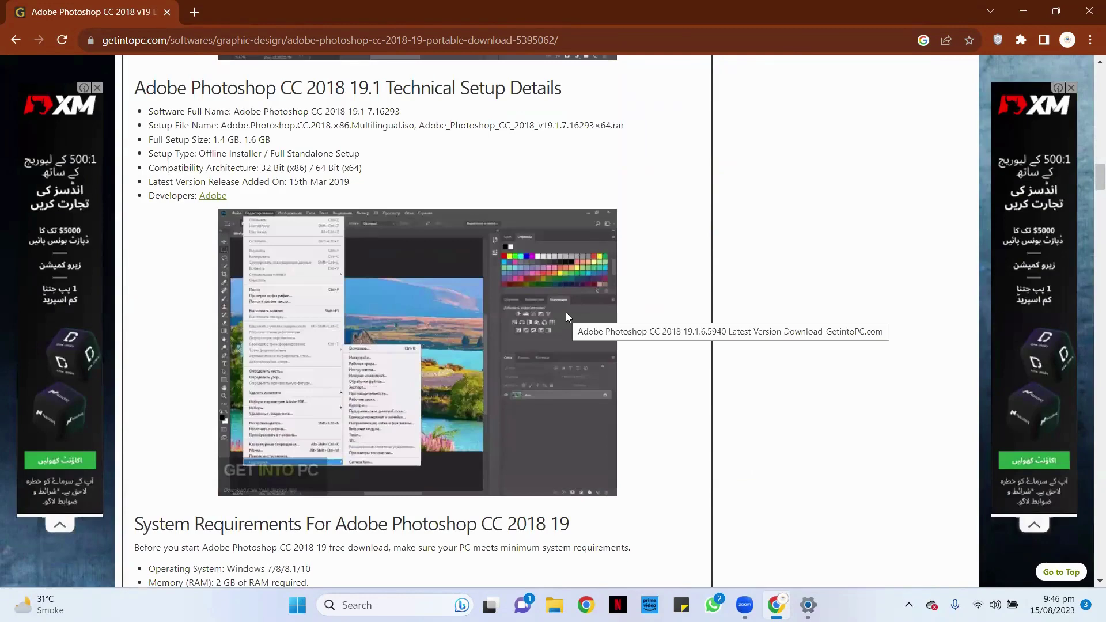
{"action": "scroll", "coordinate": [562, 314], "scroll_direction": "up", "scroll_amount": 2}
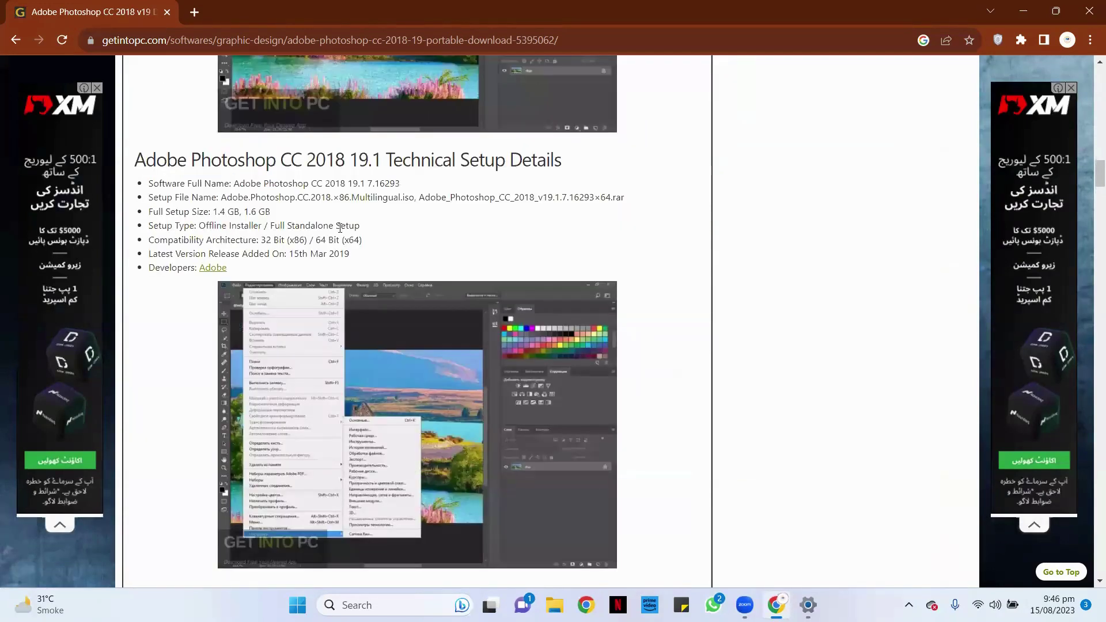
{"action": "scroll", "coordinate": [340, 233], "scroll_direction": "down", "scroll_amount": 3}
{"action": "scroll", "coordinate": [338, 233], "scroll_direction": "up", "scroll_amount": 1}
{"action": "scroll", "coordinate": [490, 202], "scroll_direction": "down", "scroll_amount": 4}
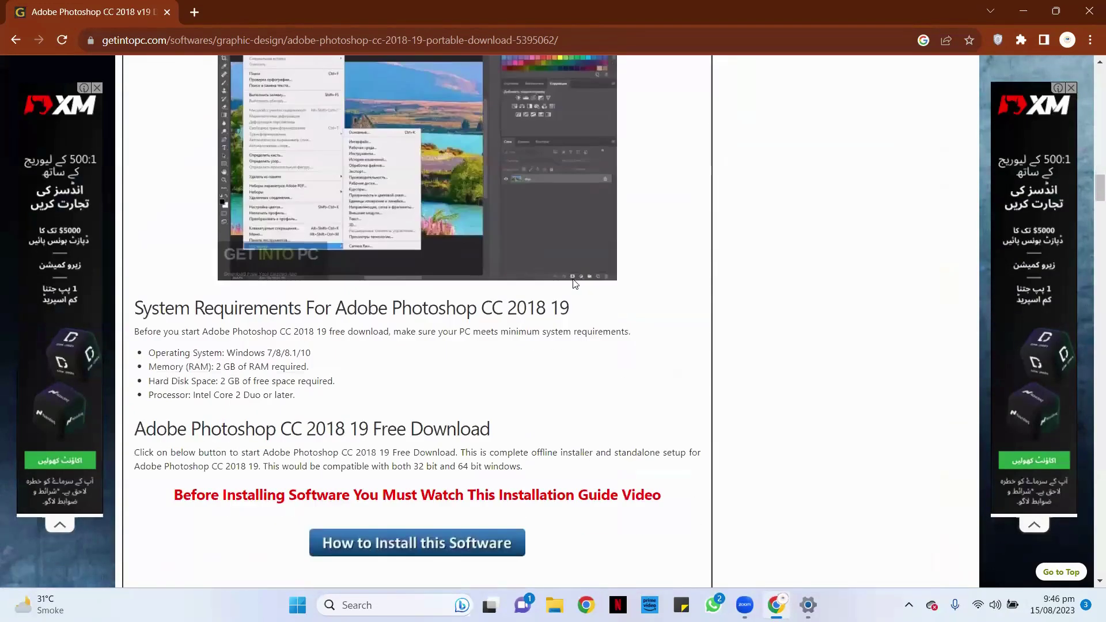
{"action": "scroll", "coordinate": [422, 237], "scroll_direction": "down", "scroll_amount": 2}
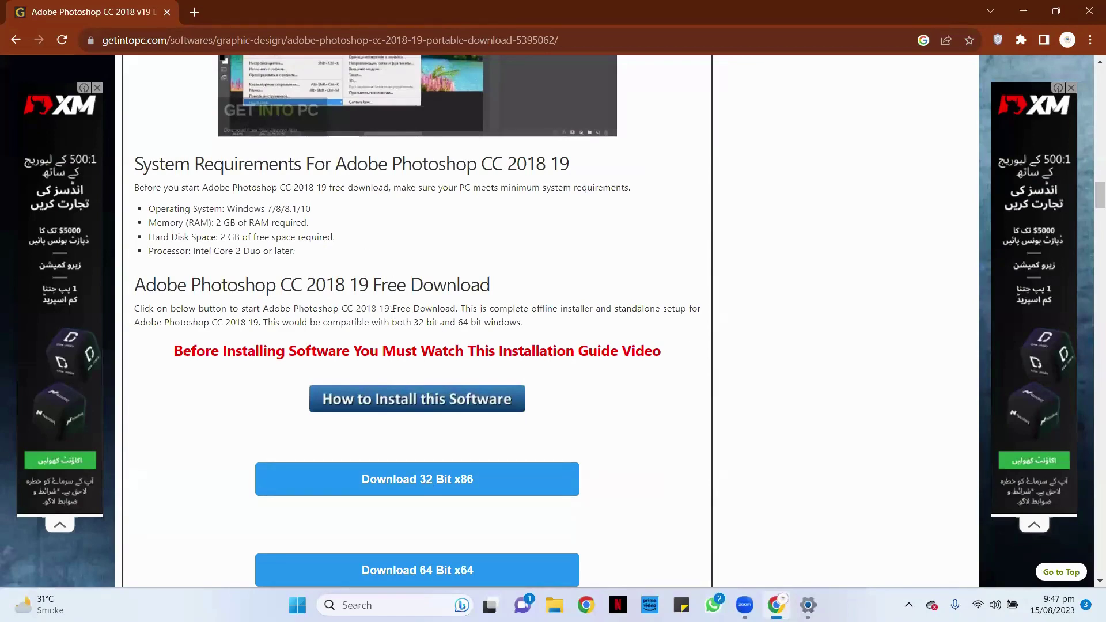
{"action": "scroll", "coordinate": [392, 316], "scroll_direction": "up", "scroll_amount": 3}
{"action": "scroll", "coordinate": [487, 319], "scroll_direction": "up", "scroll_amount": 2}
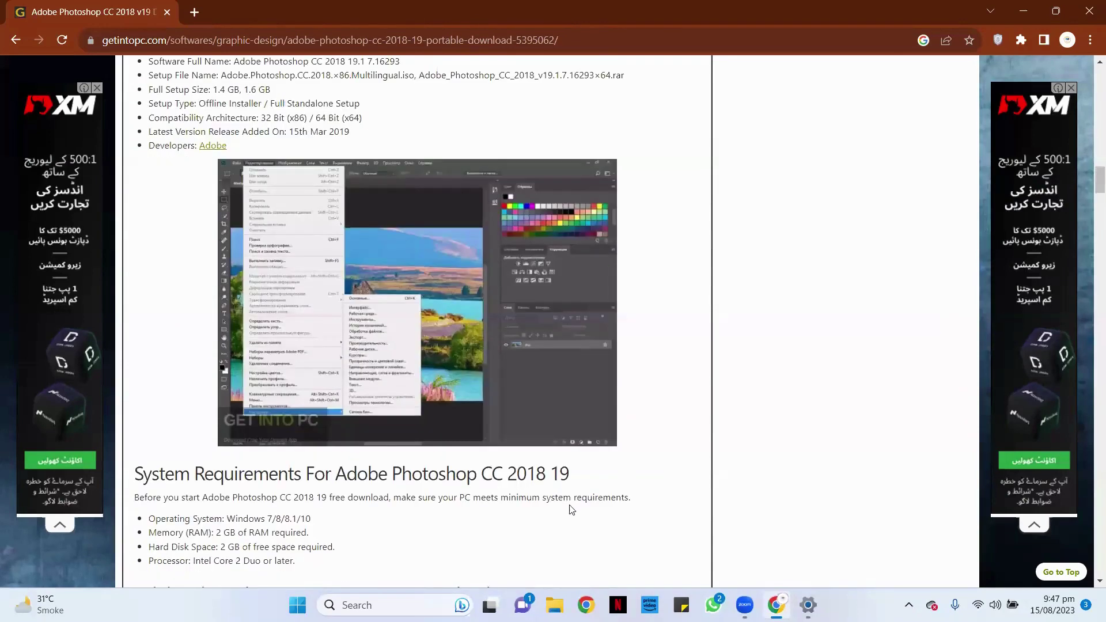
{"action": "scroll", "coordinate": [570, 506], "scroll_direction": "down", "scroll_amount": 2}
{"action": "scroll", "coordinate": [548, 457], "scroll_direction": "up", "scroll_amount": 1}
{"action": "scroll", "coordinate": [537, 386], "scroll_direction": "up", "scroll_amount": 4}
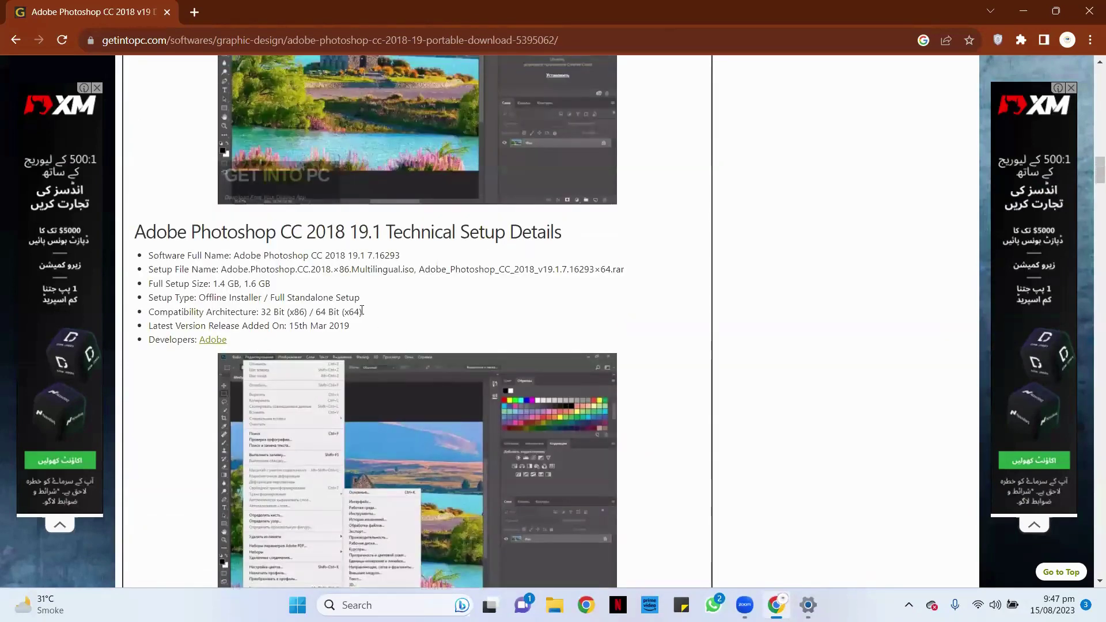
{"action": "scroll", "coordinate": [461, 289], "scroll_direction": "down", "scroll_amount": 1}
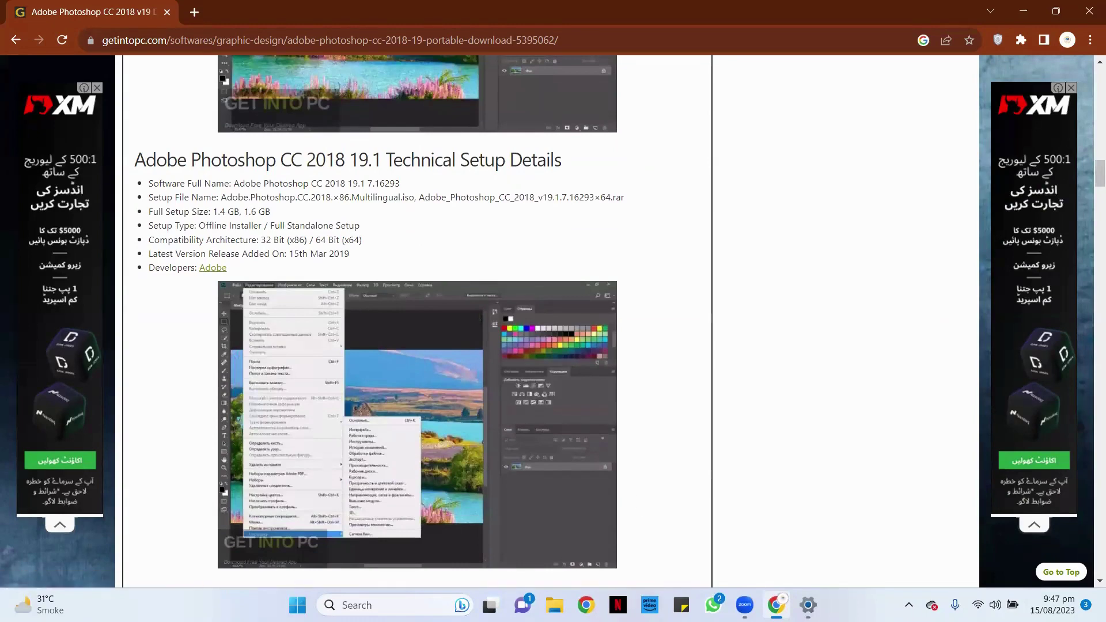
{"action": "scroll", "coordinate": [691, 316], "scroll_direction": "up", "scroll_amount": 1}
{"action": "scroll", "coordinate": [639, 287], "scroll_direction": "down", "scroll_amount": 3}
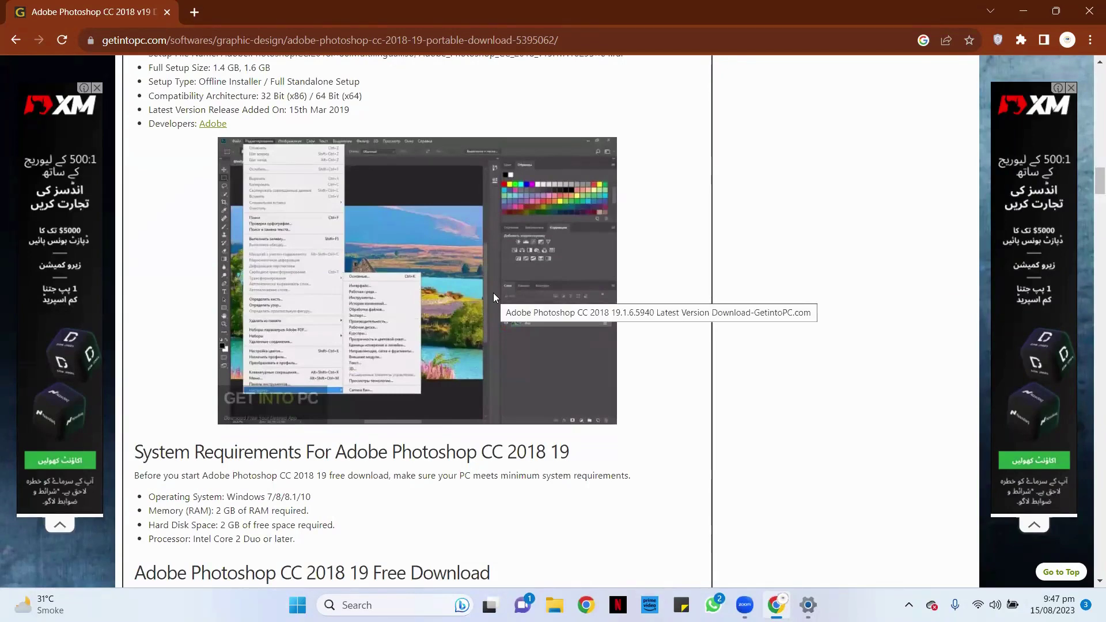
{"action": "scroll", "coordinate": [308, 241], "scroll_direction": "up", "scroll_amount": 2}
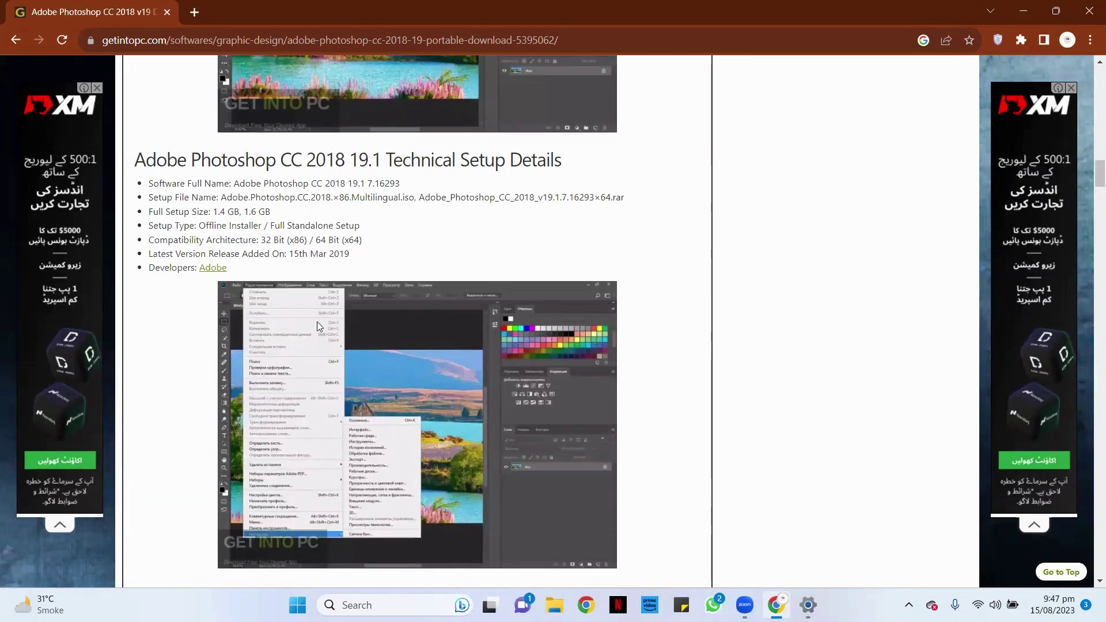
{"action": "scroll", "coordinate": [571, 298], "scroll_direction": "up", "scroll_amount": 3}
{"action": "scroll", "coordinate": [573, 315], "scroll_direction": "up", "scroll_amount": 3}
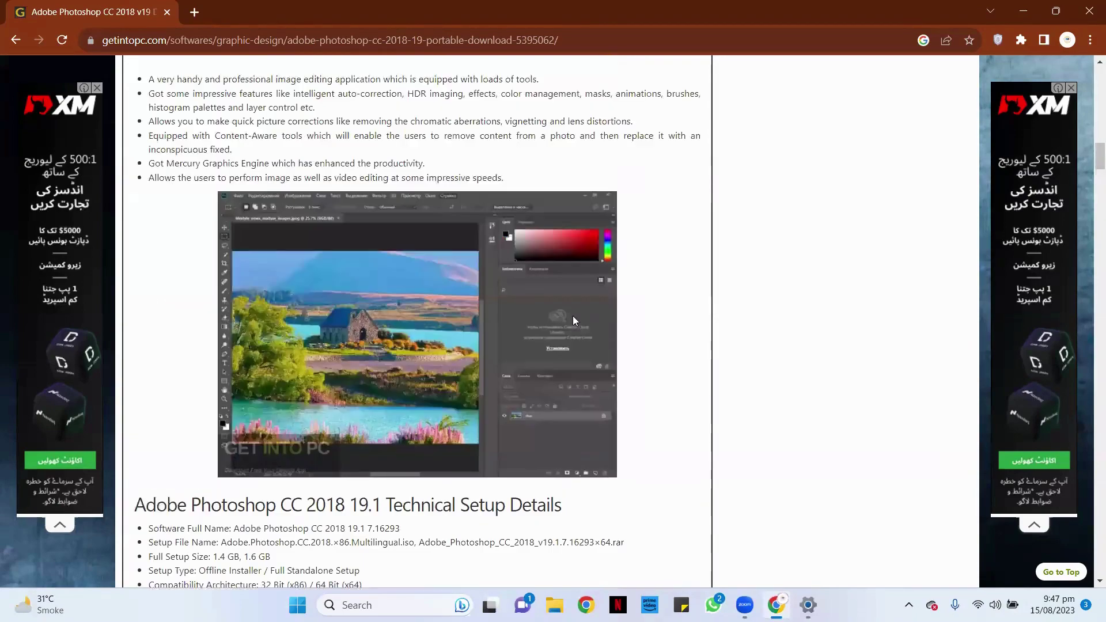
{"action": "scroll", "coordinate": [572, 316], "scroll_direction": "up", "scroll_amount": 2}
{"action": "scroll", "coordinate": [569, 321], "scroll_direction": "up", "scroll_amount": 5}
{"action": "scroll", "coordinate": [529, 294], "scroll_direction": "up", "scroll_amount": 5}
{"action": "scroll", "coordinate": [494, 246], "scroll_direction": "up", "scroll_amount": 2}
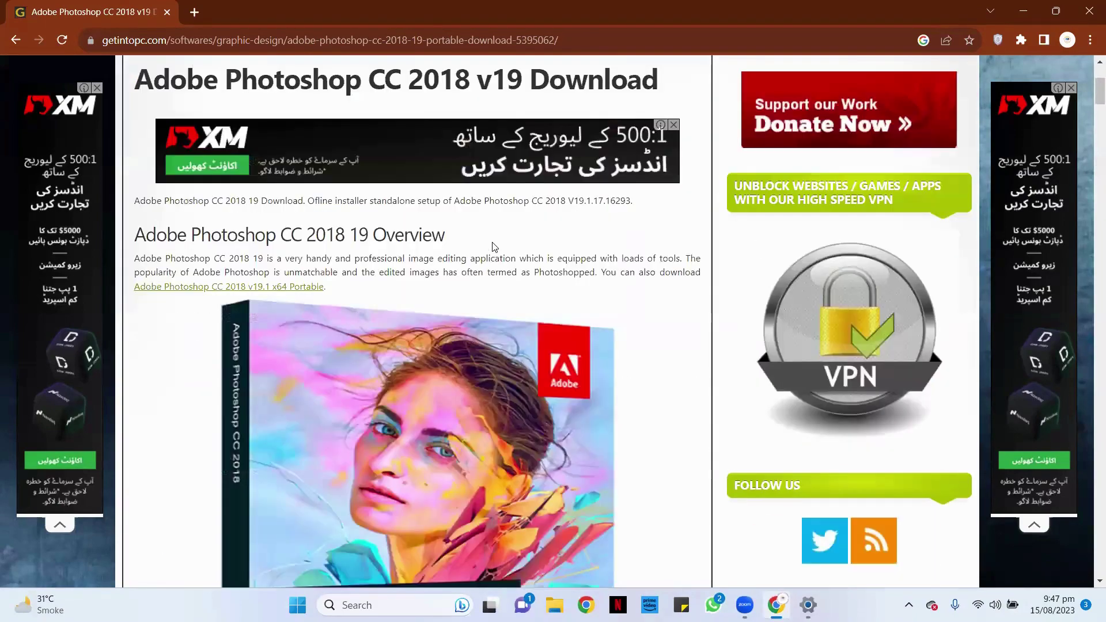
{"action": "scroll", "coordinate": [513, 279], "scroll_direction": "up", "scroll_amount": 3}
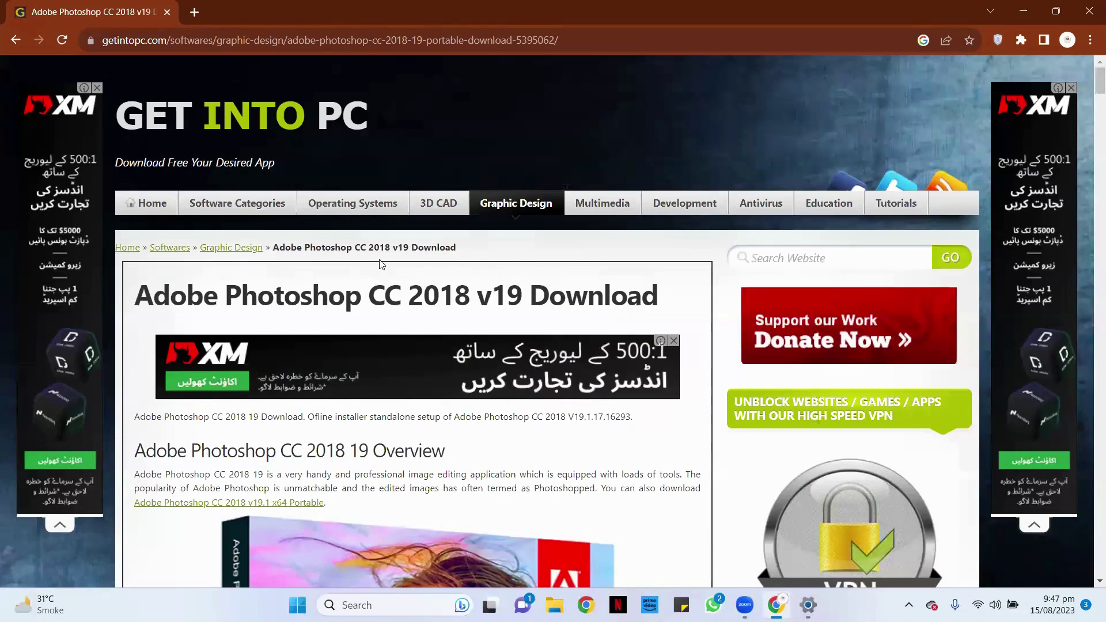
{"action": "scroll", "coordinate": [507, 276], "scroll_direction": "down", "scroll_amount": 5}
{"action": "scroll", "coordinate": [562, 318], "scroll_direction": "down", "scroll_amount": 6}
{"action": "scroll", "coordinate": [562, 319], "scroll_direction": "down", "scroll_amount": 8}
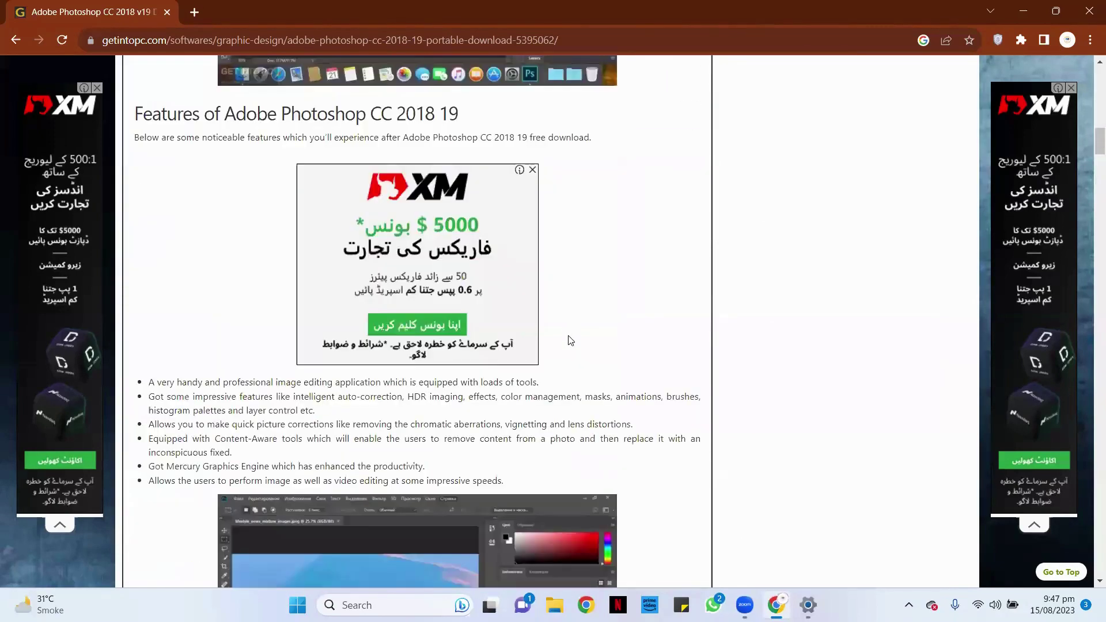
{"action": "scroll", "coordinate": [562, 319], "scroll_direction": "down", "scroll_amount": 6}
{"action": "scroll", "coordinate": [574, 336], "scroll_direction": "down", "scroll_amount": 5}
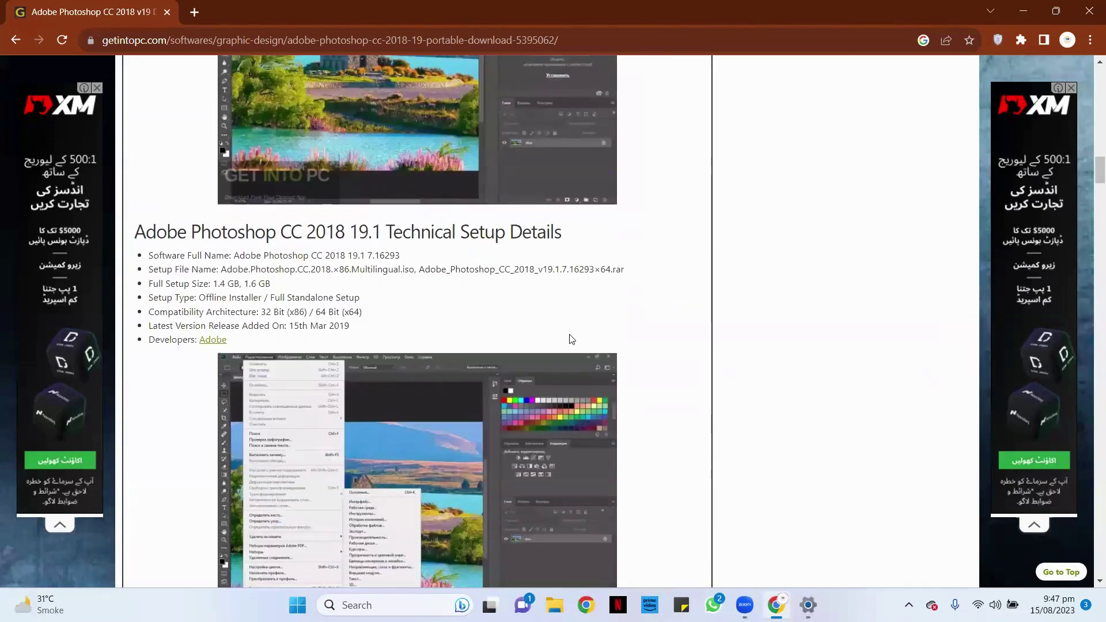
{"action": "scroll", "coordinate": [572, 338], "scroll_direction": "down", "scroll_amount": 4}
Step: Start downloading the 1.5 GB Photoshop CC 2018 v19.1.7 x64 .rar file
{"action": "scroll", "coordinate": [406, 216], "scroll_direction": "down", "scroll_amount": 3}
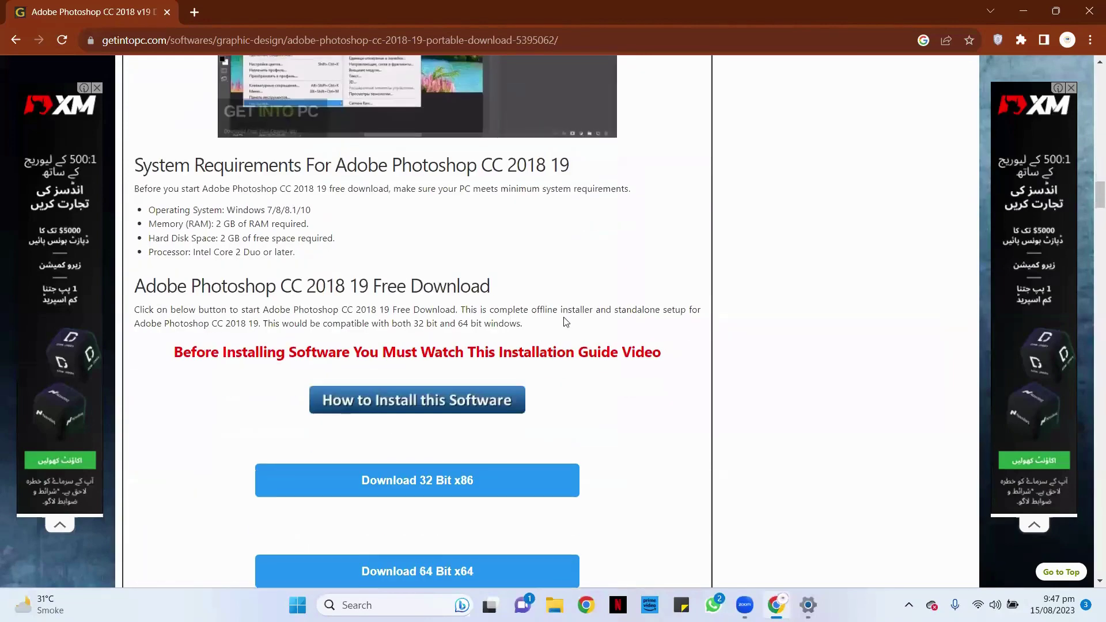
{"action": "scroll", "coordinate": [473, 252], "scroll_direction": "down", "scroll_amount": 1}
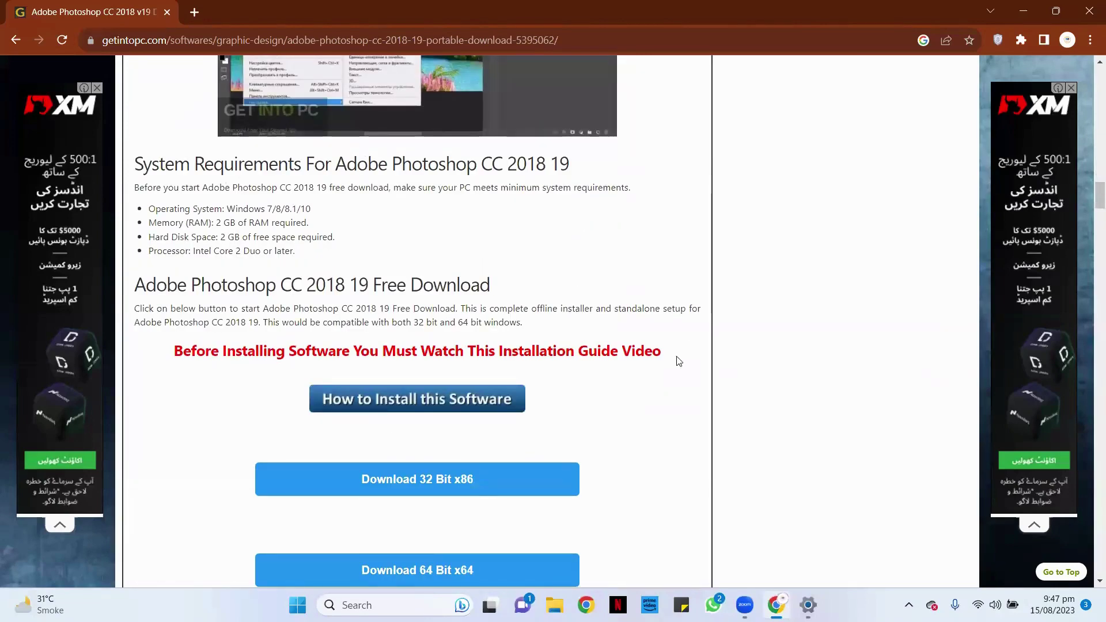
{"action": "scroll", "coordinate": [616, 305], "scroll_direction": "down", "scroll_amount": 2}
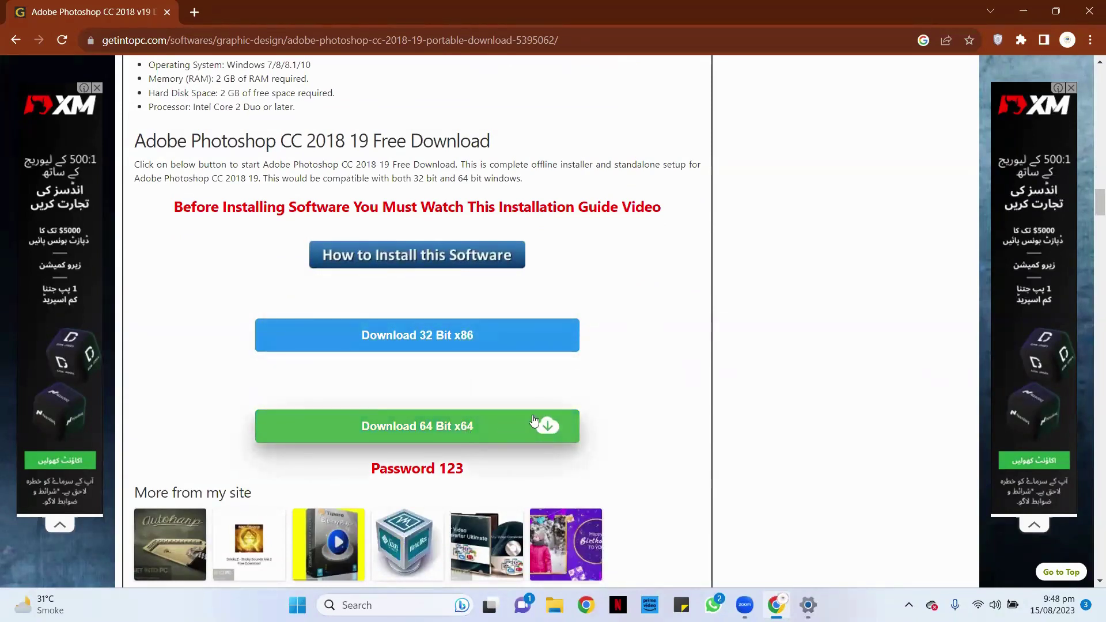
{"action": "scroll", "coordinate": [527, 415], "scroll_direction": "down", "scroll_amount": 1}
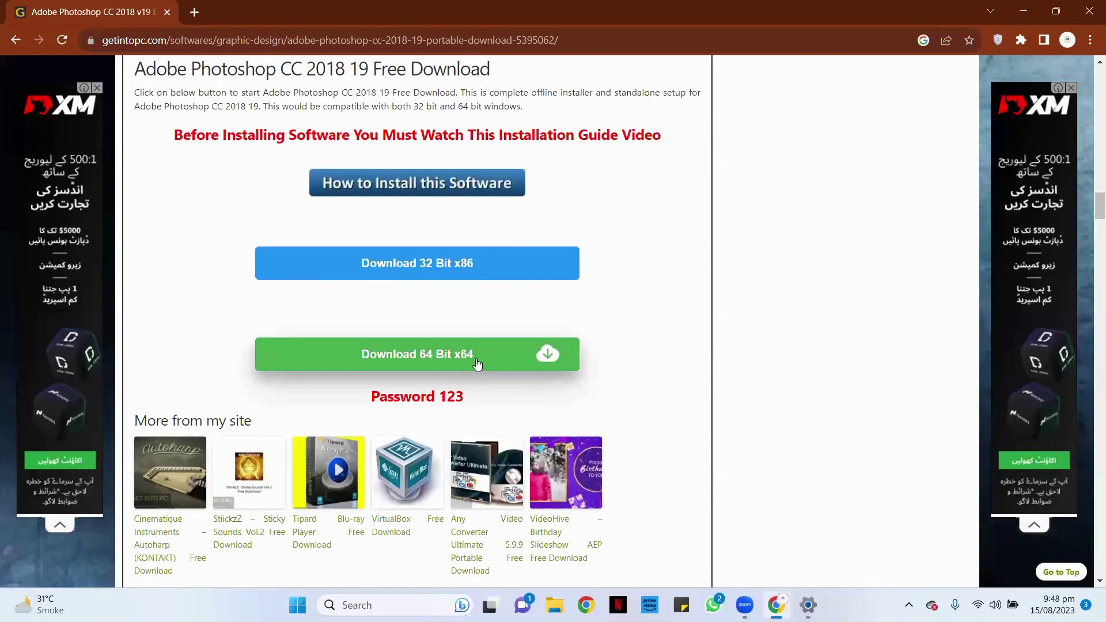
{"action": "mouse_move", "coordinate": [507, 426]}
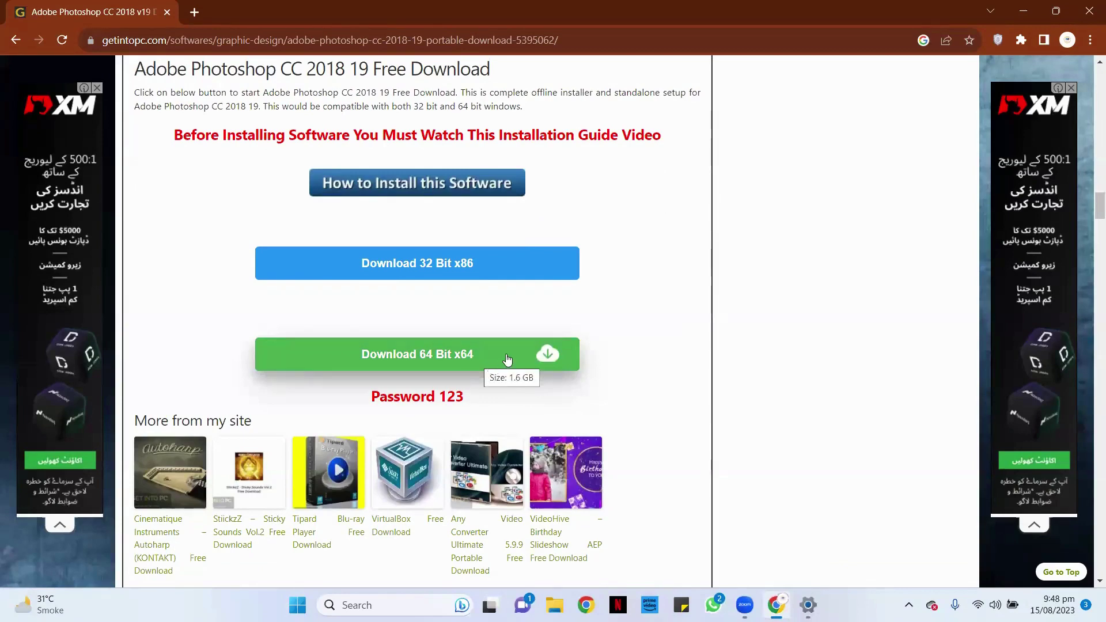
{"action": "left_click", "coordinate": [507, 357]}
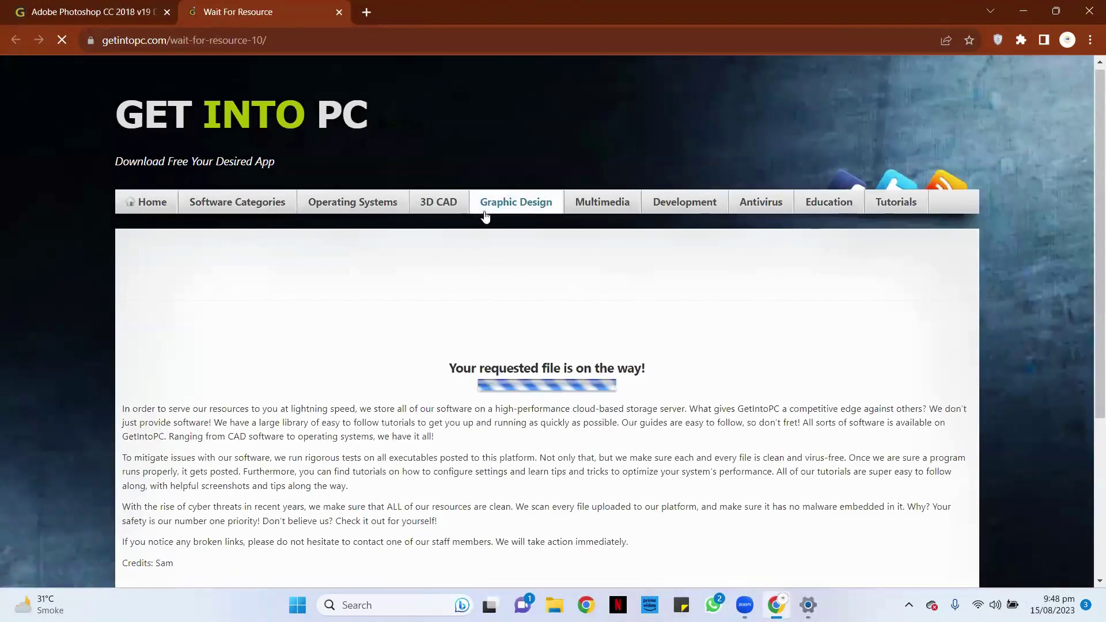
{"action": "scroll", "coordinate": [485, 217], "scroll_direction": "down", "scroll_amount": 4}
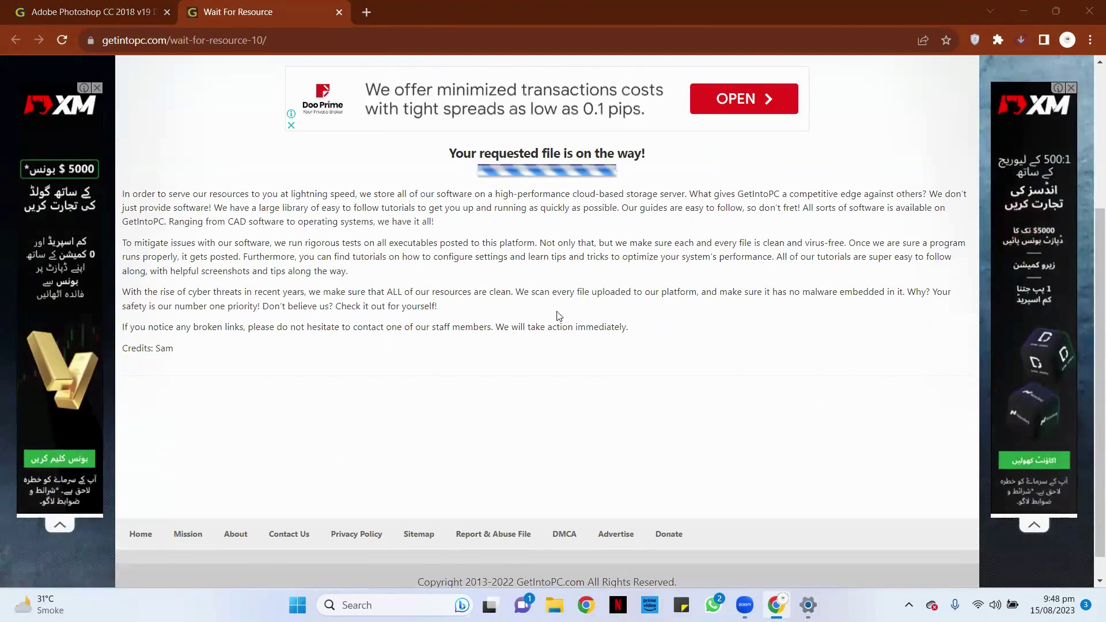
Step: Check the download's progress, minimize Chrome, and close the Settings window
{"action": "left_click", "coordinate": [1021, 39]}
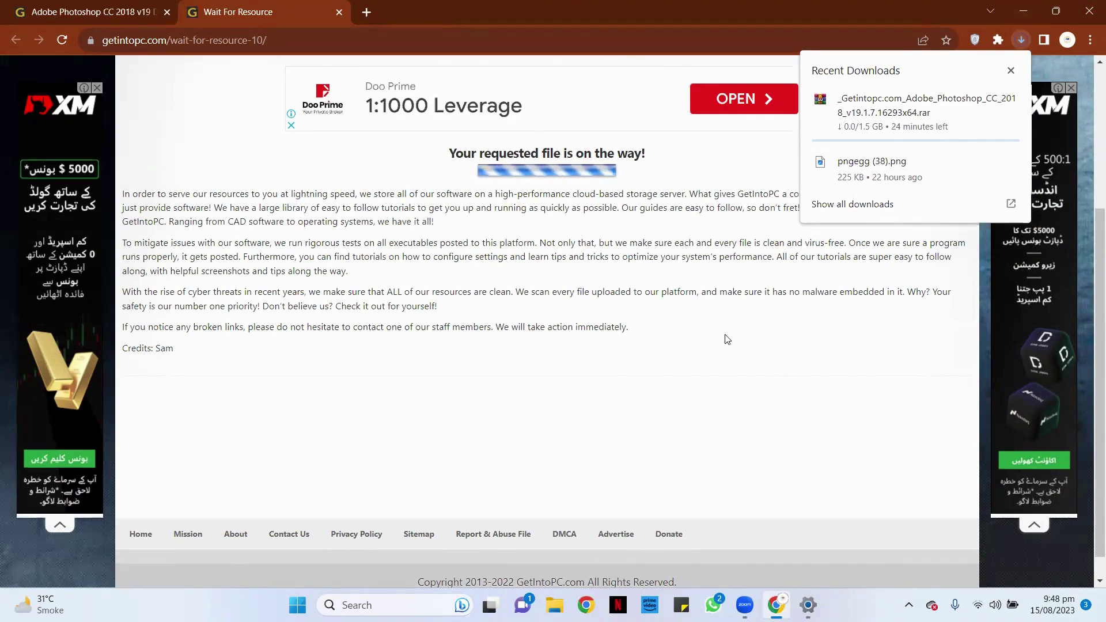
{"action": "left_click", "coordinate": [1023, 11]}
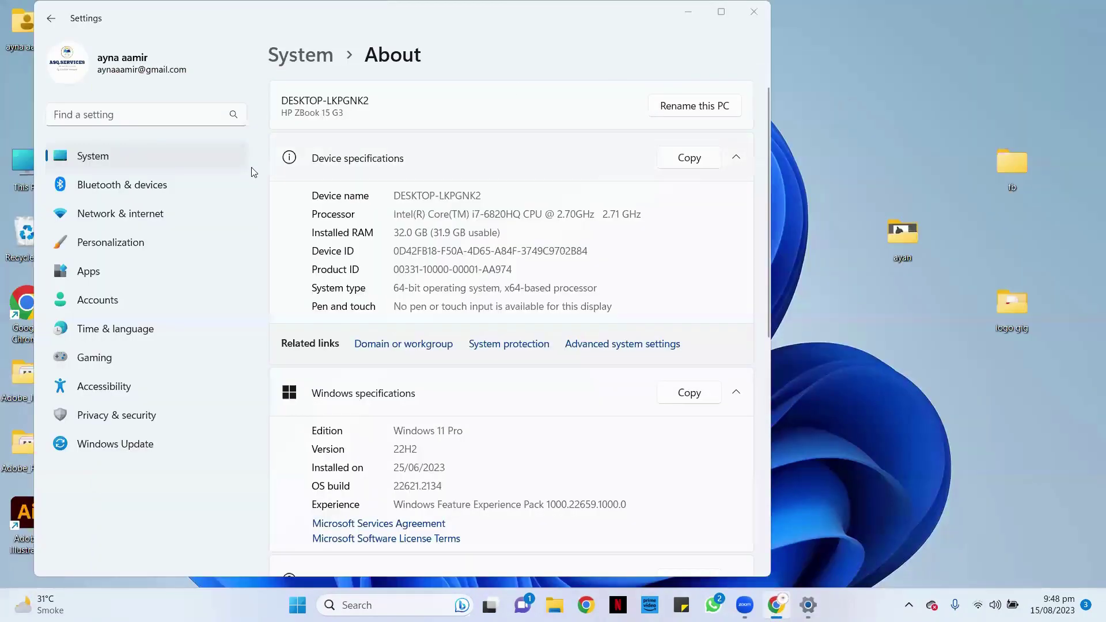
{"action": "key", "text": "alt+Tab"}
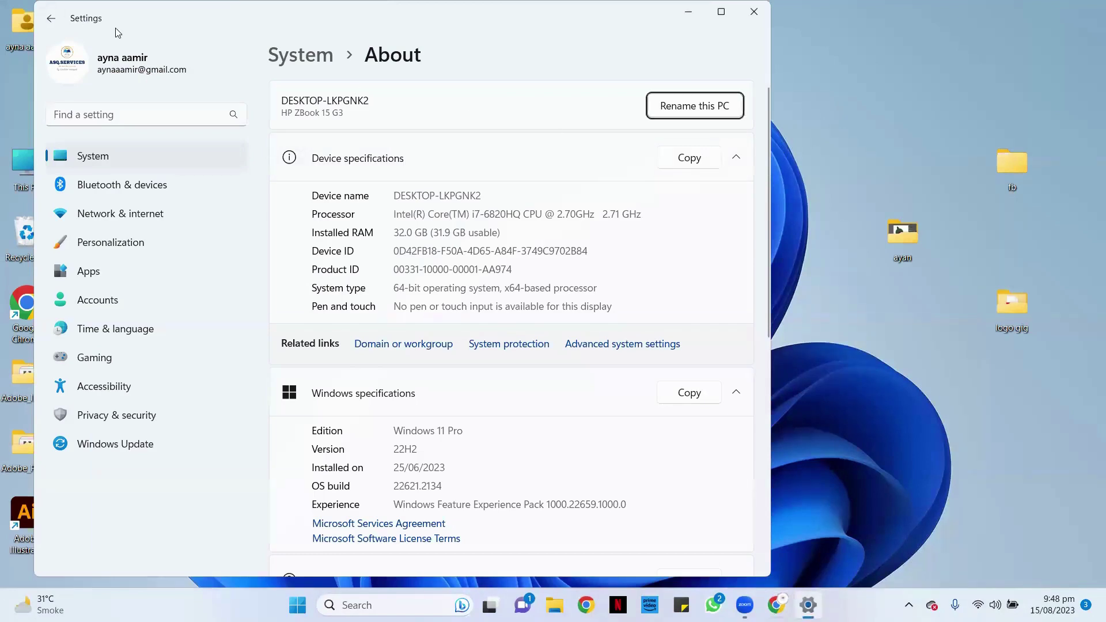
{"action": "left_click_drag", "start_coordinate": [117, 32], "coordinate": [322, 217]}
{"action": "key", "text": "alt+F4"}
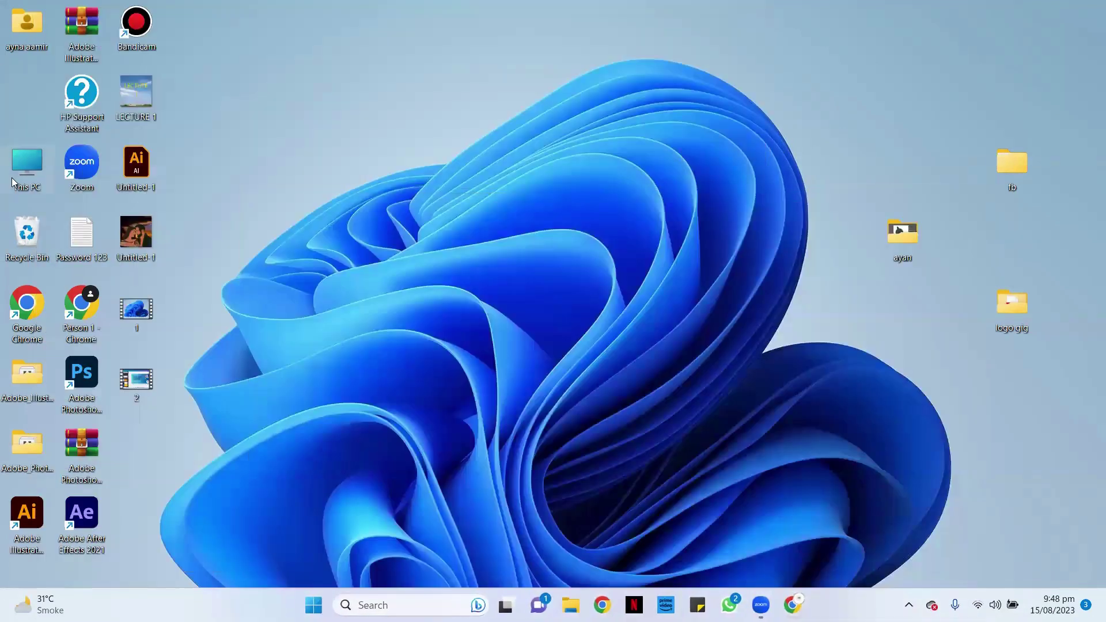
Step: Open the Downloads folder from This PC and search it for 'photo'
{"action": "double_click", "coordinate": [12, 180]}
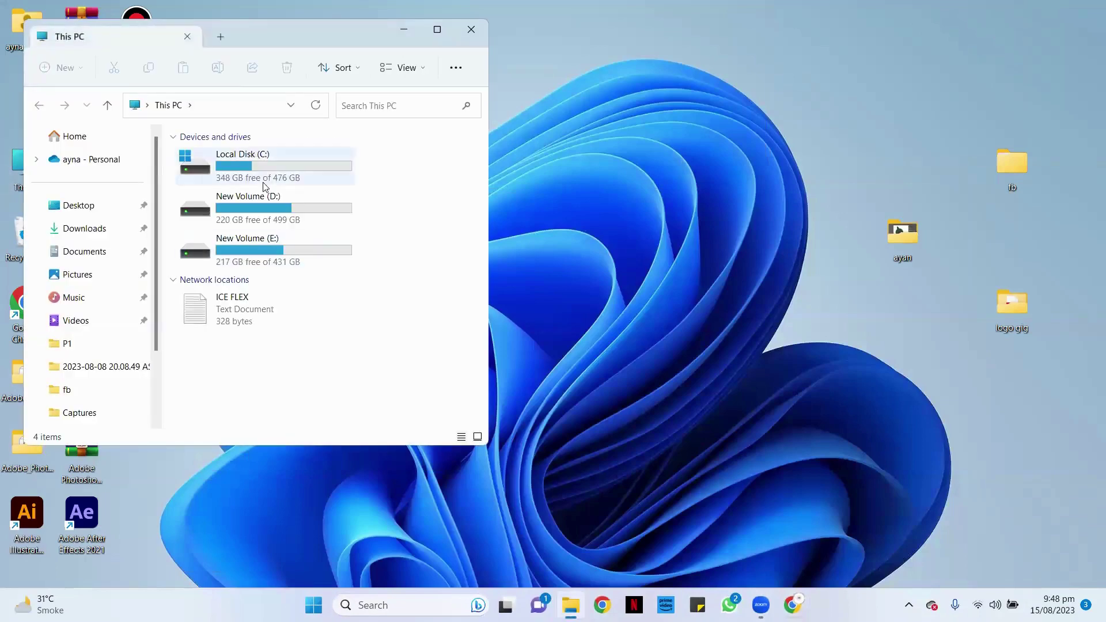
{"action": "left_click", "coordinate": [99, 227]}
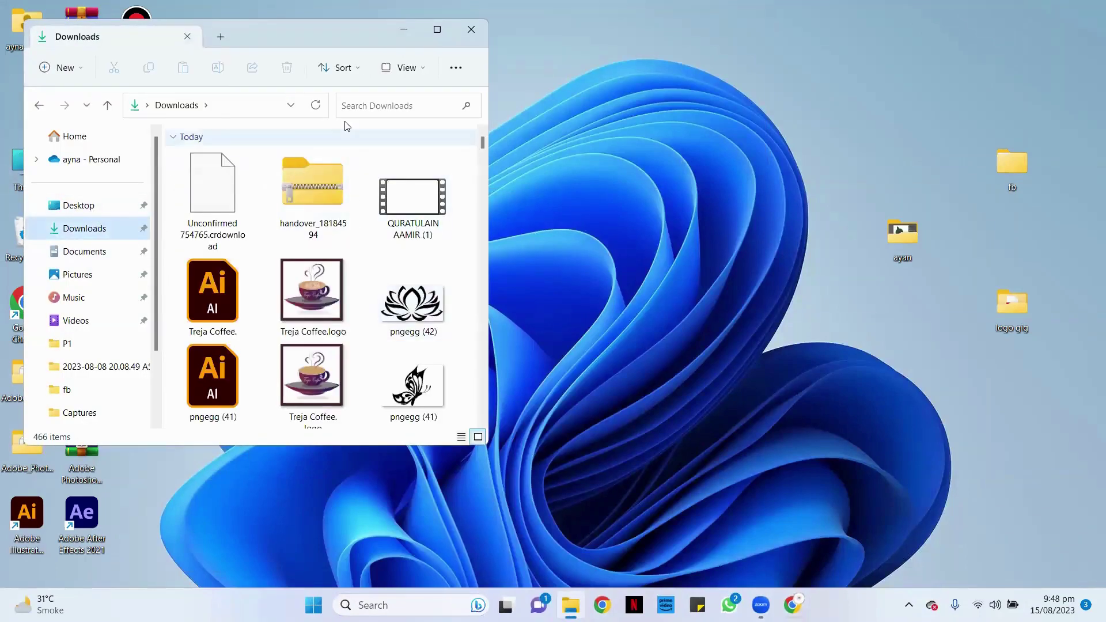
{"action": "left_click", "coordinate": [374, 105]}
{"action": "type", "text": "p"}
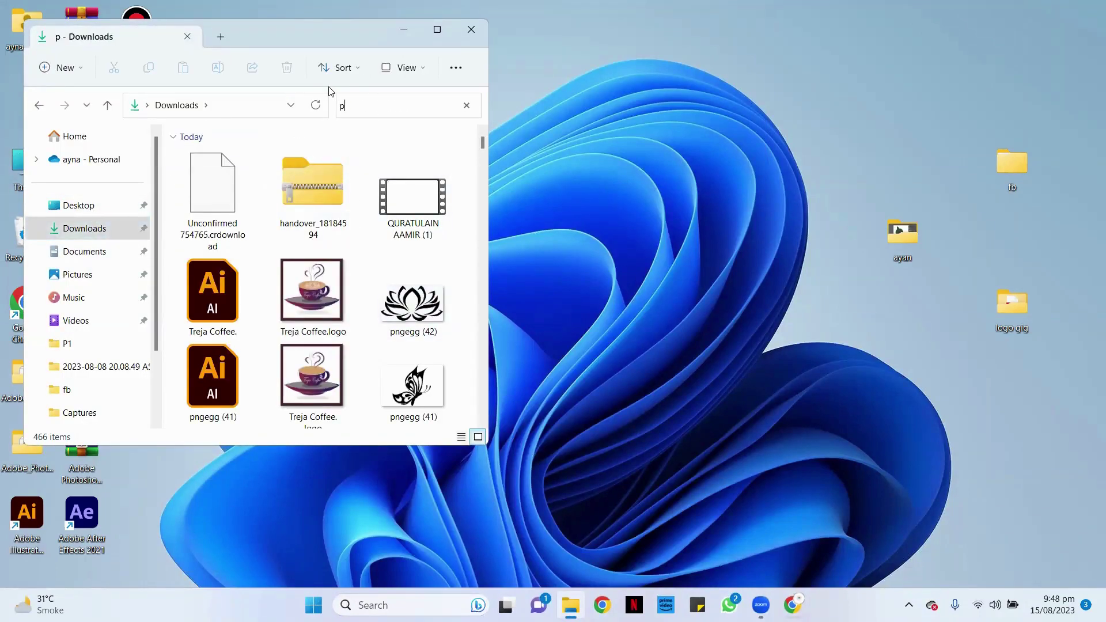
{"action": "type", "text": "hoto"}
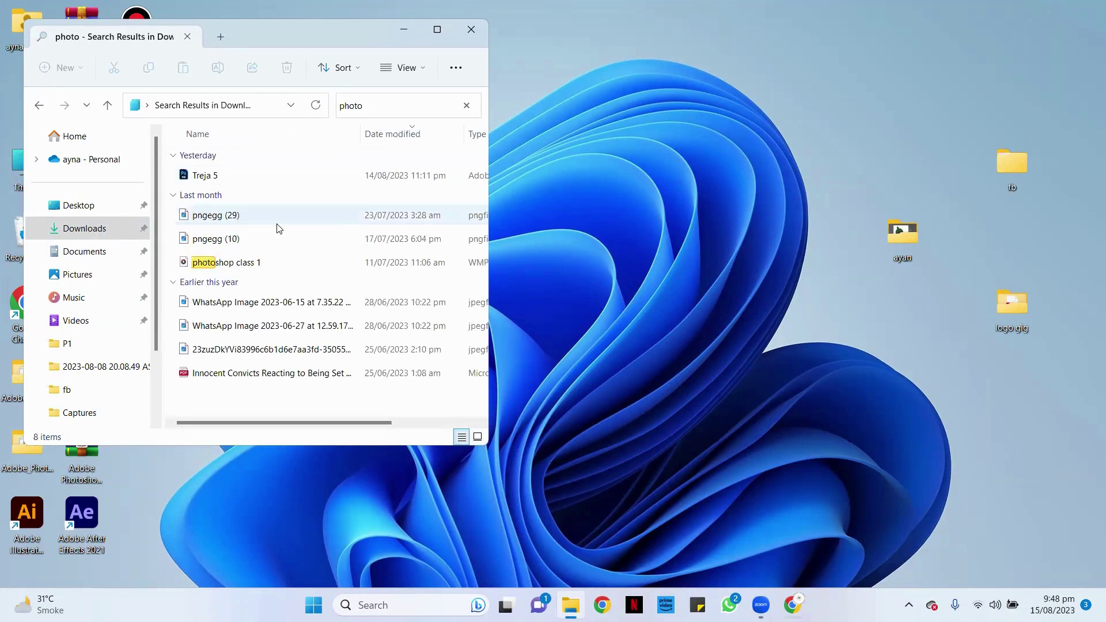
{"action": "scroll", "coordinate": [278, 227], "scroll_direction": "right", "scroll_amount": 1}
{"action": "scroll", "coordinate": [284, 234], "scroll_direction": "left", "scroll_amount": 1}
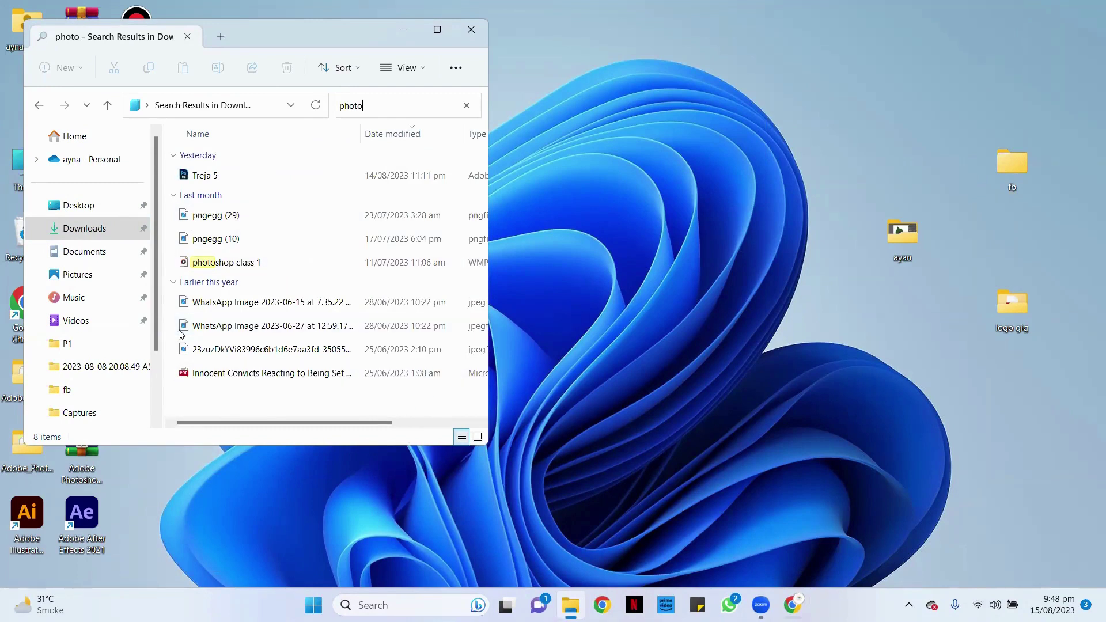
Step: Change the search to 'ge', select the Getintopc Office 2010 archive, and return to Chrome's download page
{"action": "double_click", "coordinate": [368, 105]}
{"action": "type", "text": "get"}
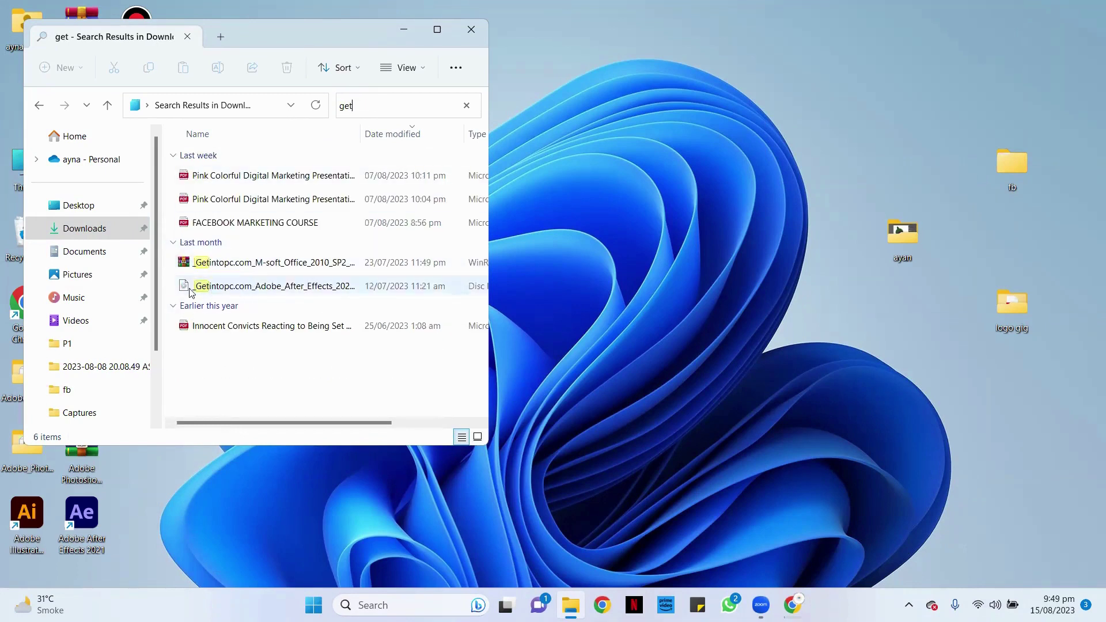
{"action": "left_click", "coordinate": [204, 265]}
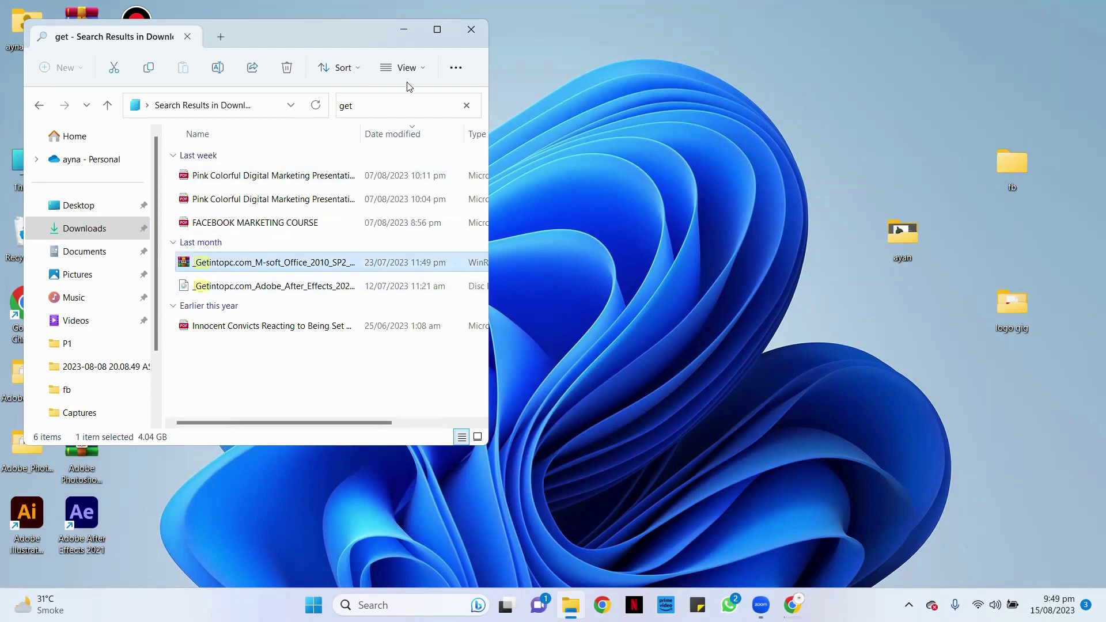
{"action": "left_click", "coordinate": [551, 167]}
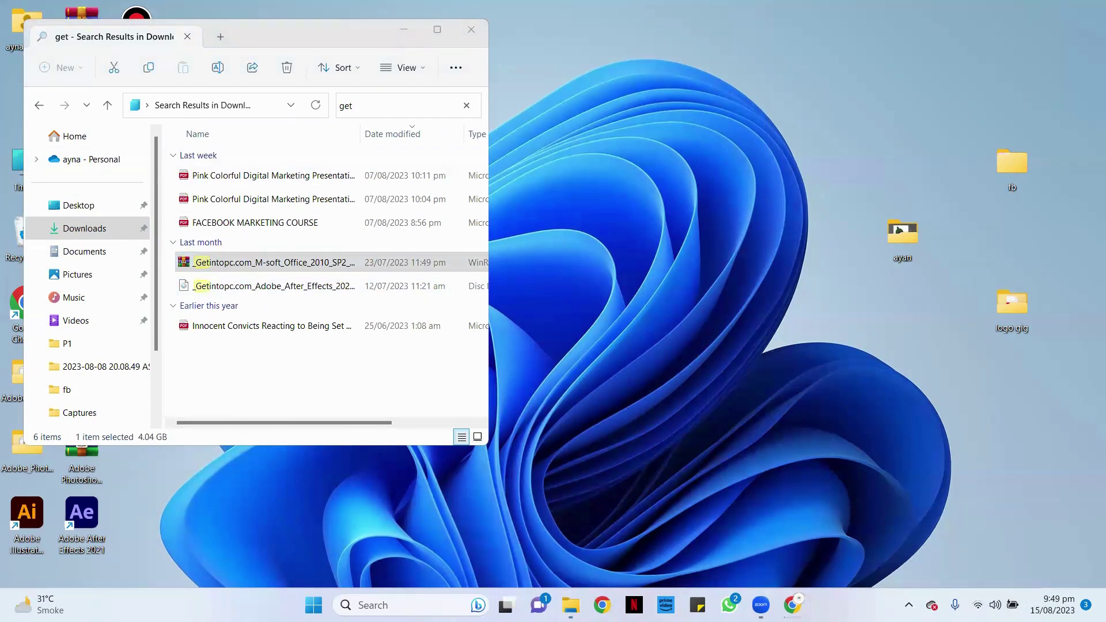
{"action": "left_click", "coordinate": [792, 601]}
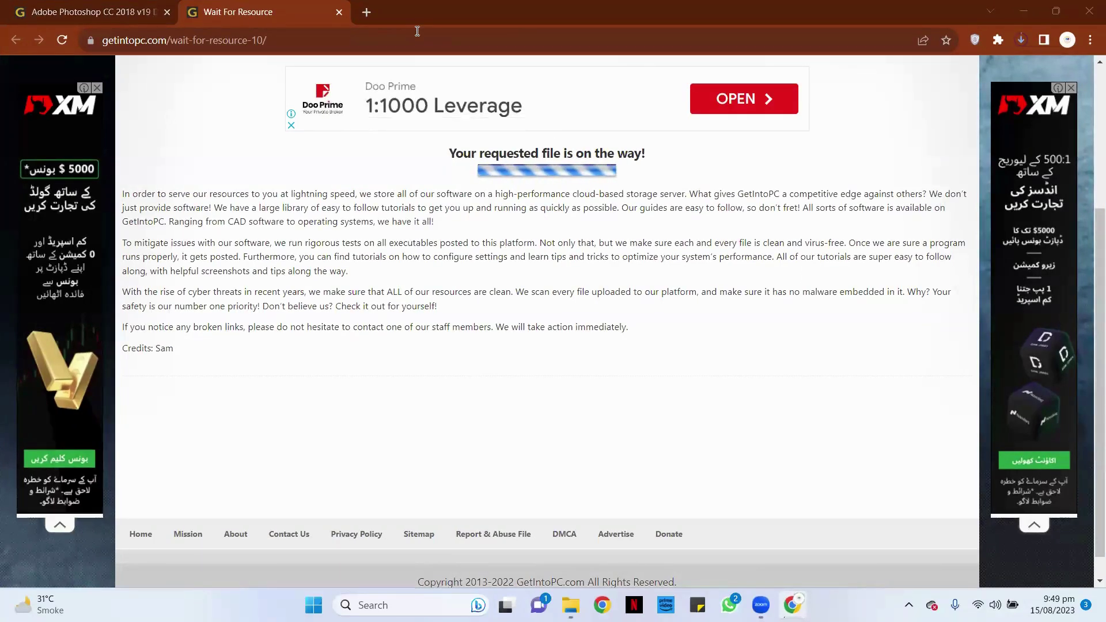
Step: Google 'winrar' in a new tab and open the official win-rar.com result
{"action": "left_click", "coordinate": [367, 11]}
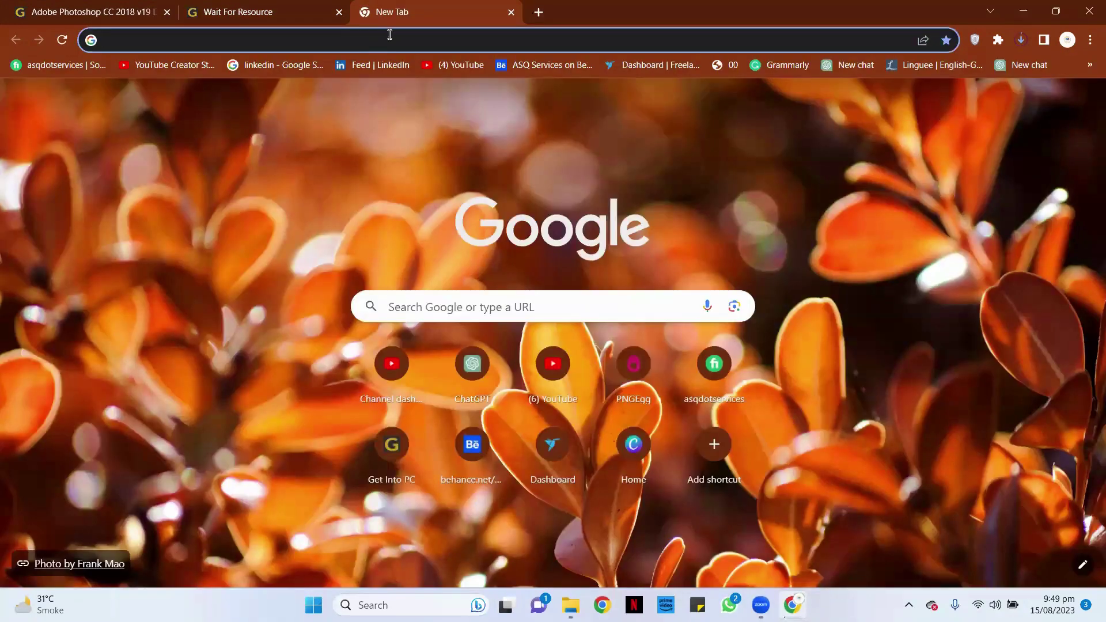
{"action": "type", "text": "win"}
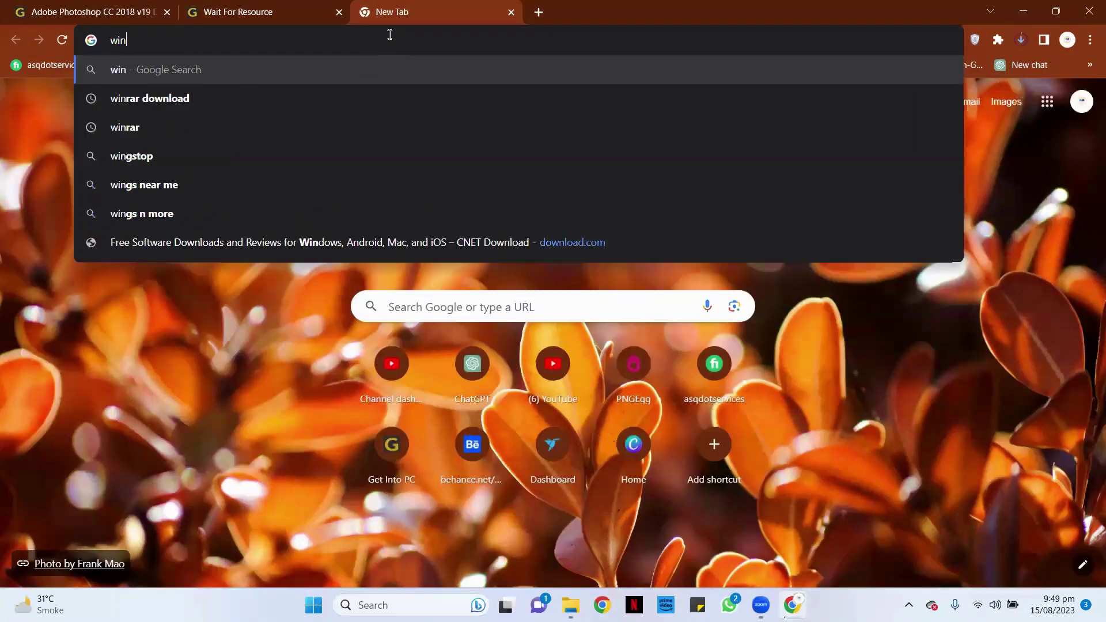
{"action": "type", "text": "rar"}
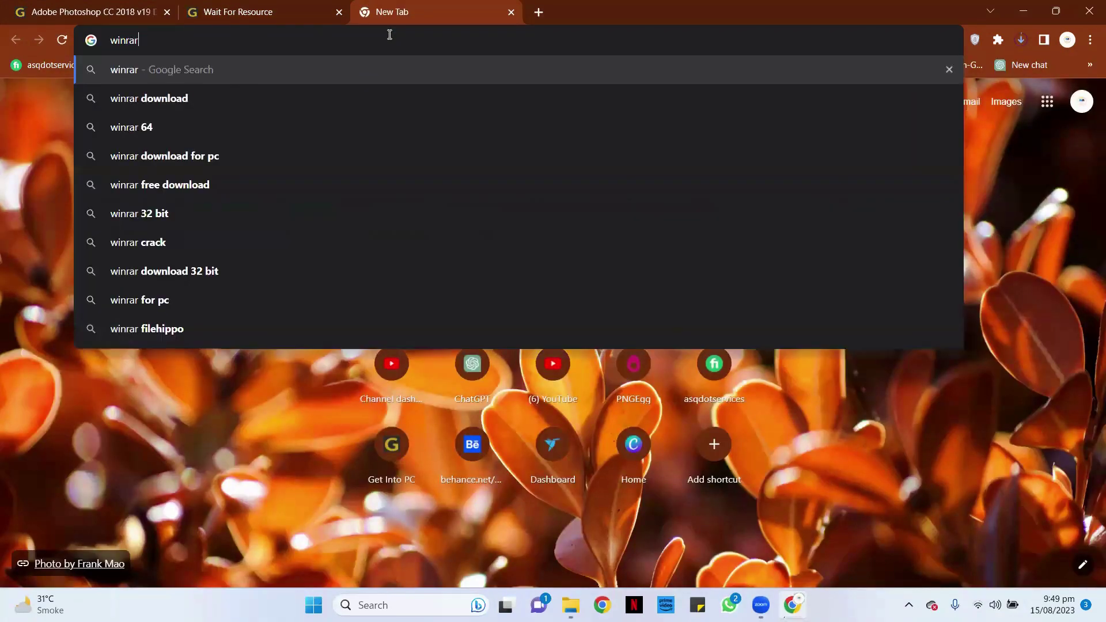
{"action": "key", "text": "Return"}
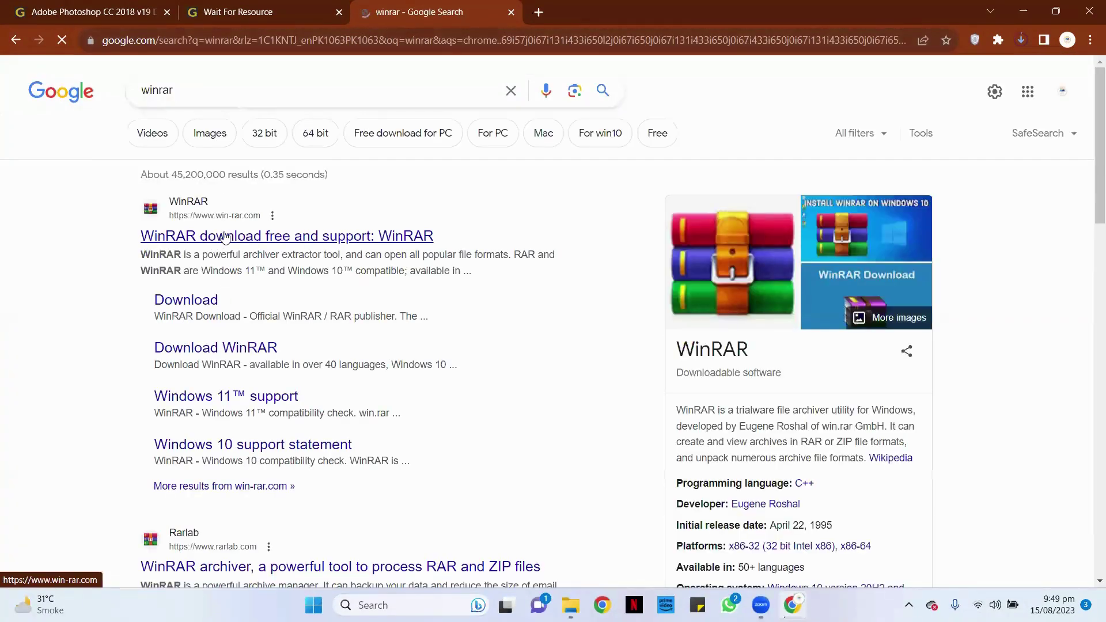
{"action": "left_click", "coordinate": [280, 241]}
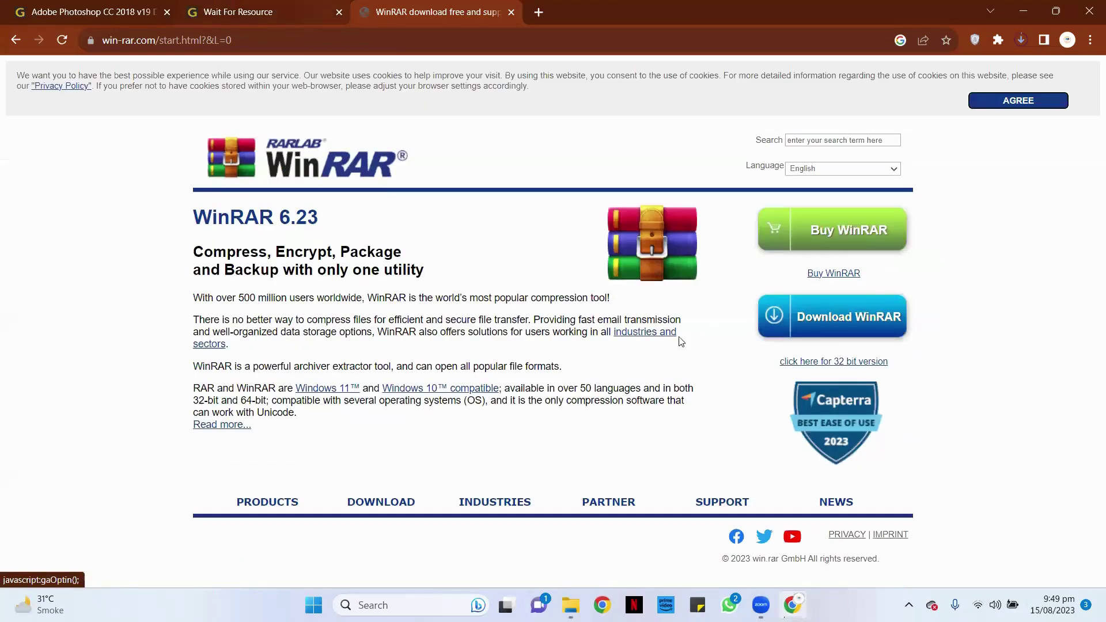
Step: Search 'winrar free download', review the 6.23 version list, then bring File Explorer back in front
{"action": "left_click", "coordinate": [16, 40]}
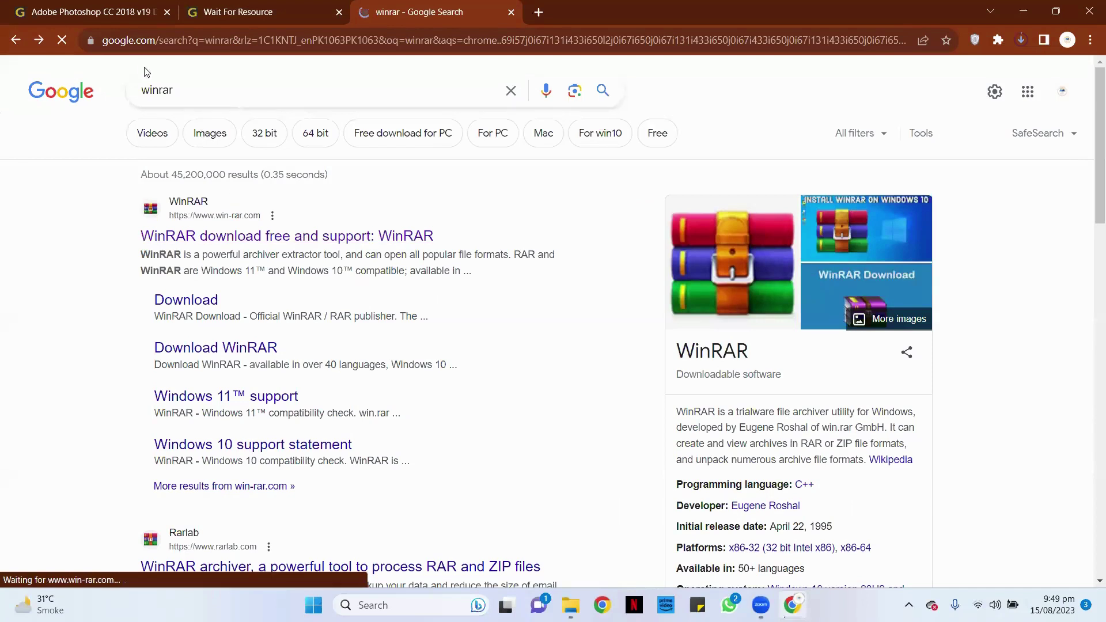
{"action": "left_click", "coordinate": [167, 84]}
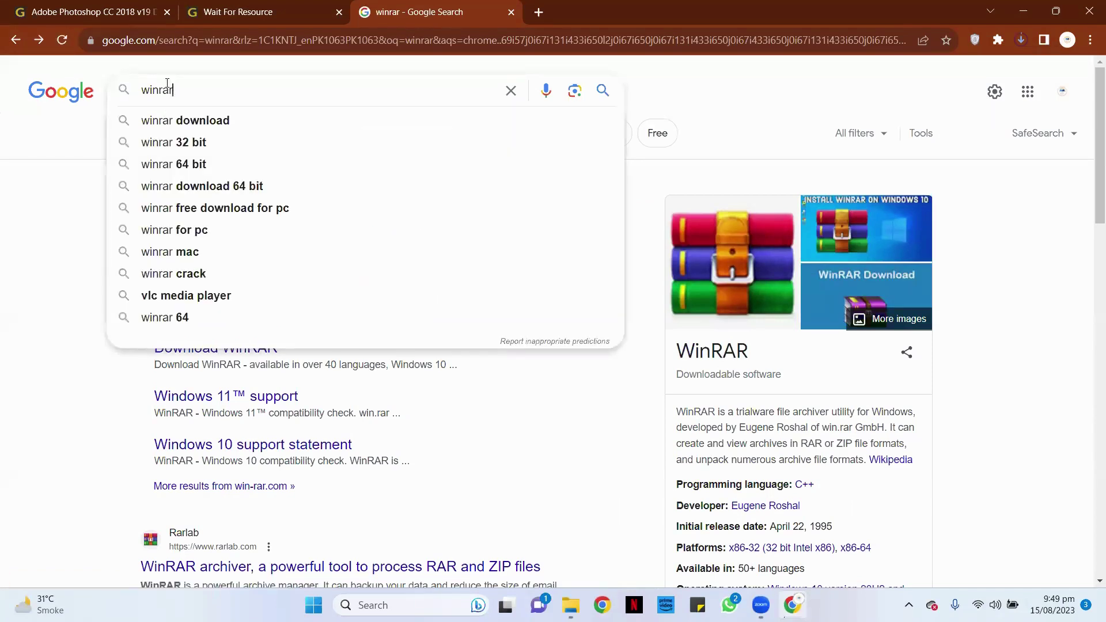
{"action": "type", "text": "free"}
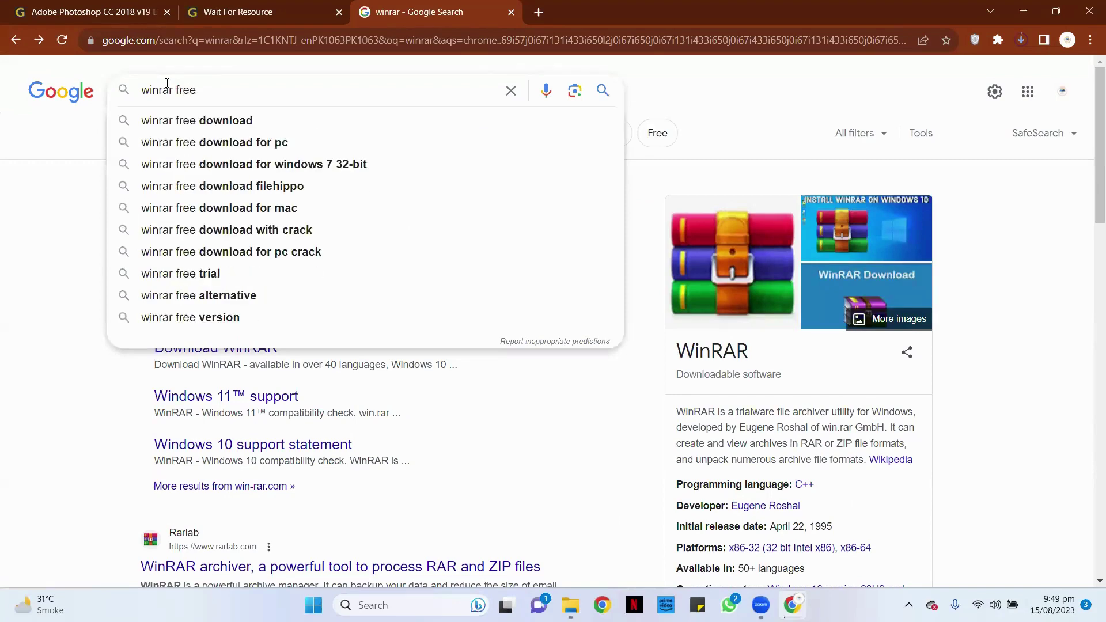
{"action": "left_click", "coordinate": [172, 124]}
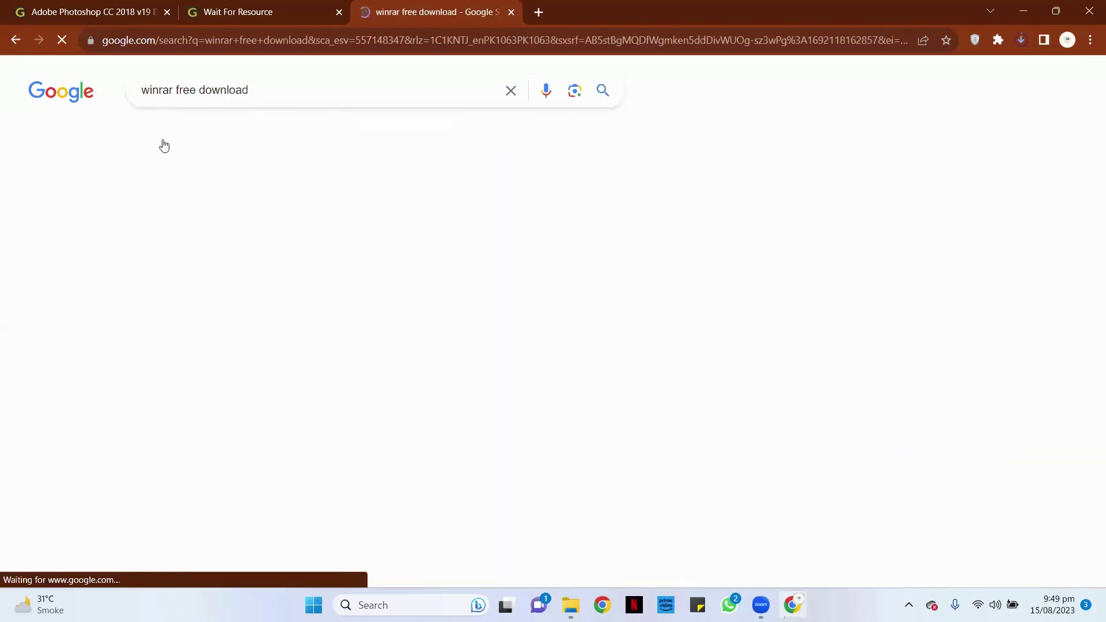
{"action": "scroll", "coordinate": [434, 277], "scroll_direction": "down", "scroll_amount": 1}
{"action": "scroll", "coordinate": [526, 299], "scroll_direction": "down", "scroll_amount": 3}
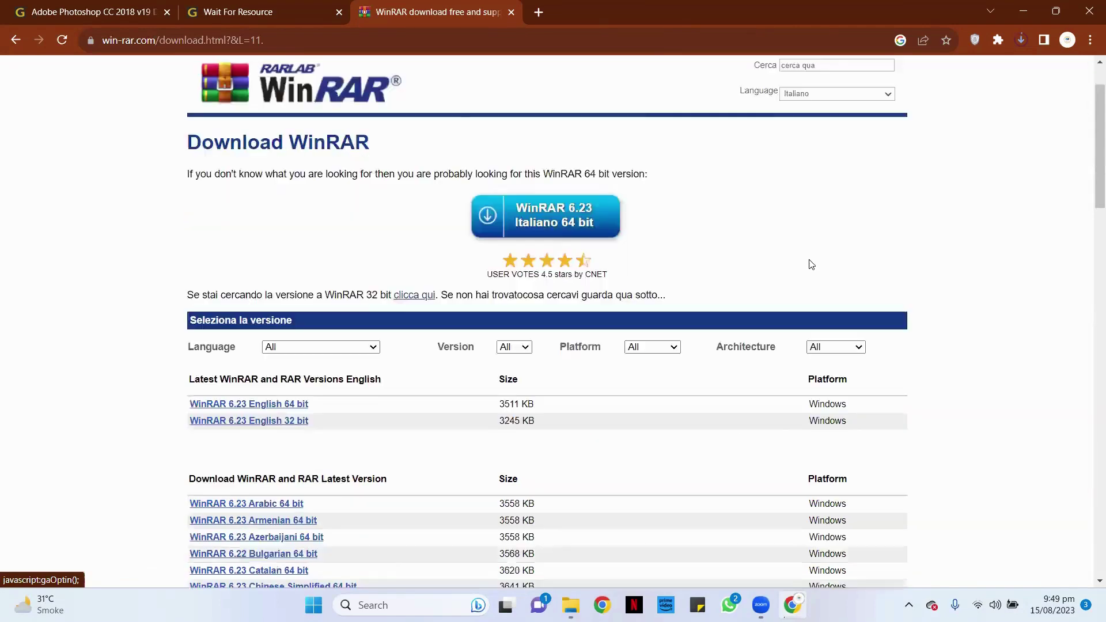
{"action": "scroll", "coordinate": [810, 263], "scroll_direction": "down", "scroll_amount": 5}
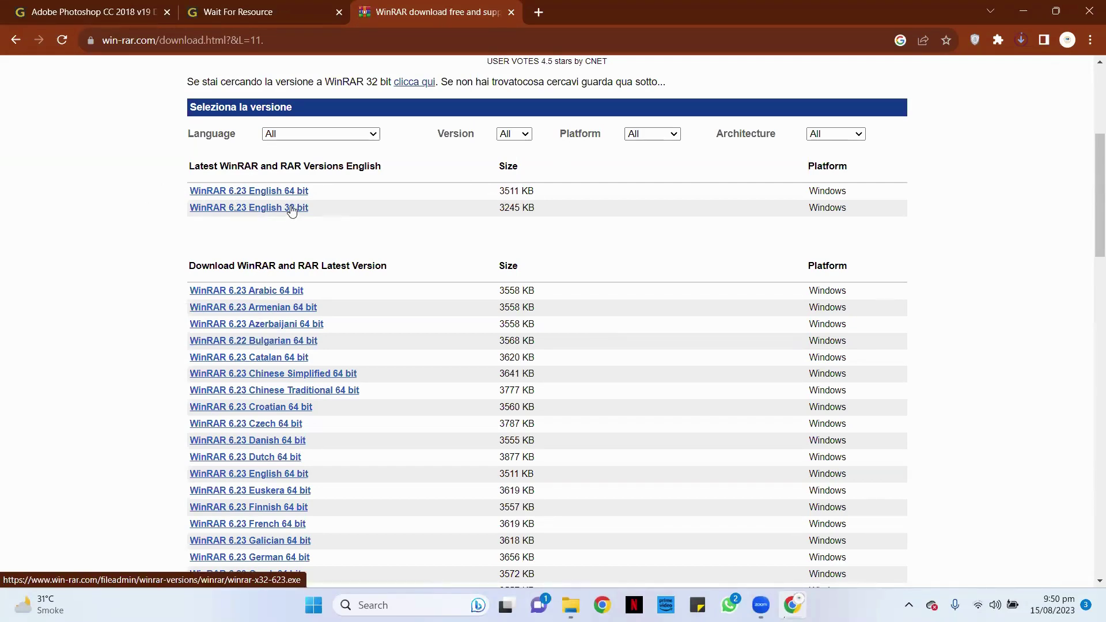
{"action": "scroll", "coordinate": [354, 223], "scroll_direction": "up", "scroll_amount": 5}
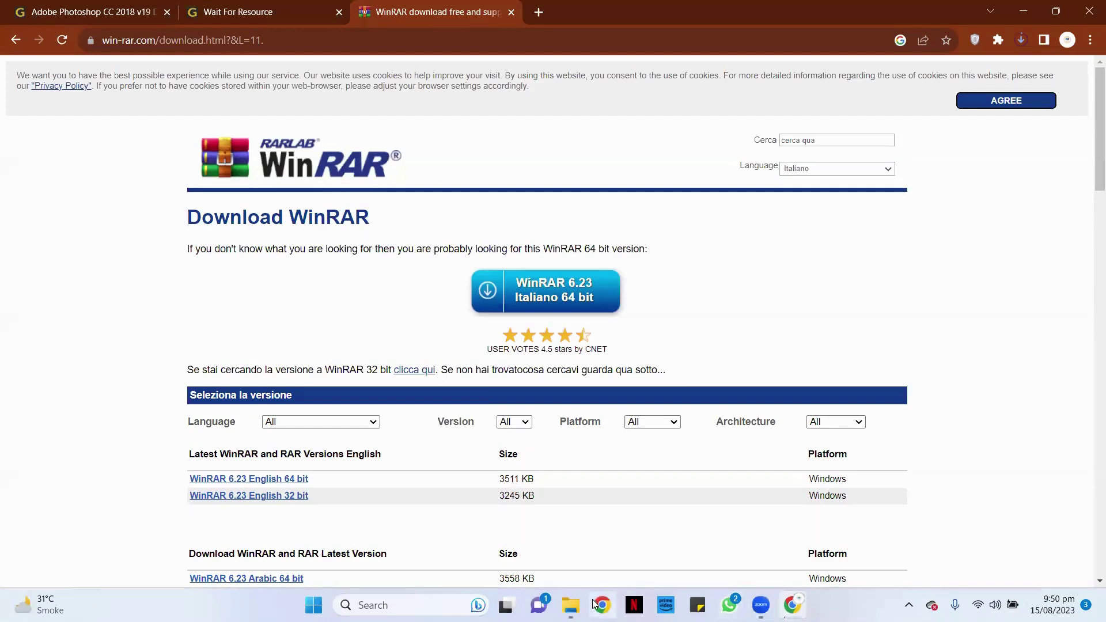
{"action": "left_click", "coordinate": [571, 605]}
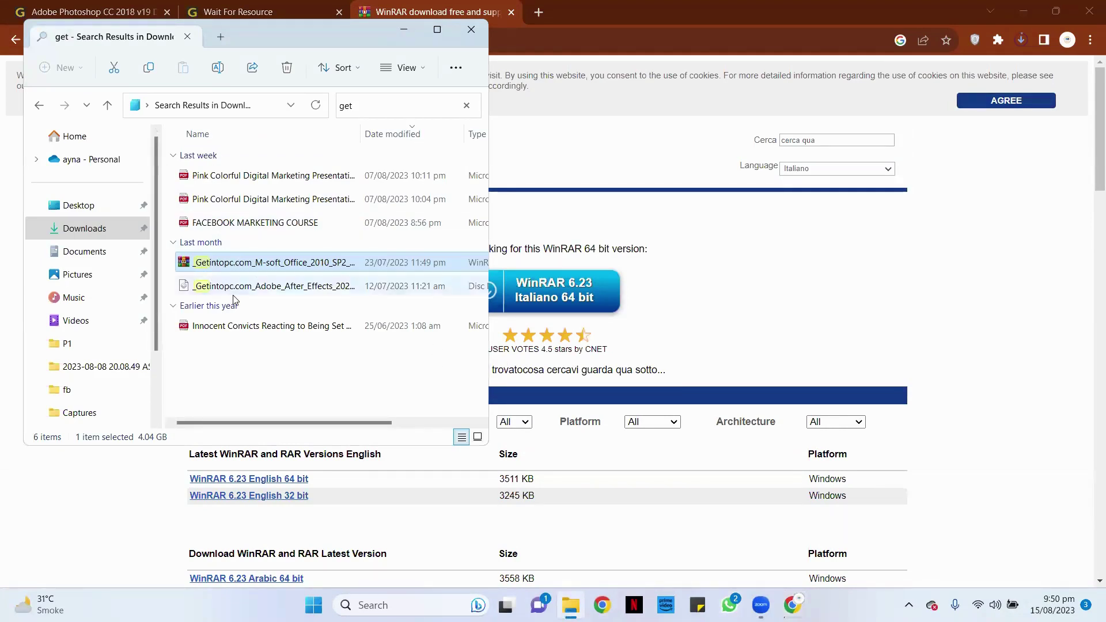
Step: Maximize the Explorer window and switch its view from extra large icons to tiles
{"action": "left_click", "coordinate": [437, 30]}
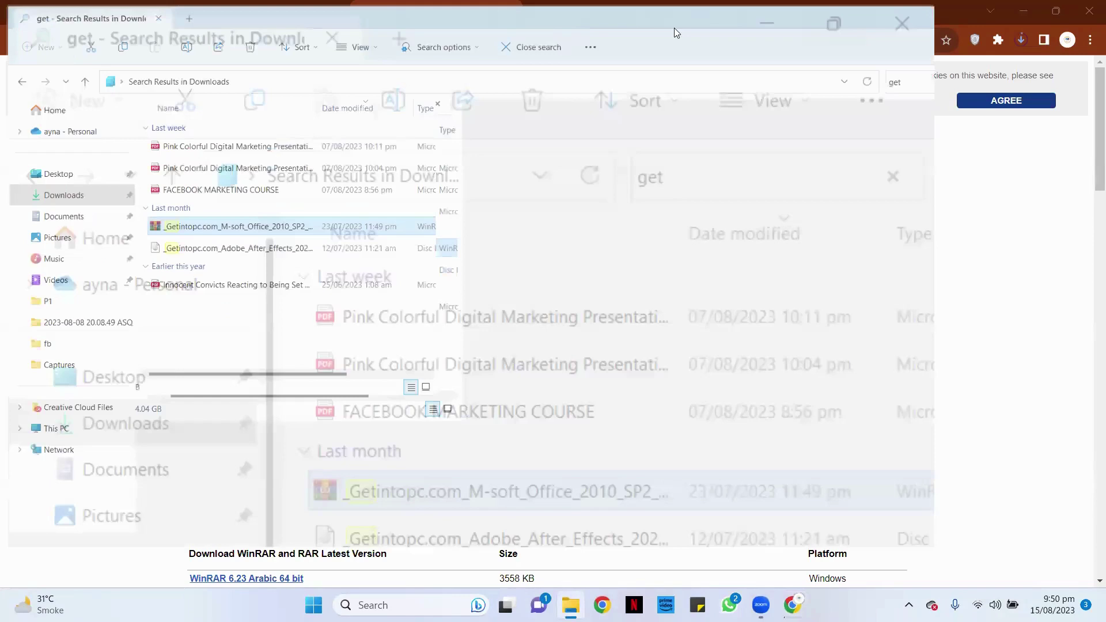
{"action": "key", "text": "ctrl+shift+1"}
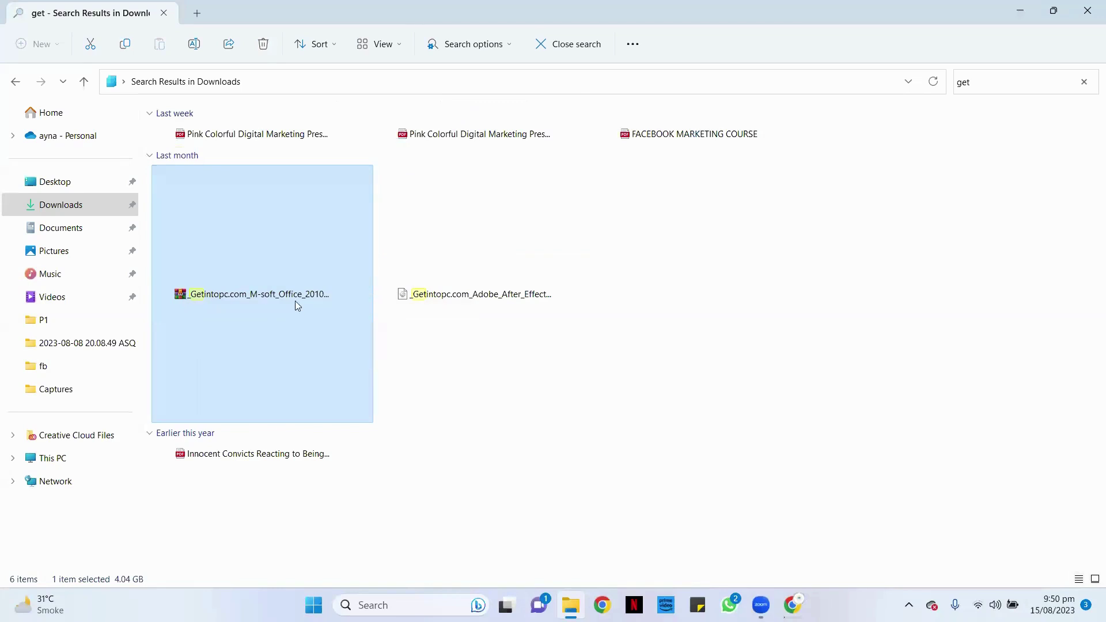
{"action": "key", "text": "ctrl+shift+7"}
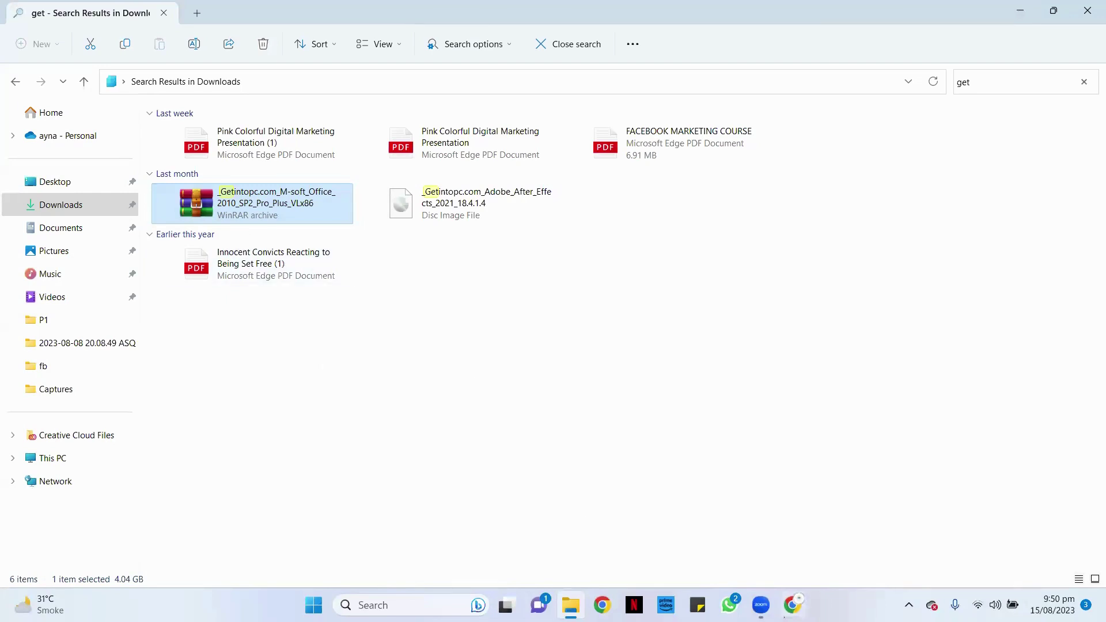
Step: Look up the archive password on Chrome's Photoshop CC 2018 tab, then return to File Explorer
{"action": "left_click", "coordinate": [793, 605]}
{"action": "left_click", "coordinate": [248, 7]}
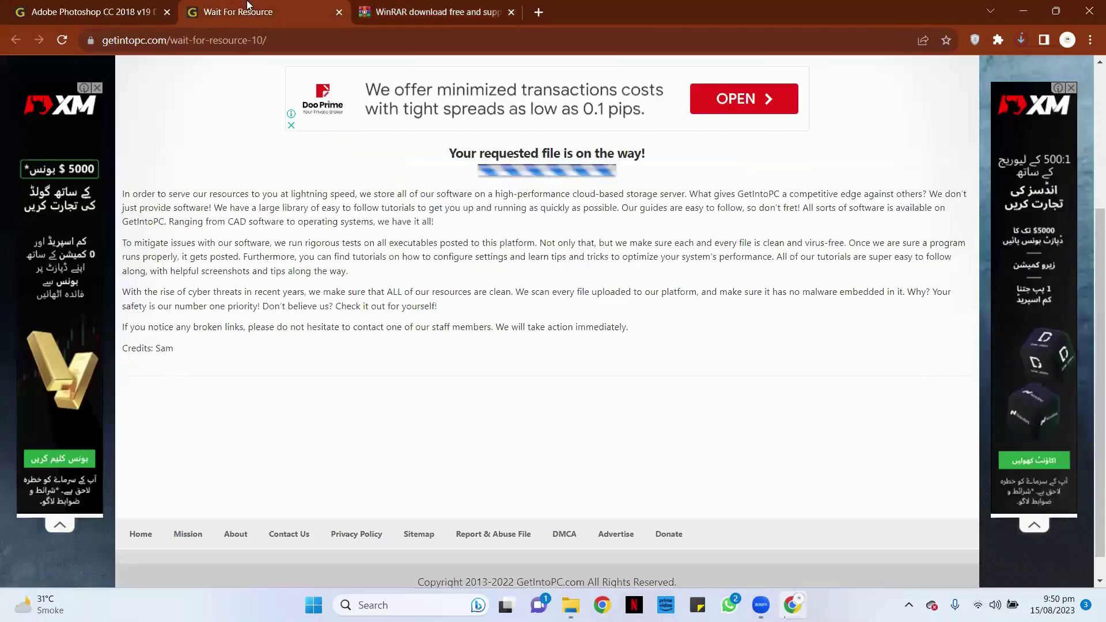
{"action": "left_click", "coordinate": [82, 6]}
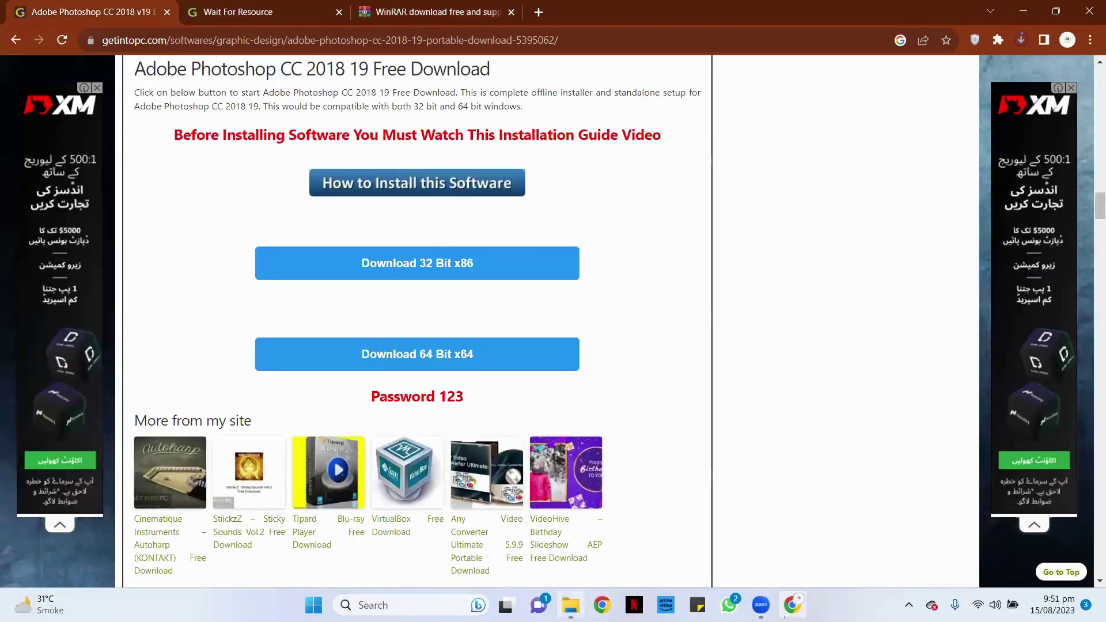
{"action": "left_click", "coordinate": [571, 605]}
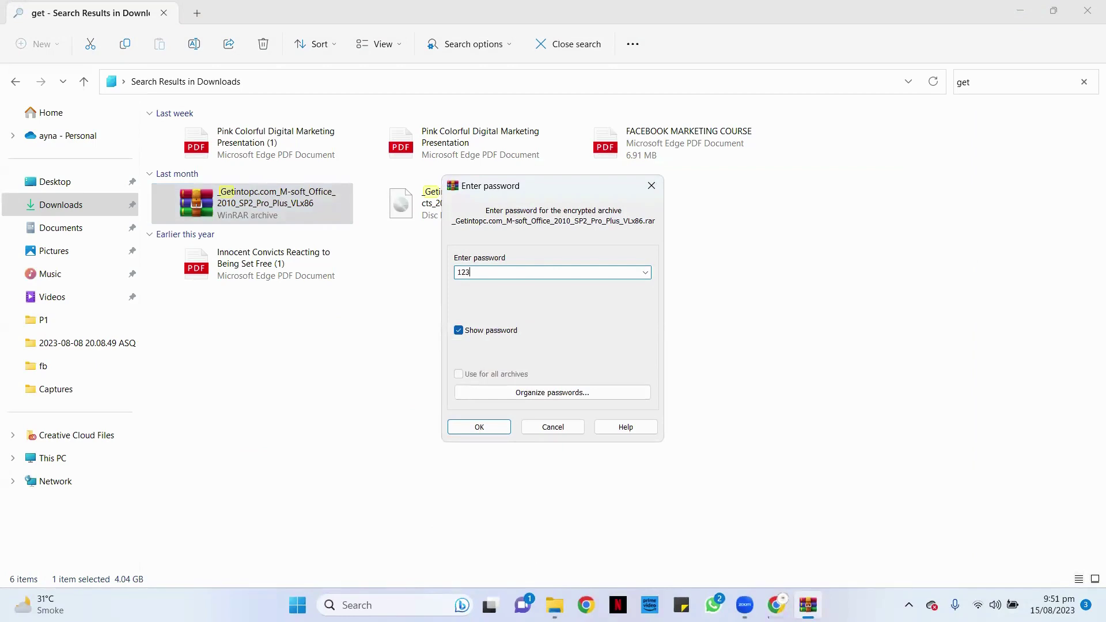
Step: Unlock the Office 2010 archive, open the Office14 da-DK installer, cancel its extraction, and close WinRAR
{"action": "left_click", "coordinate": [470, 428]}
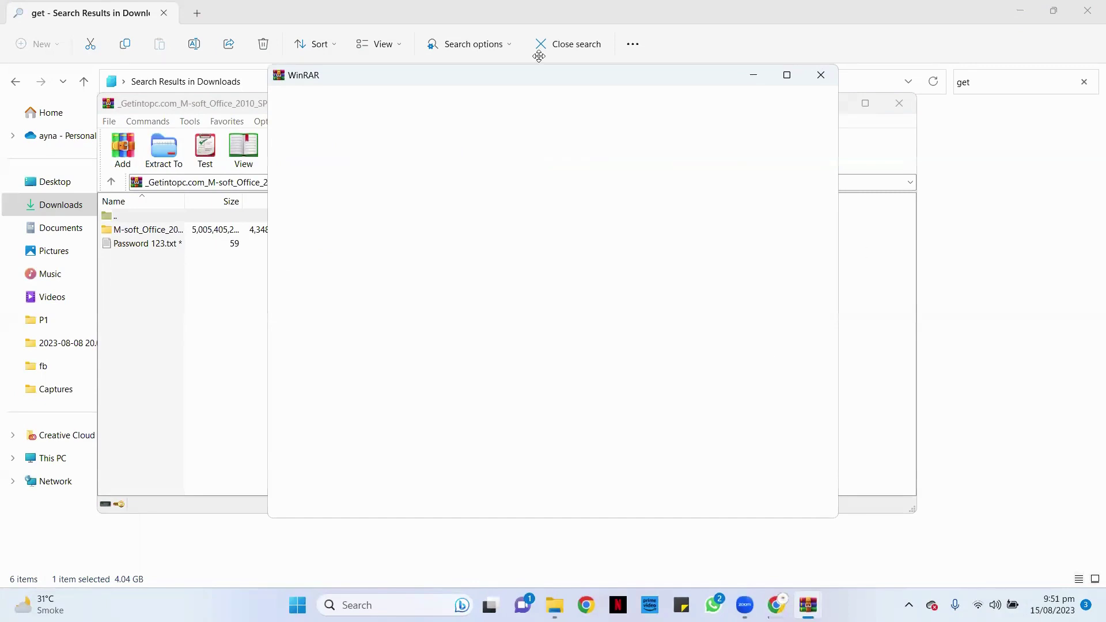
{"action": "left_click", "coordinate": [820, 76]}
{"action": "left_click", "coordinate": [153, 232]}
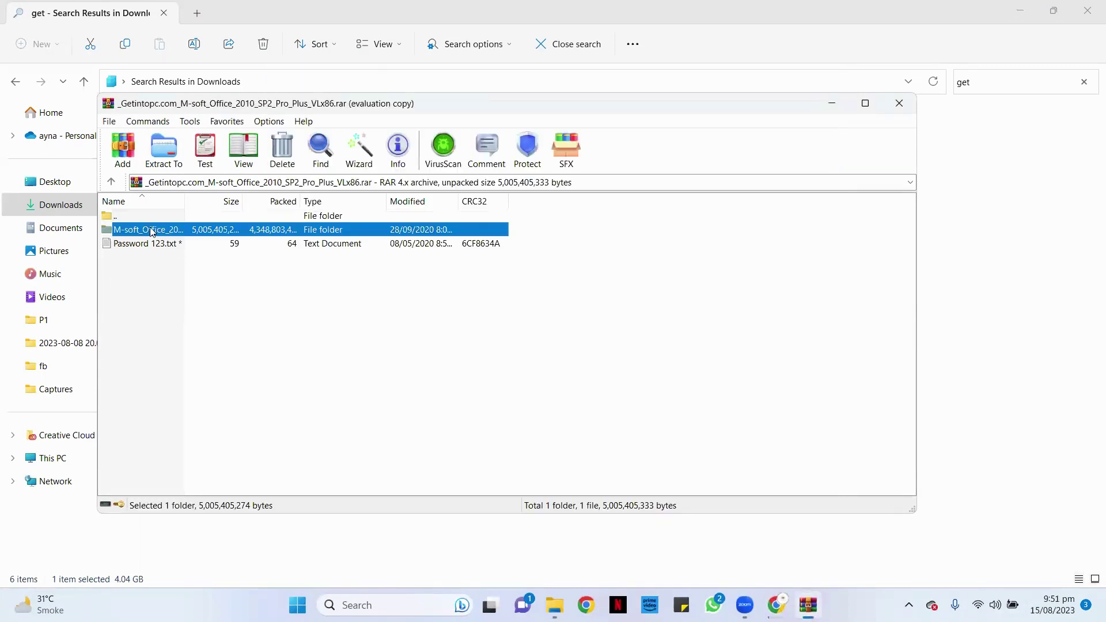
{"action": "double_click", "coordinate": [151, 230]}
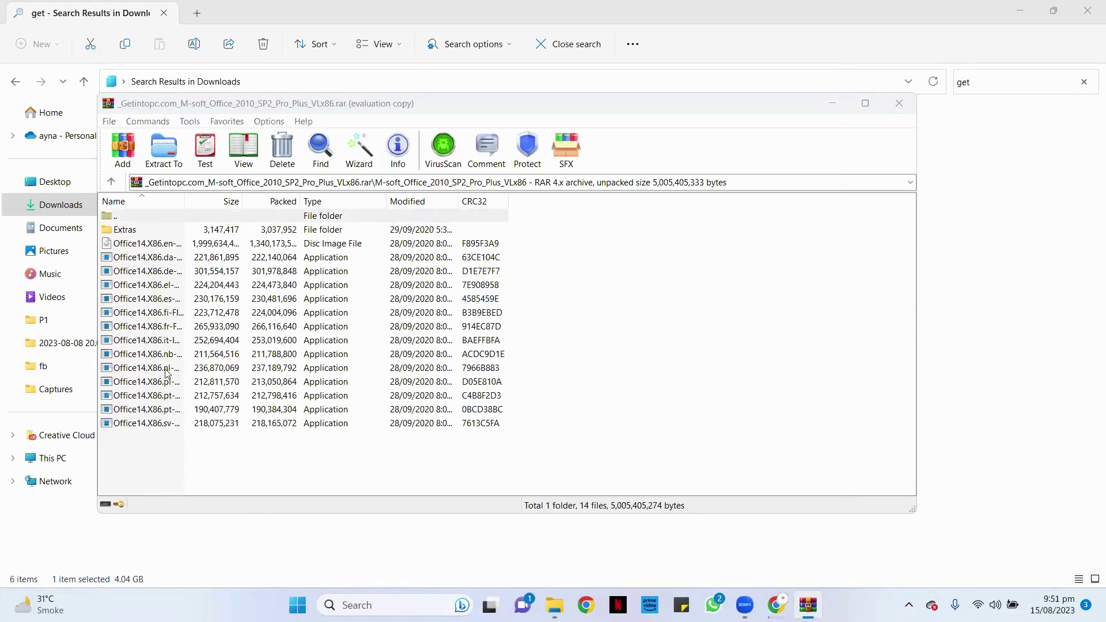
{"action": "double_click", "coordinate": [119, 262]}
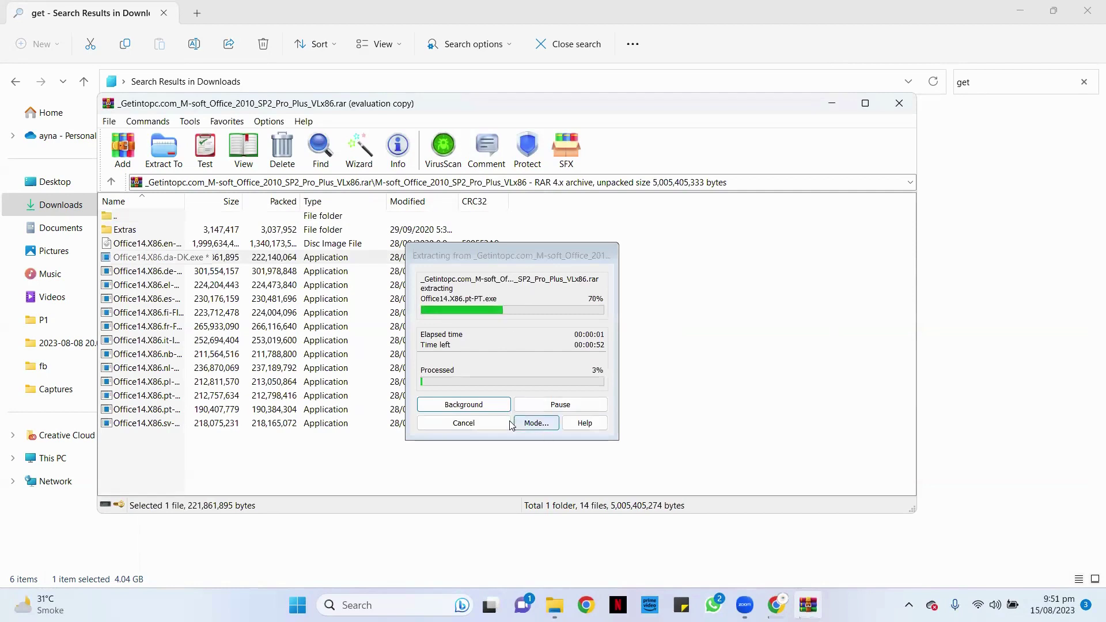
{"action": "left_click", "coordinate": [463, 423]}
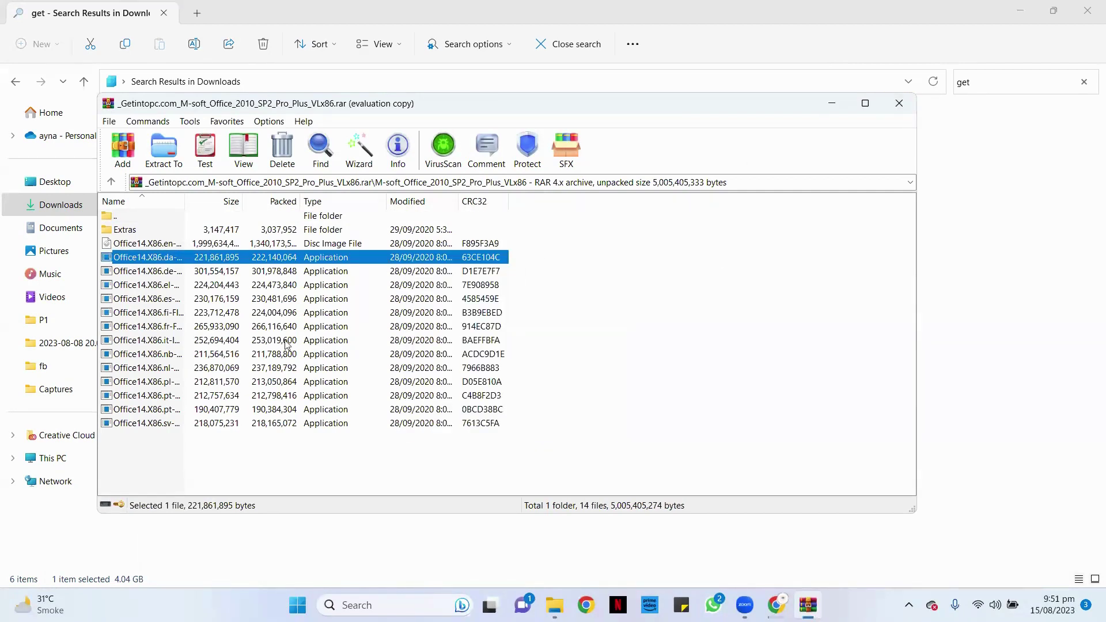
{"action": "left_click", "coordinate": [910, 103]}
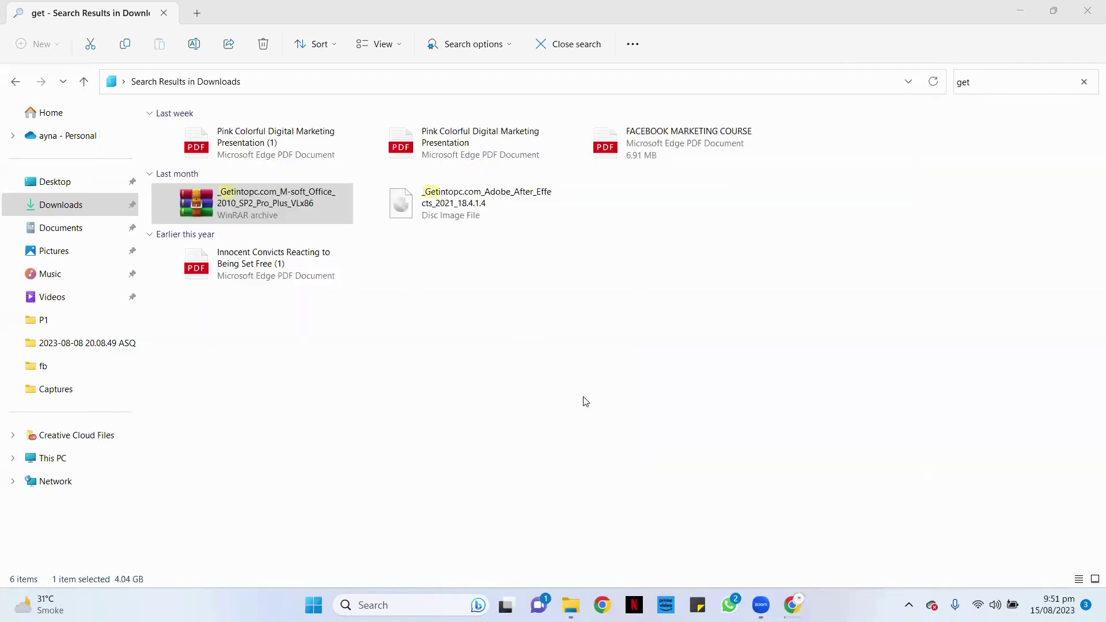
Step: Minimize File Explorer and Chrome so the Windows desktop shows
{"action": "left_click", "coordinate": [1019, 10]}
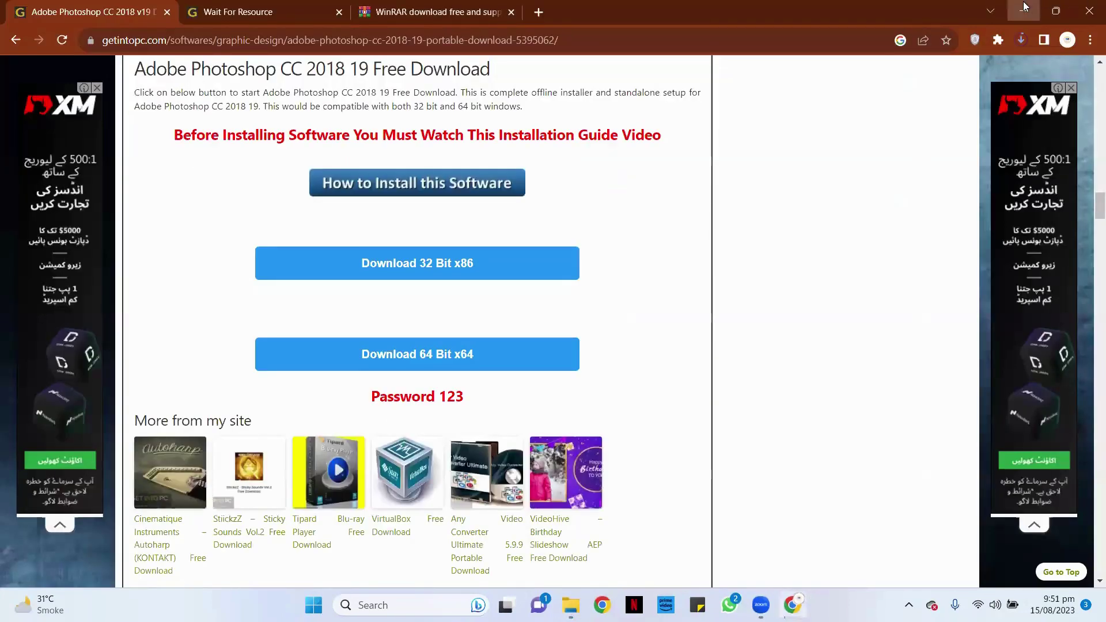
{"action": "double_click", "coordinate": [866, 5]}
{"action": "key", "text": "super+d"}
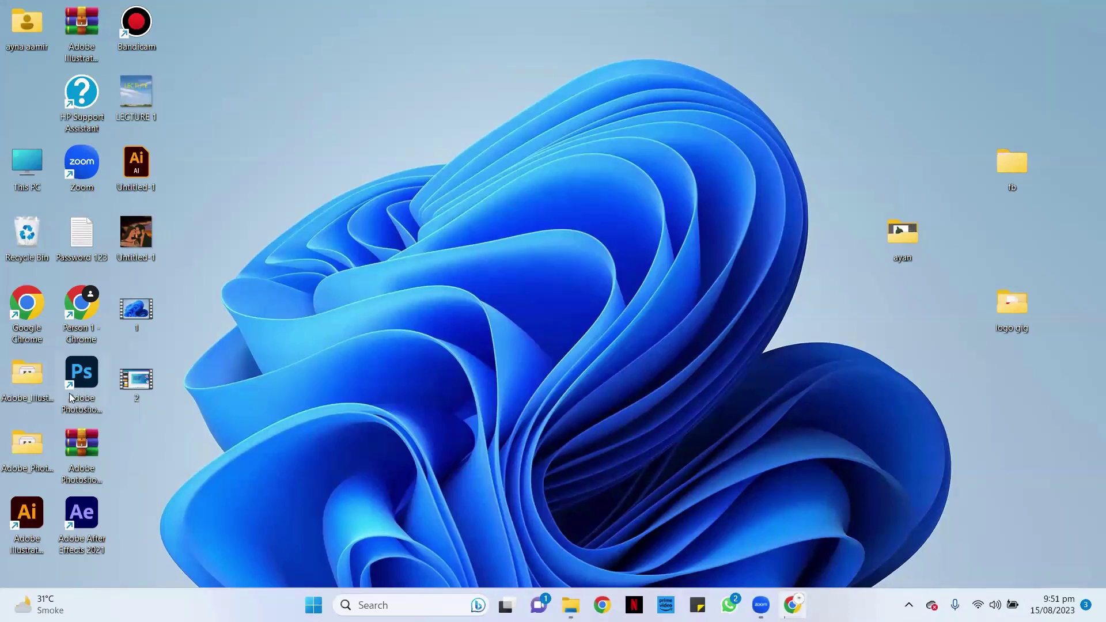
Step: Search Windows for 'photoshop' from the taskbar search box
{"action": "left_click", "coordinate": [424, 605]}
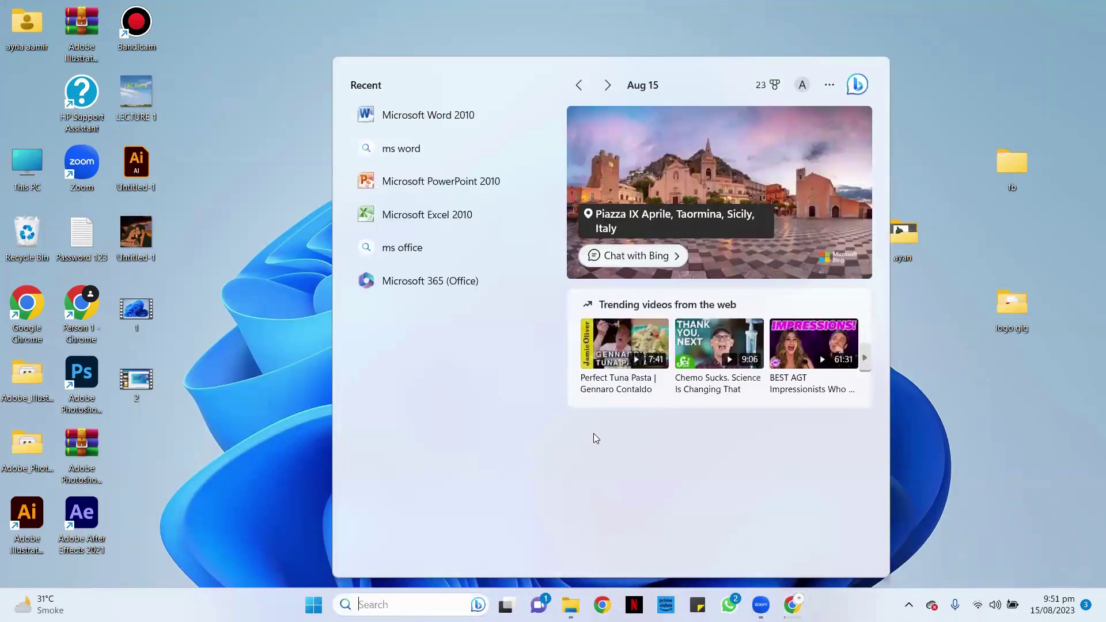
{"action": "type", "text": "pho"}
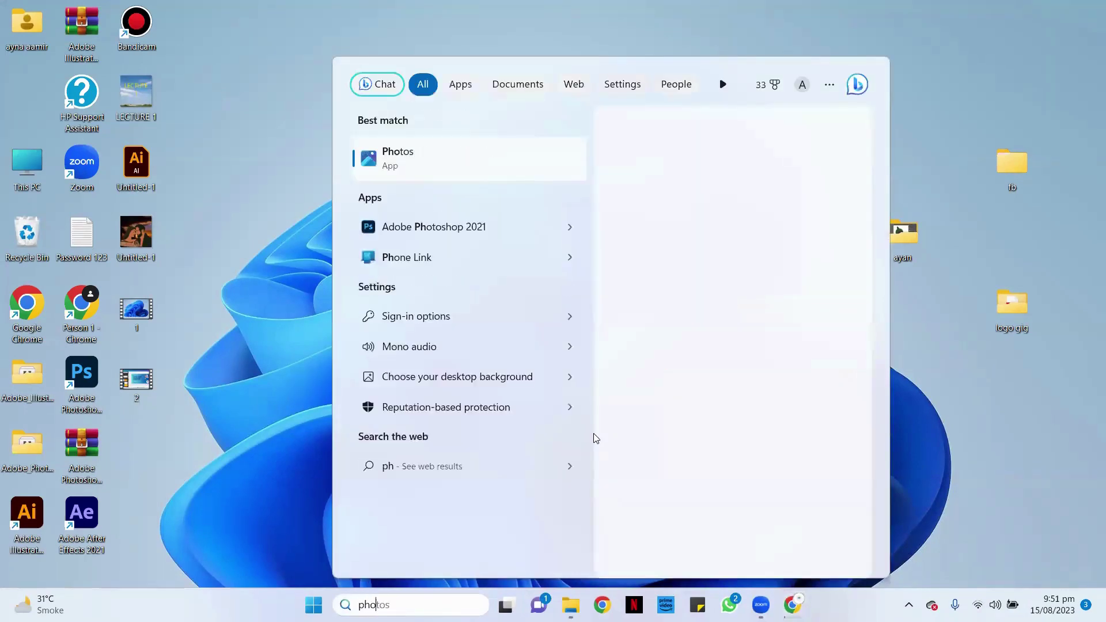
{"action": "type", "text": "tosho"}
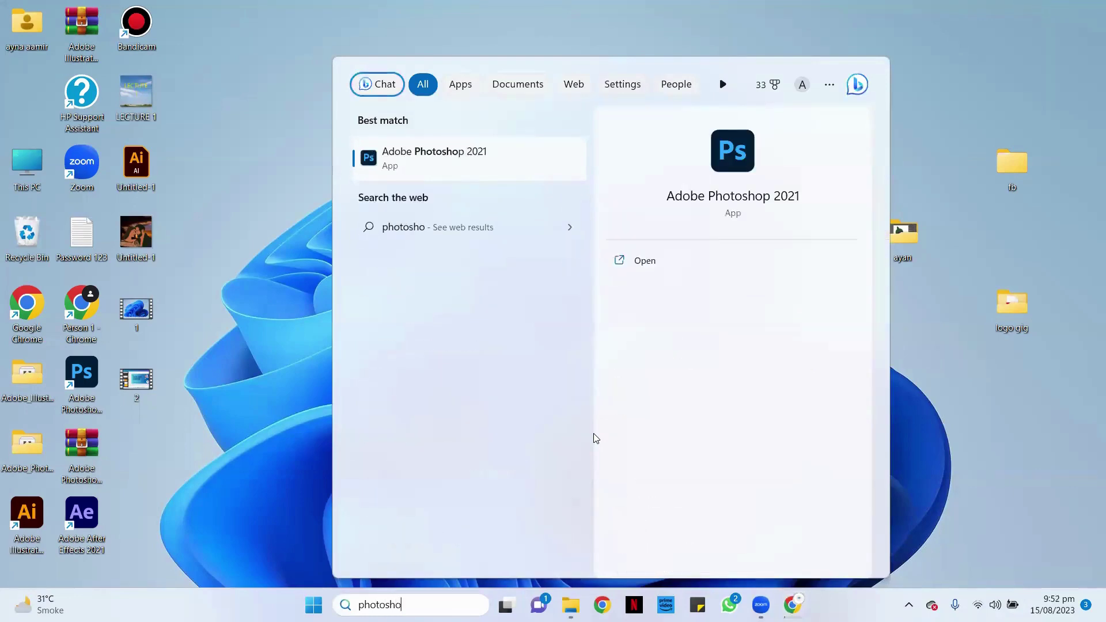
{"action": "type", "text": "p"}
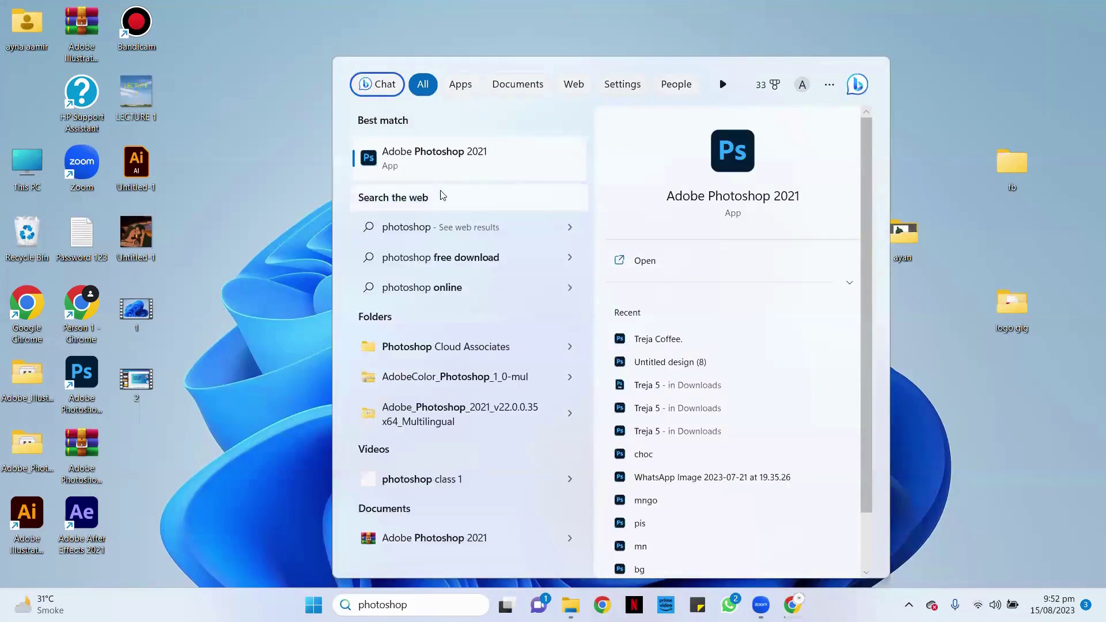
Step: Launch Photoshop 2021, then return to Chrome's Photoshop CC 2018 download page
{"action": "left_click", "coordinate": [452, 167]}
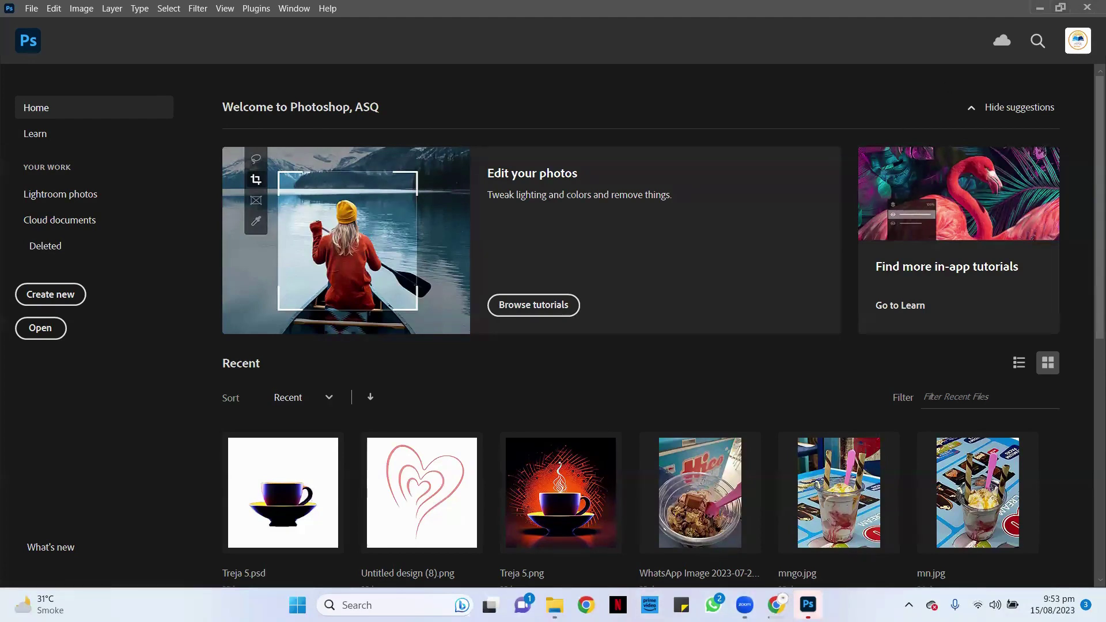
{"action": "left_click", "coordinate": [776, 604]}
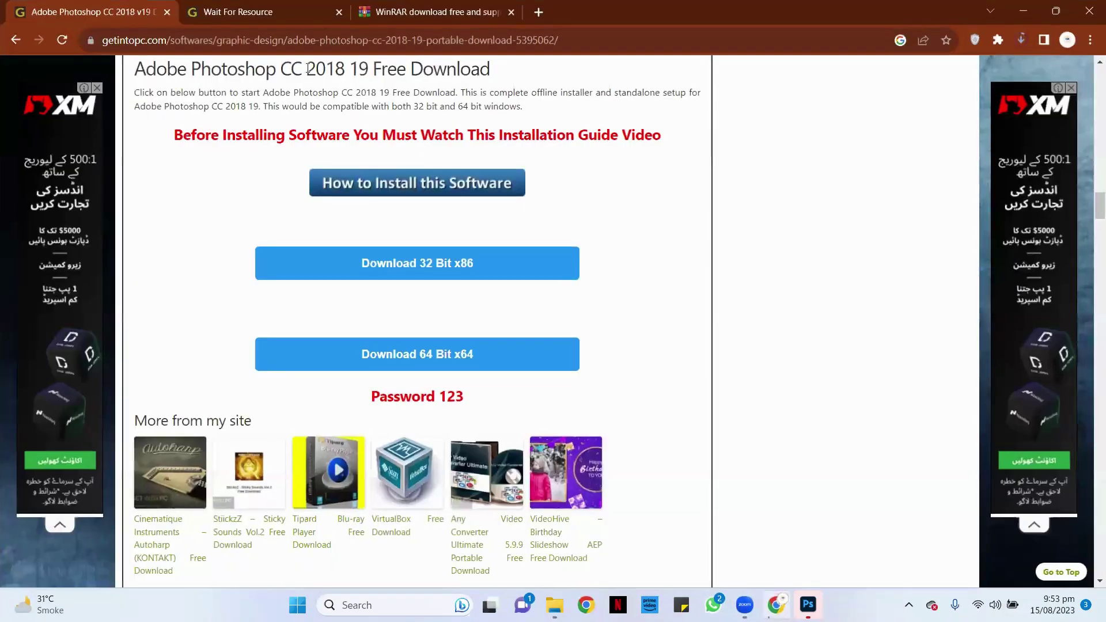
Step: In a new tab, search 'creative cloud free download' and open Adobe's Creative Cloud download page
{"action": "left_click", "coordinate": [538, 12]}
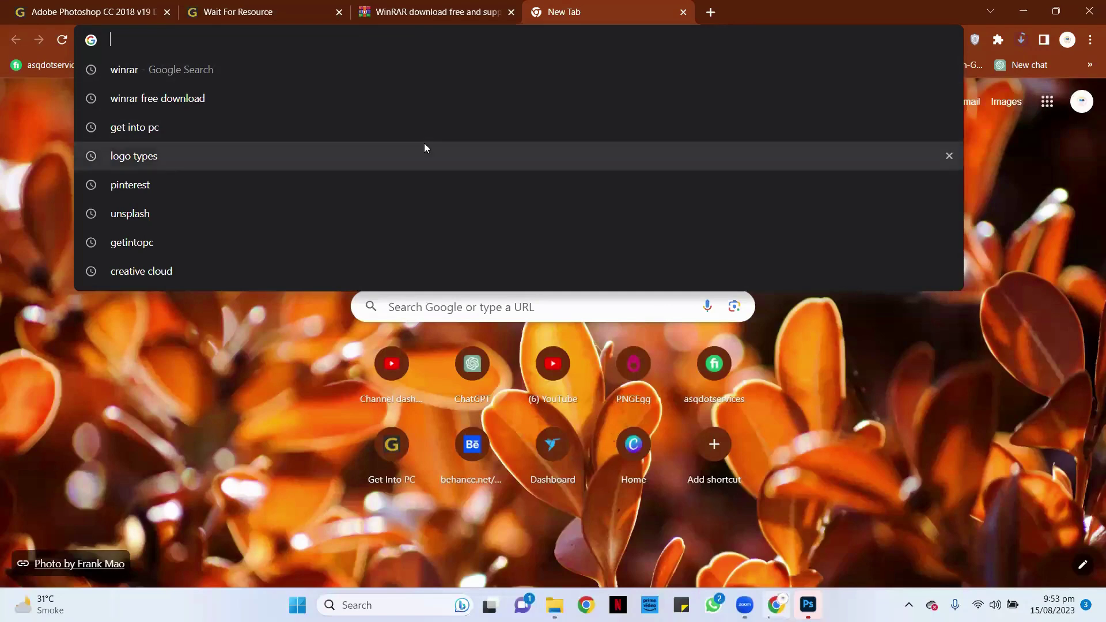
{"action": "left_click", "coordinate": [392, 279]}
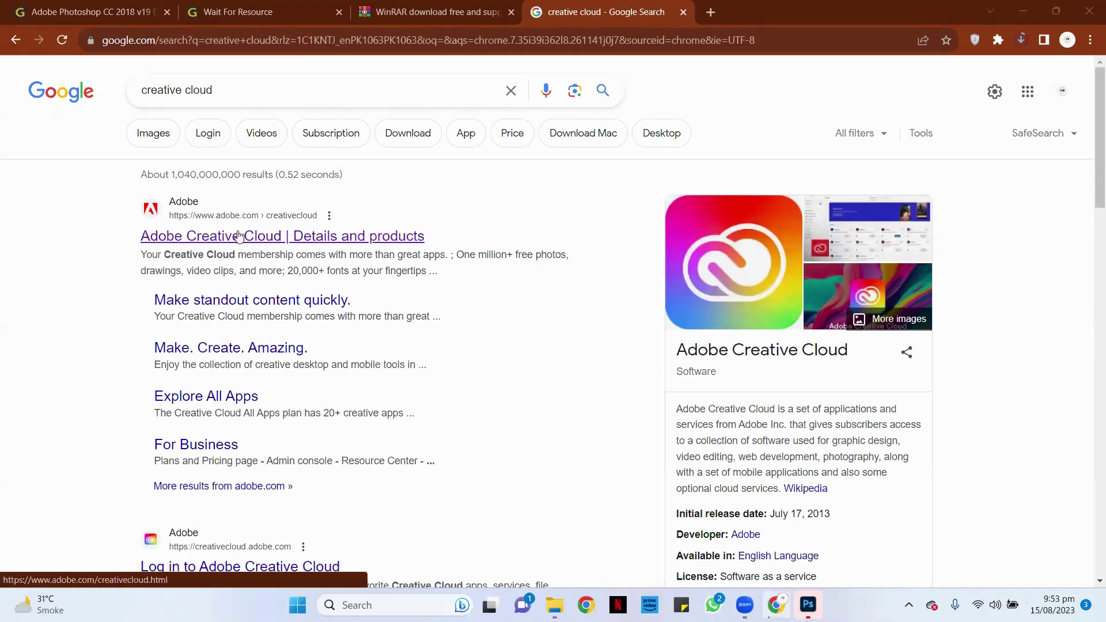
{"action": "left_click", "coordinate": [350, 96]}
{"action": "left_click", "coordinate": [349, 120]}
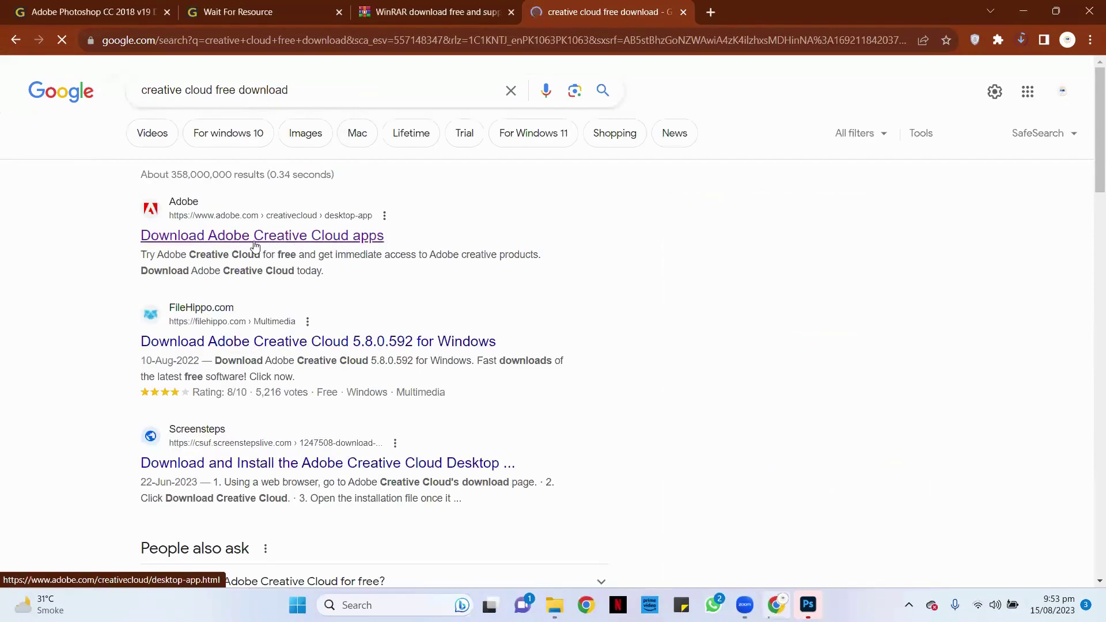
{"action": "left_click", "coordinate": [260, 235]}
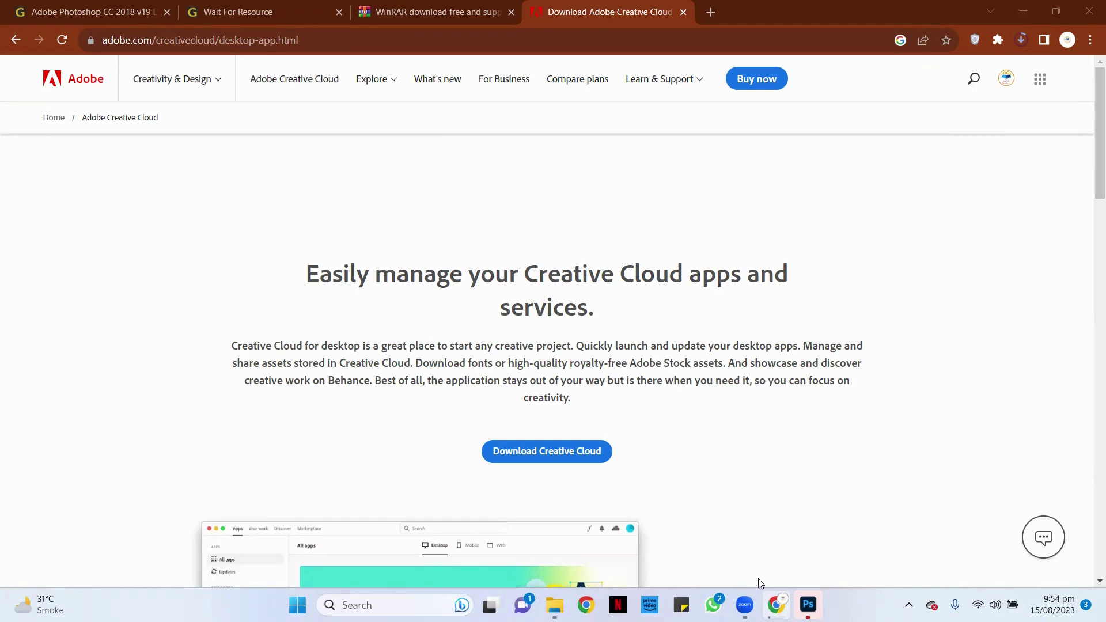
Step: Bring Photoshop's Home screen back to the front from the taskbar
{"action": "left_click", "coordinate": [808, 605]}
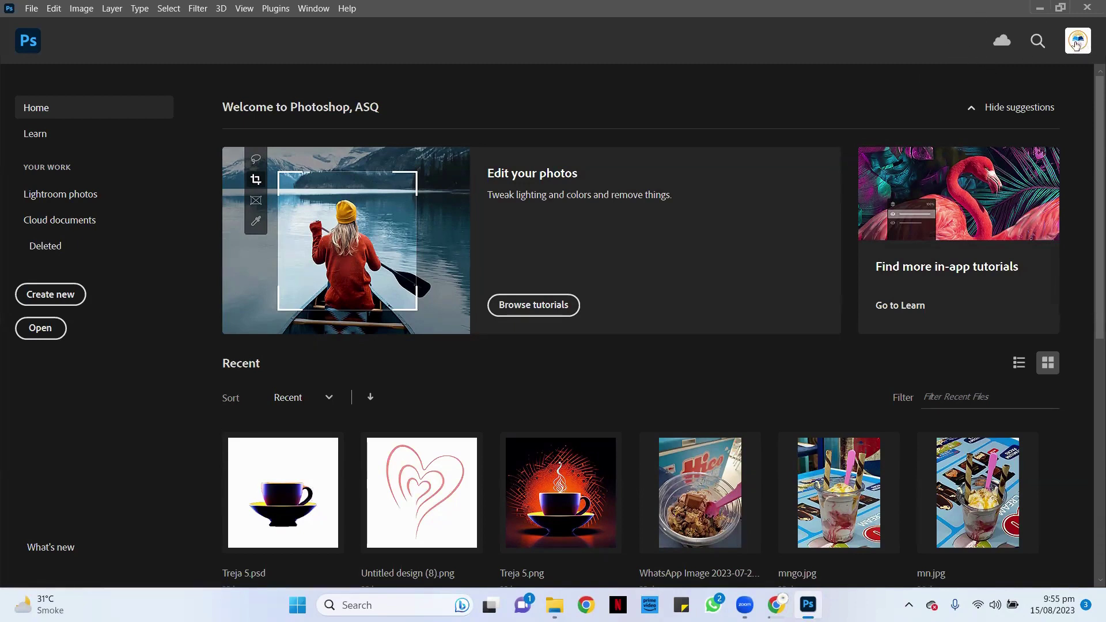
Step: Open the New Document dialog with the Custom 1000 × 1000 px recent preset
{"action": "left_click", "coordinate": [1076, 45]}
{"action": "left_click", "coordinate": [32, 296]}
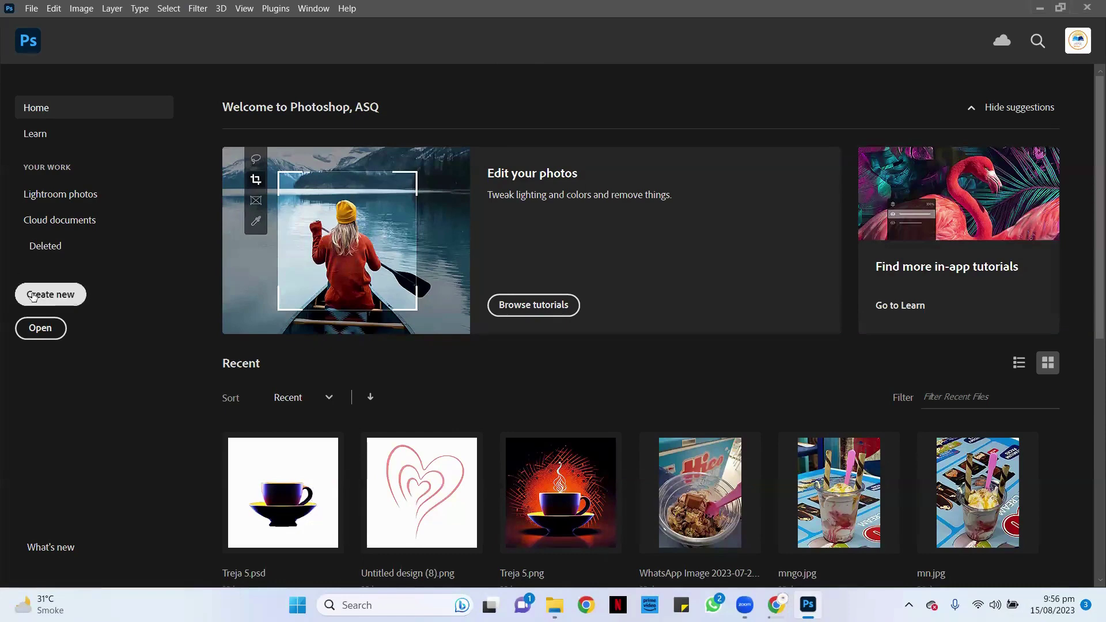
{"action": "left_click", "coordinate": [72, 297]}
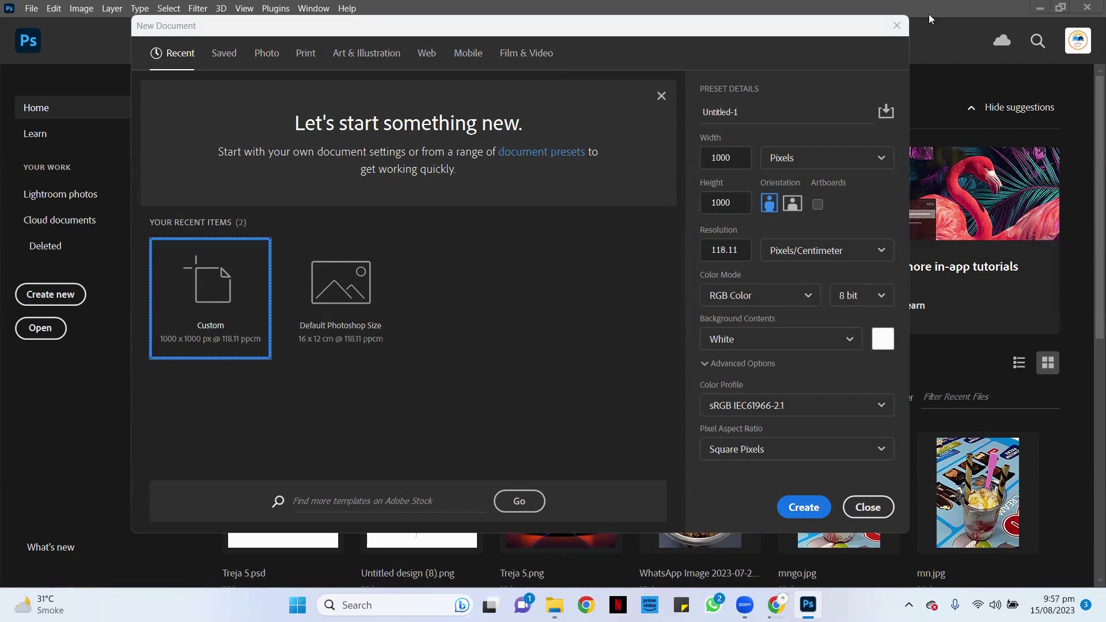
Step: Create the white 1000 × 1000 px Untitled-1 canvas, keeping width units in Pixels
{"action": "left_click", "coordinate": [721, 161]}
{"action": "left_click", "coordinate": [727, 156]}
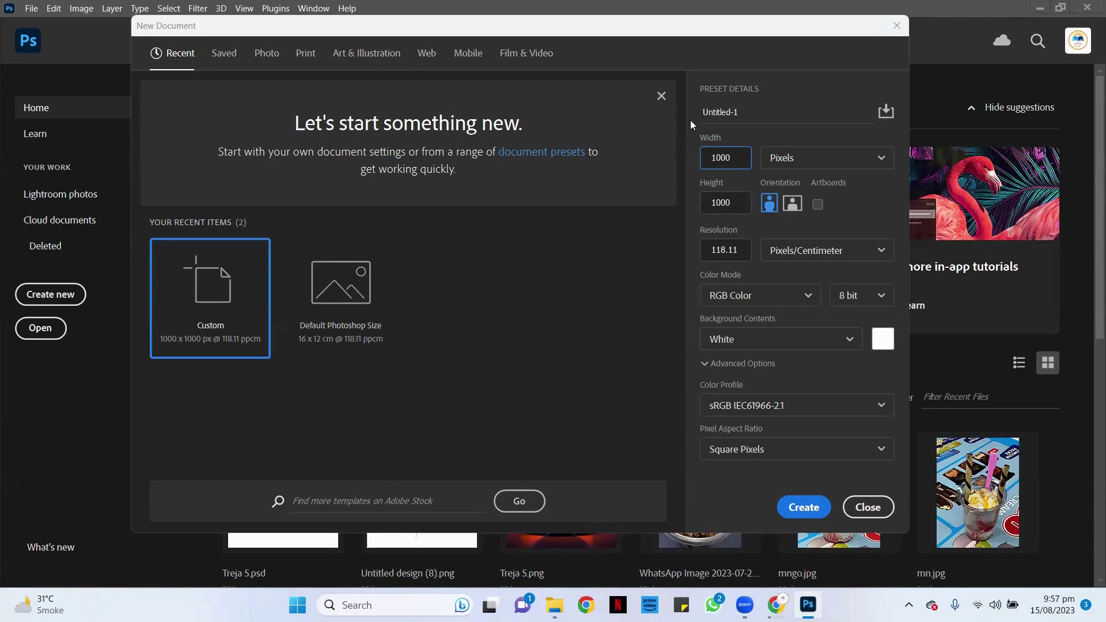
{"action": "left_click", "coordinate": [881, 157]}
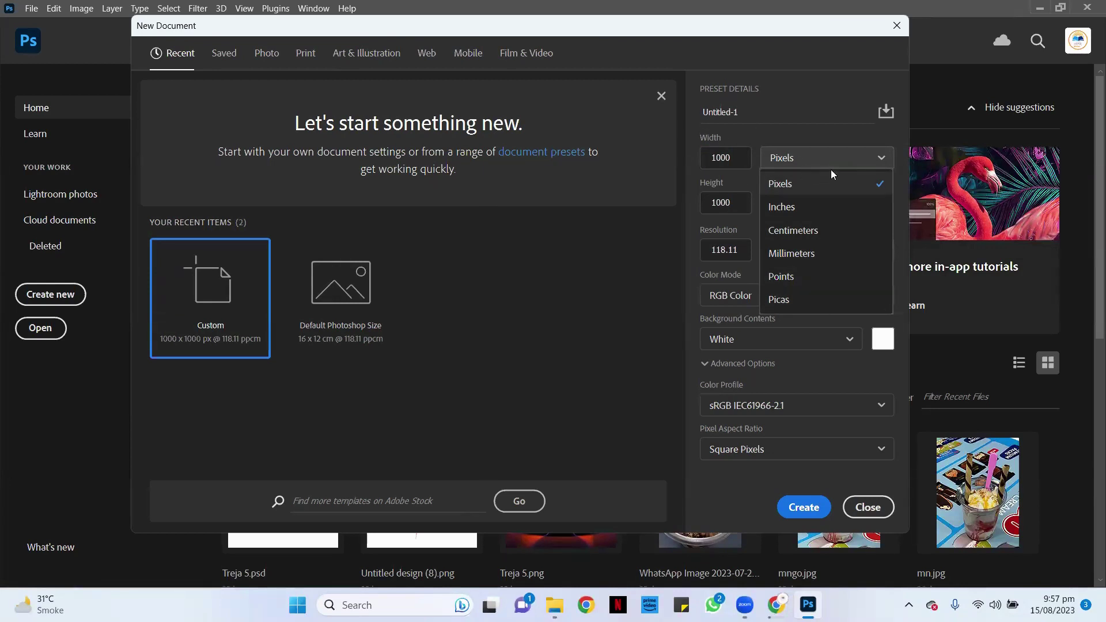
{"action": "left_click", "coordinate": [809, 186]}
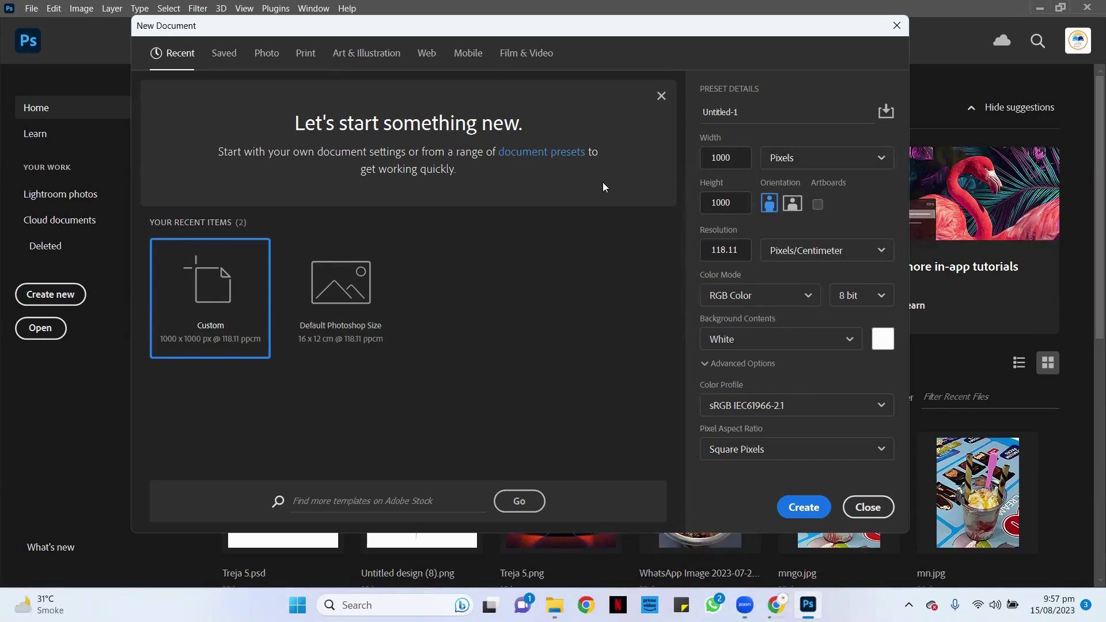
{"action": "left_click", "coordinate": [811, 504]}
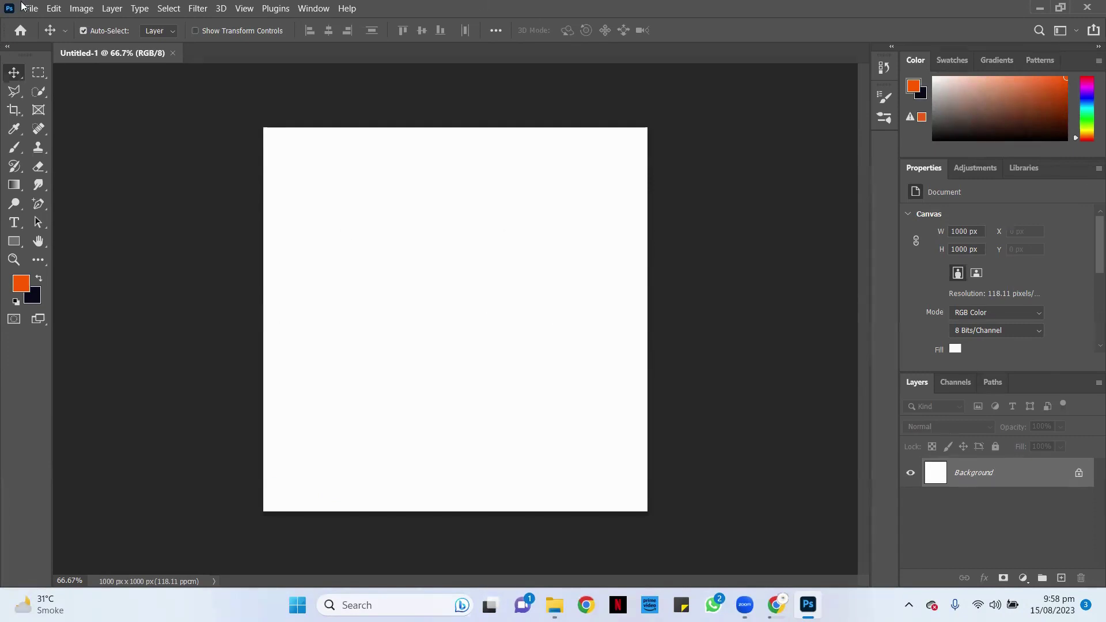
{"action": "left_click", "coordinate": [20, 30]}
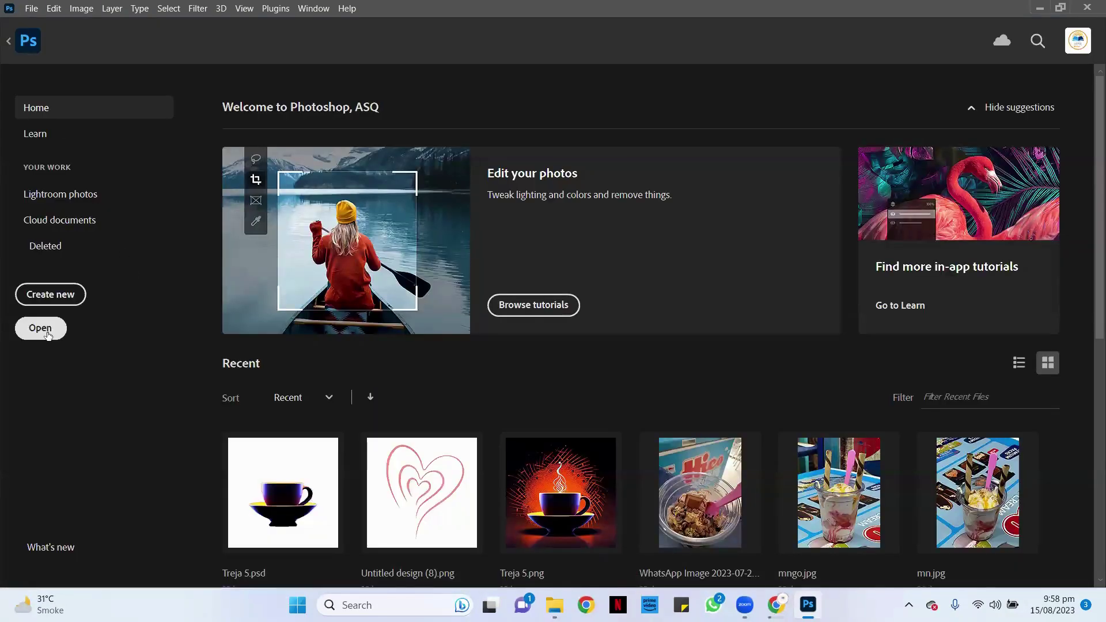
{"action": "left_click", "coordinate": [9, 40]}
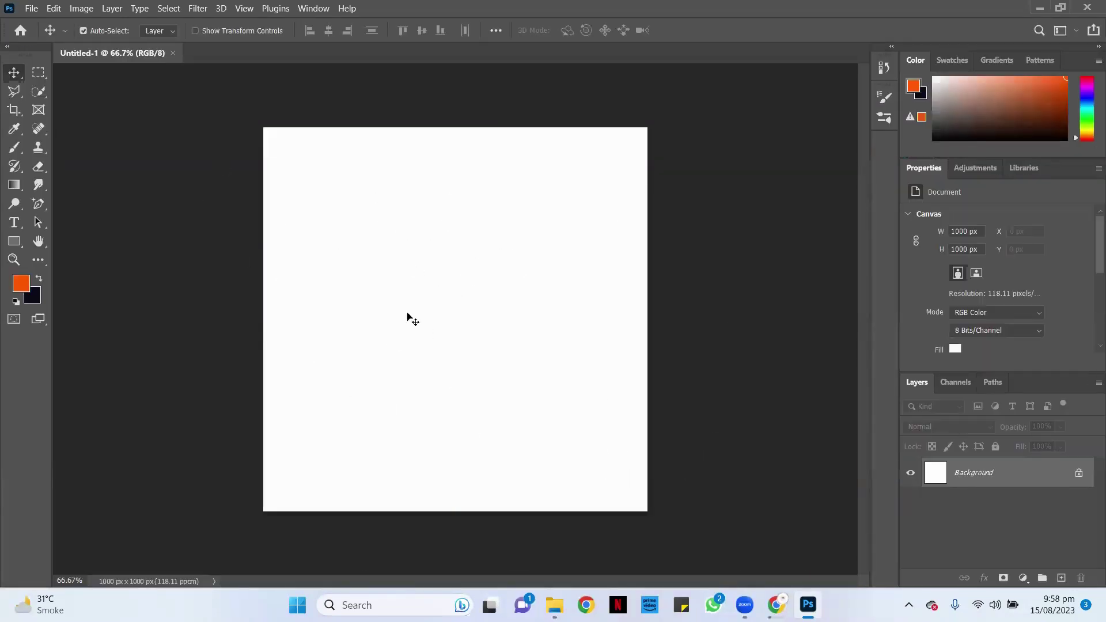
{"action": "left_click", "coordinate": [21, 27]}
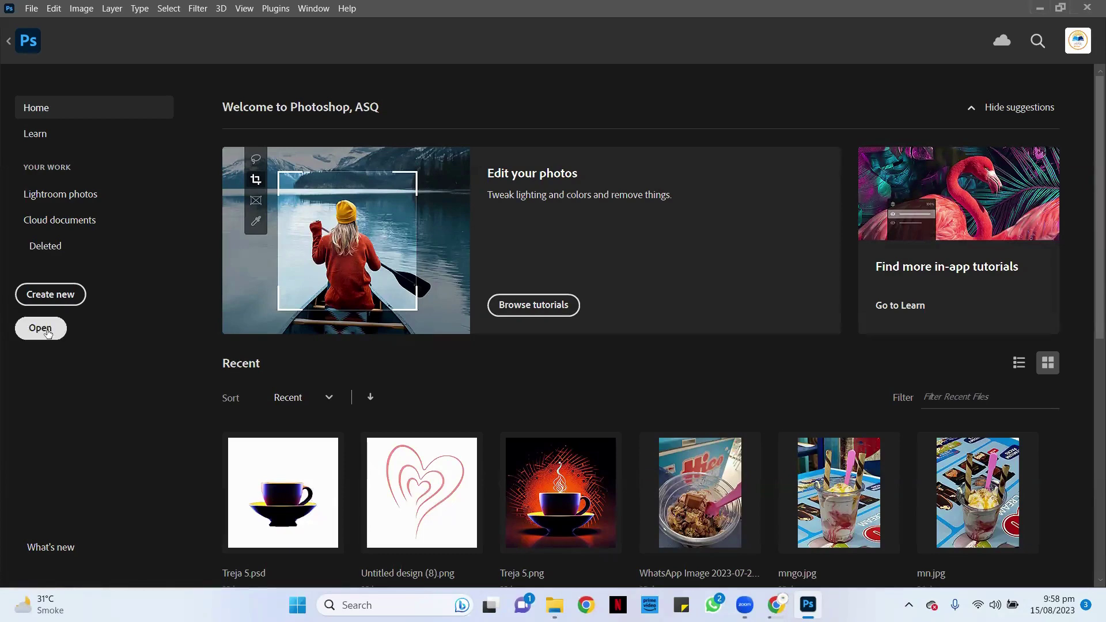
Step: Open Treja Logo Blend 1.png from the Downloads folder
{"action": "left_click", "coordinate": [27, 333]}
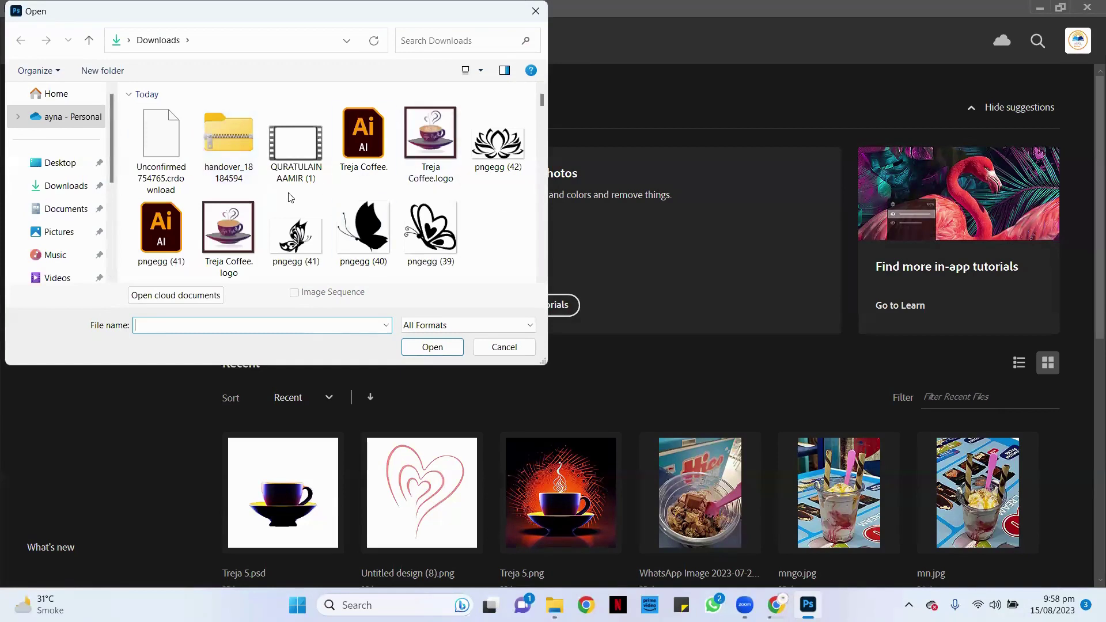
{"action": "scroll", "coordinate": [352, 209], "scroll_direction": "down", "scroll_amount": 2}
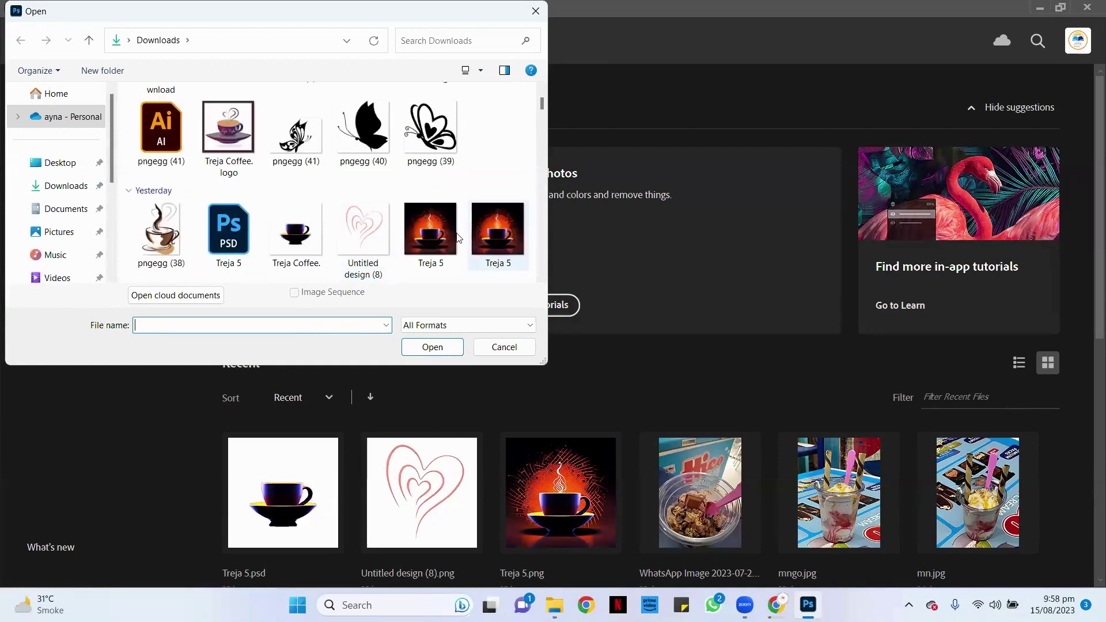
{"action": "scroll", "coordinate": [370, 256], "scroll_direction": "down", "scroll_amount": 2}
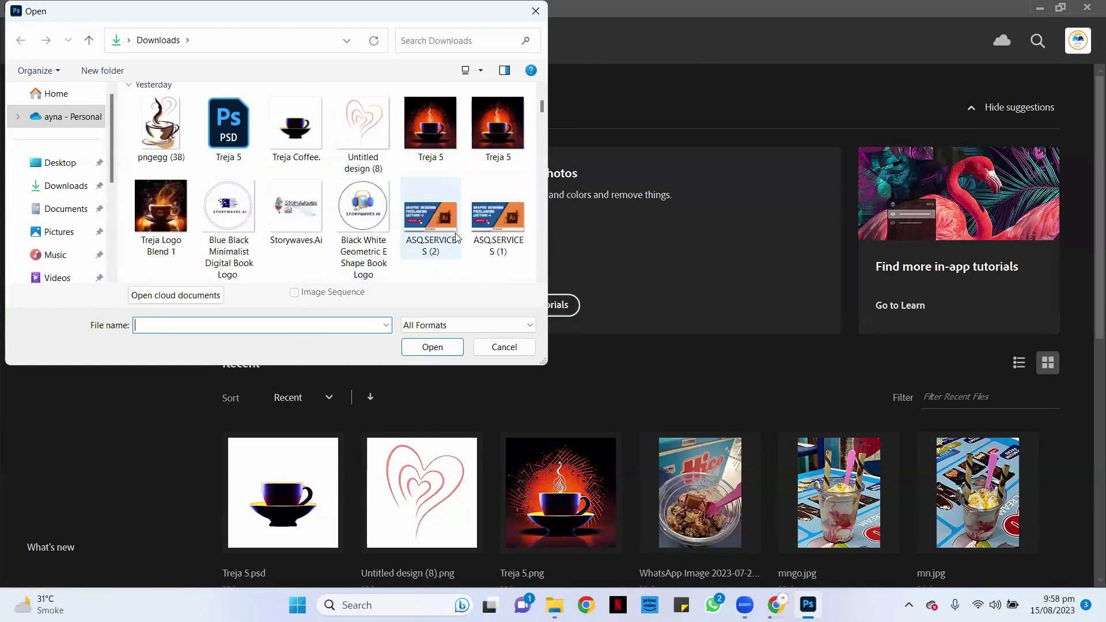
{"action": "mouse_move", "coordinate": [161, 217]}
{"action": "double_click", "coordinate": [159, 207]}
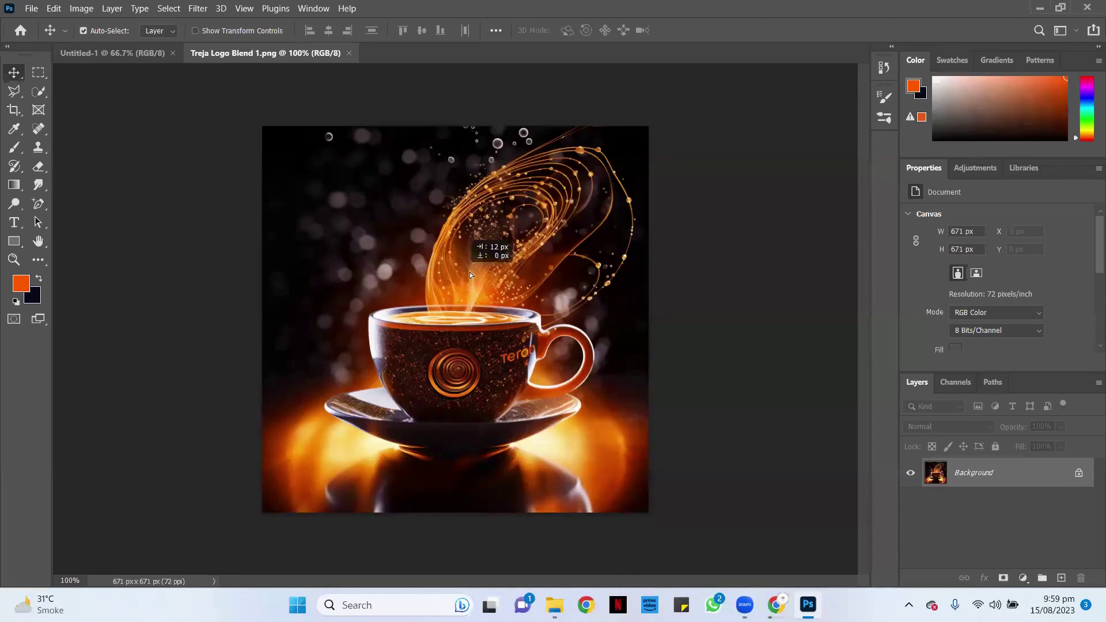
{"action": "left_click_drag", "start_coordinate": [422, 217], "coordinate": [567, 241]}
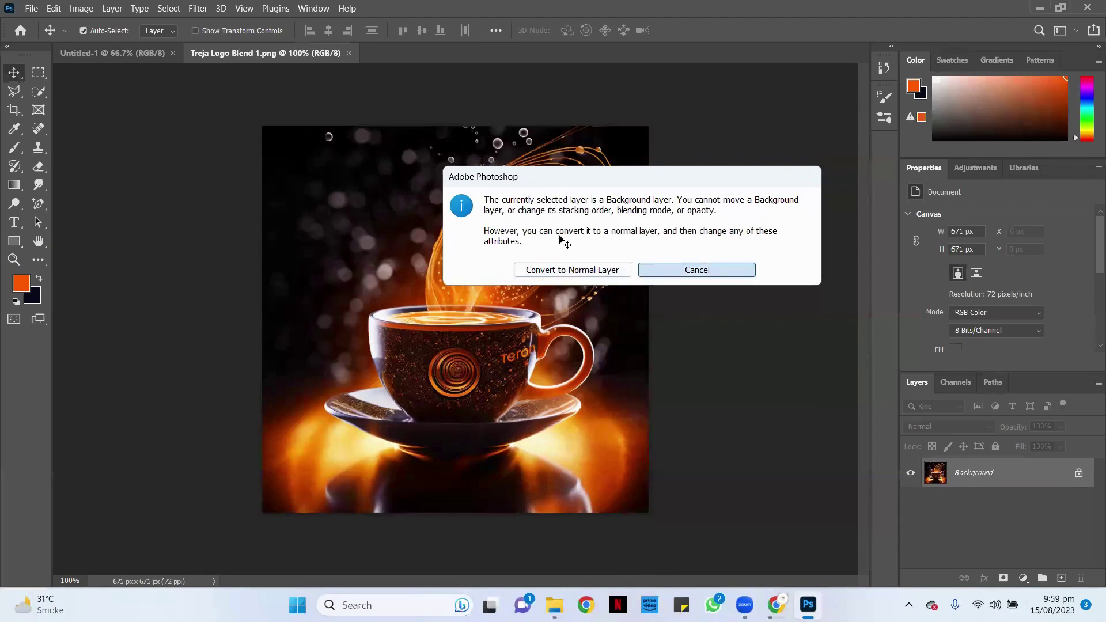
{"action": "key", "text": "Escape"}
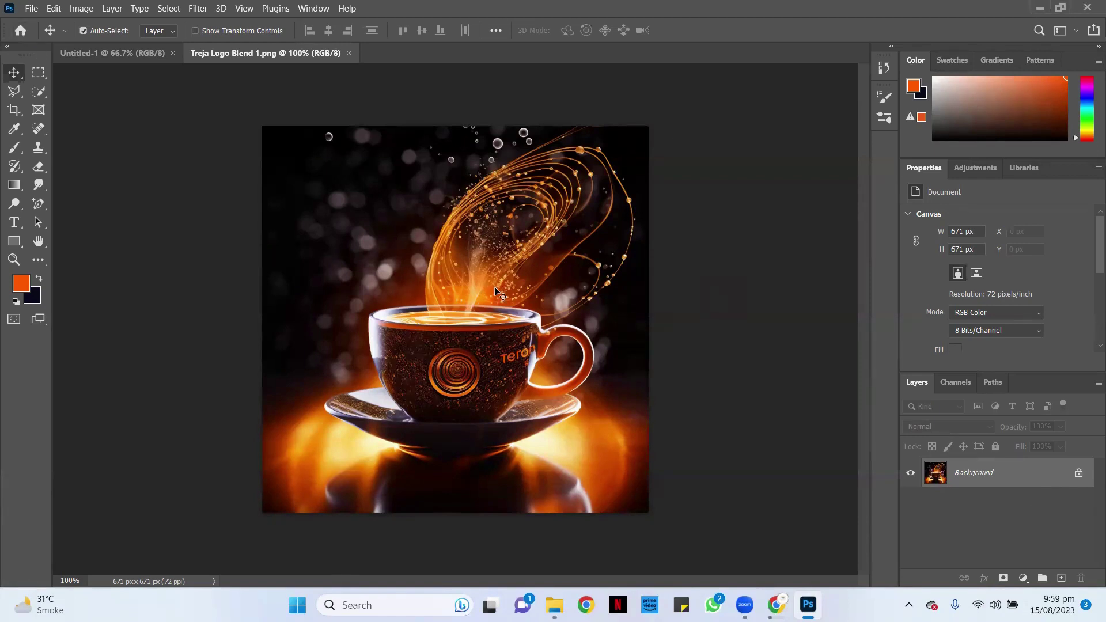
{"action": "left_click", "coordinate": [19, 31]}
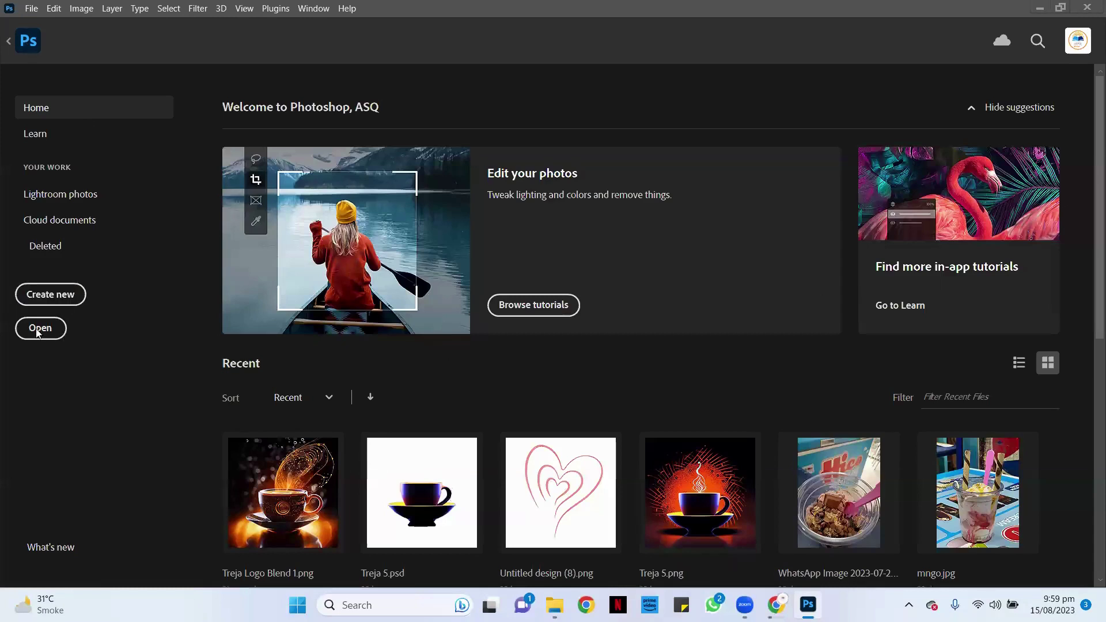
{"action": "left_click", "coordinate": [9, 43]}
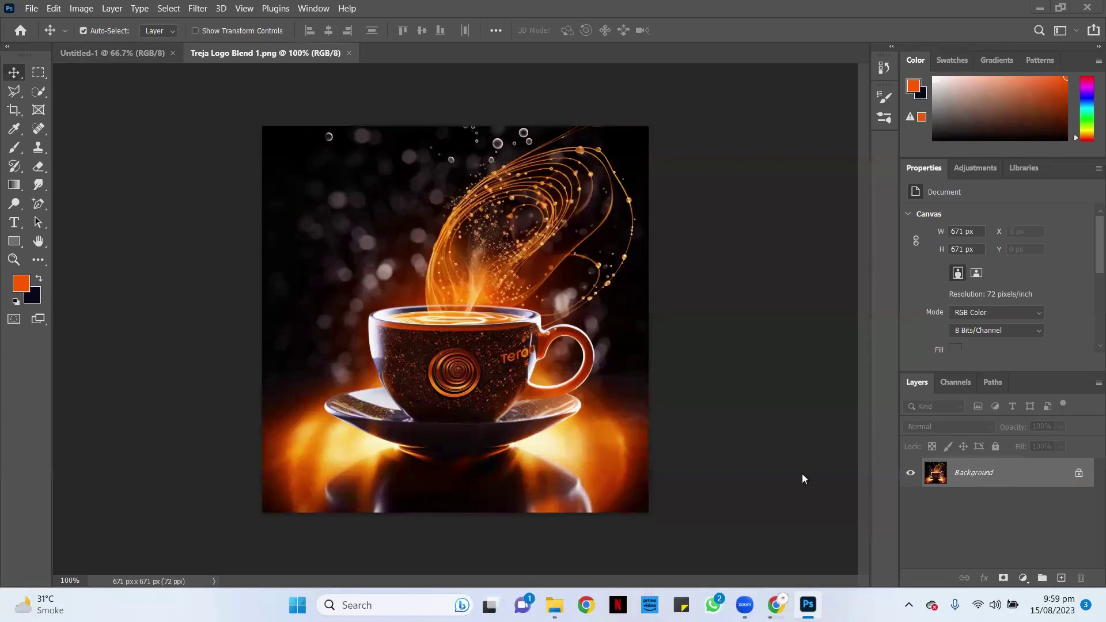
{"action": "left_click", "coordinate": [776, 603]}
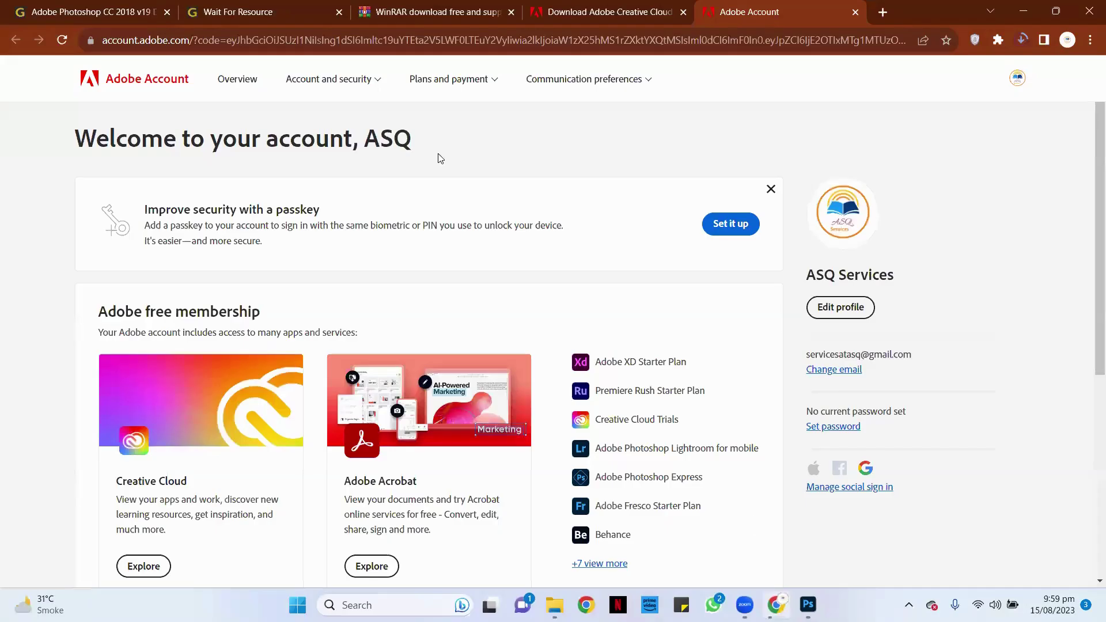
{"action": "left_click", "coordinate": [260, 11]}
{"action": "left_click", "coordinate": [432, 11]}
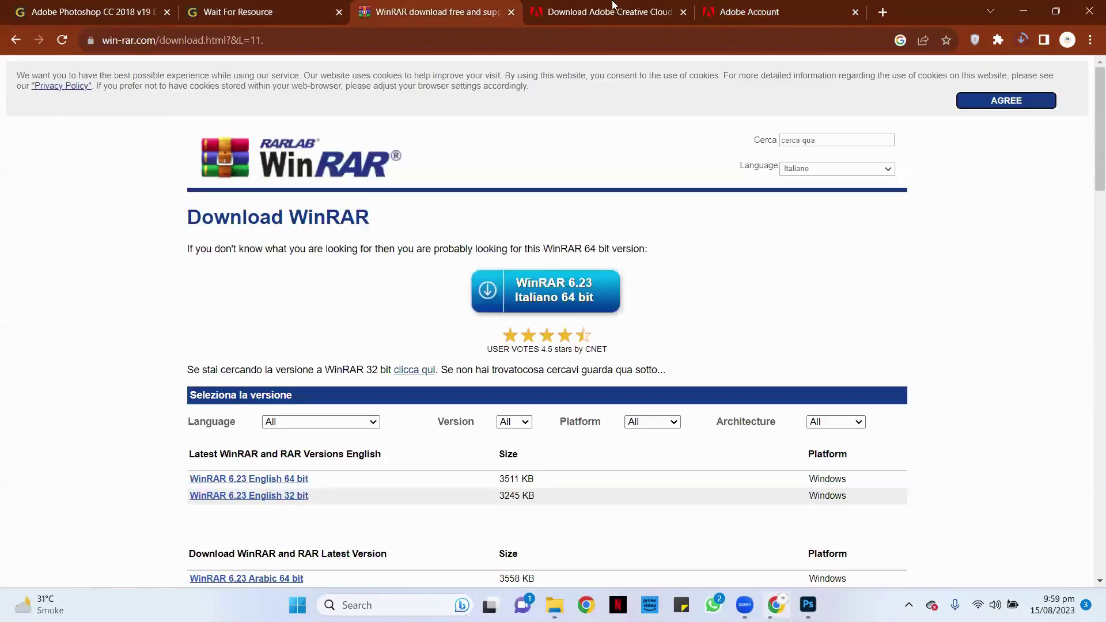
{"action": "left_click", "coordinate": [634, 11]}
{"action": "left_click", "coordinate": [746, 11]}
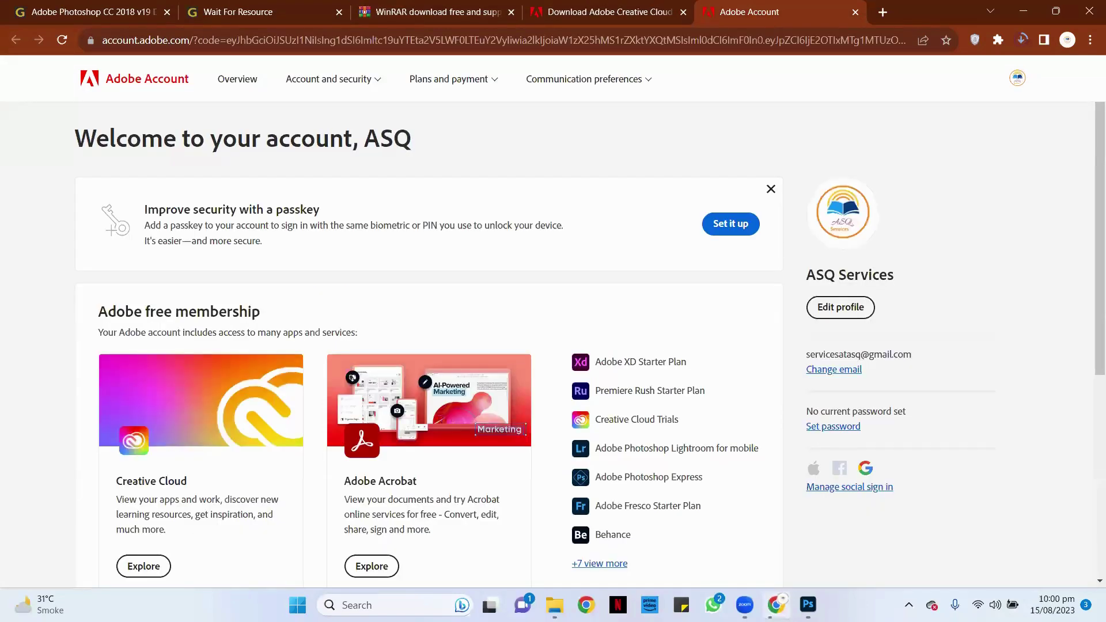
{"action": "key", "text": "alt+Tab"}
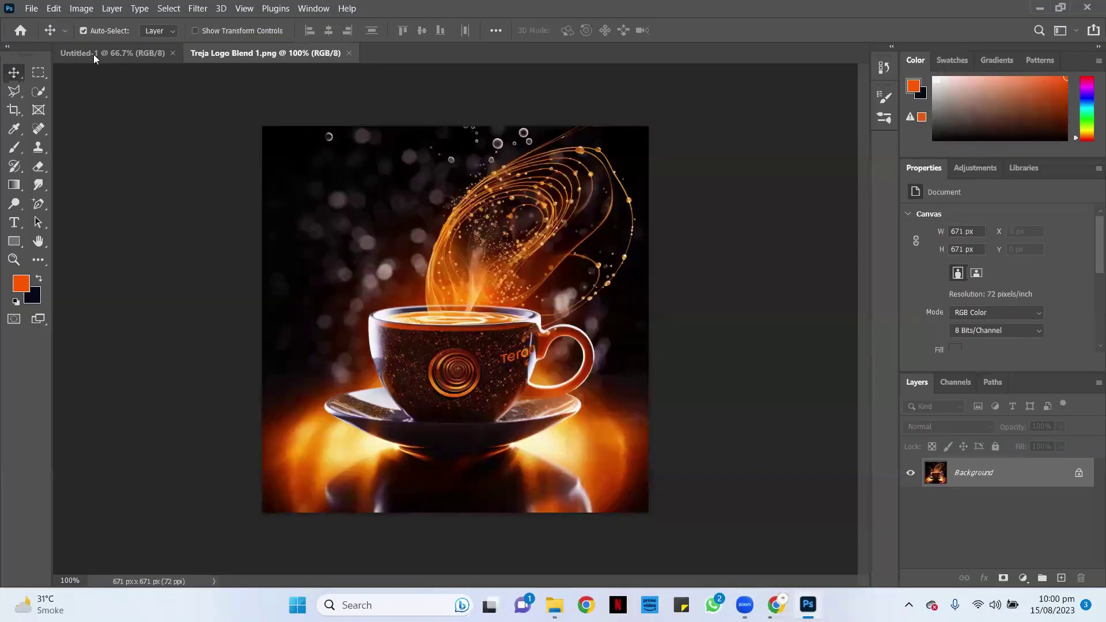
{"action": "left_click", "coordinate": [94, 54]}
{"action": "left_click", "coordinate": [247, 57]}
{"action": "left_click", "coordinate": [139, 53]}
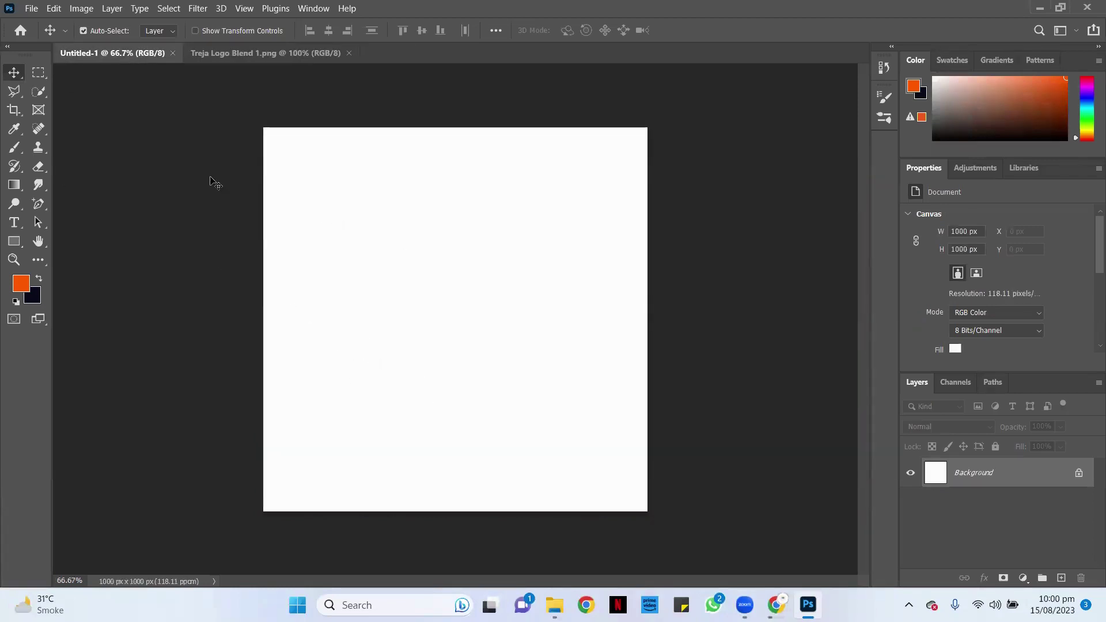
{"action": "left_click", "coordinate": [230, 52]}
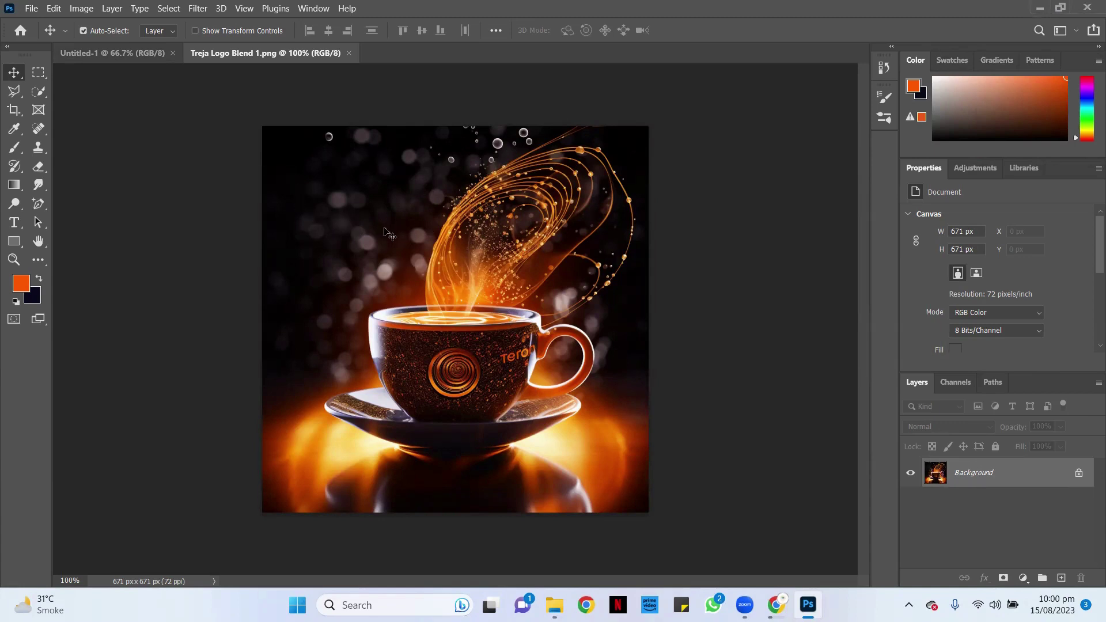
{"action": "left_click_drag", "start_coordinate": [385, 230], "coordinate": [471, 191]}
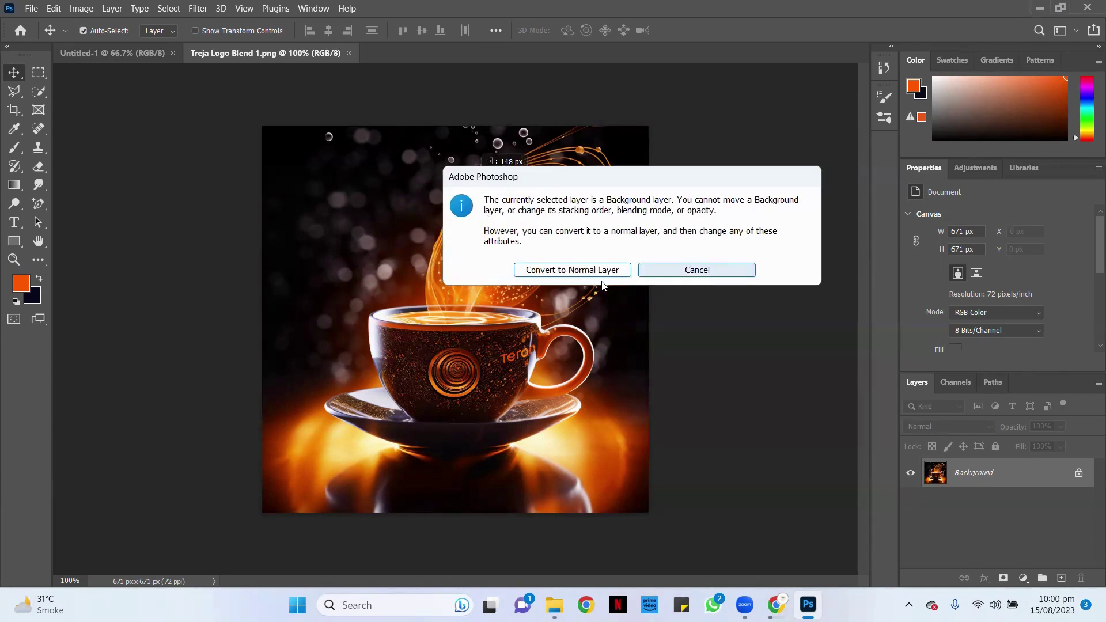
{"action": "left_click", "coordinate": [721, 273]}
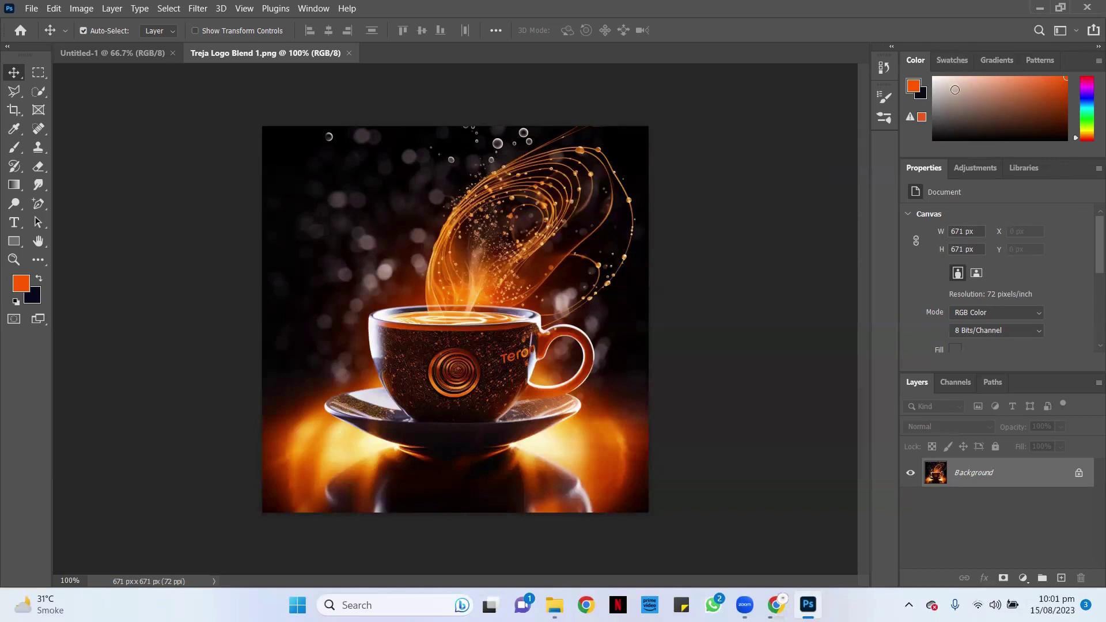
Step: Browse the Swatches, Gradients and Patterns tabs, then return to Color
{"action": "left_click", "coordinate": [947, 57]}
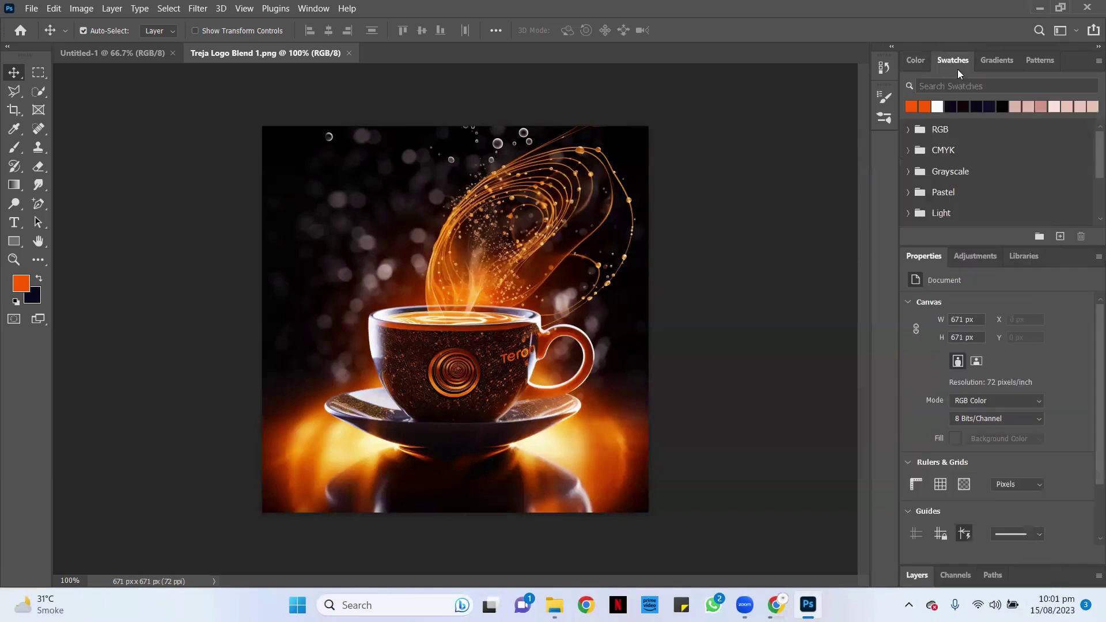
{"action": "left_click", "coordinate": [1004, 58]}
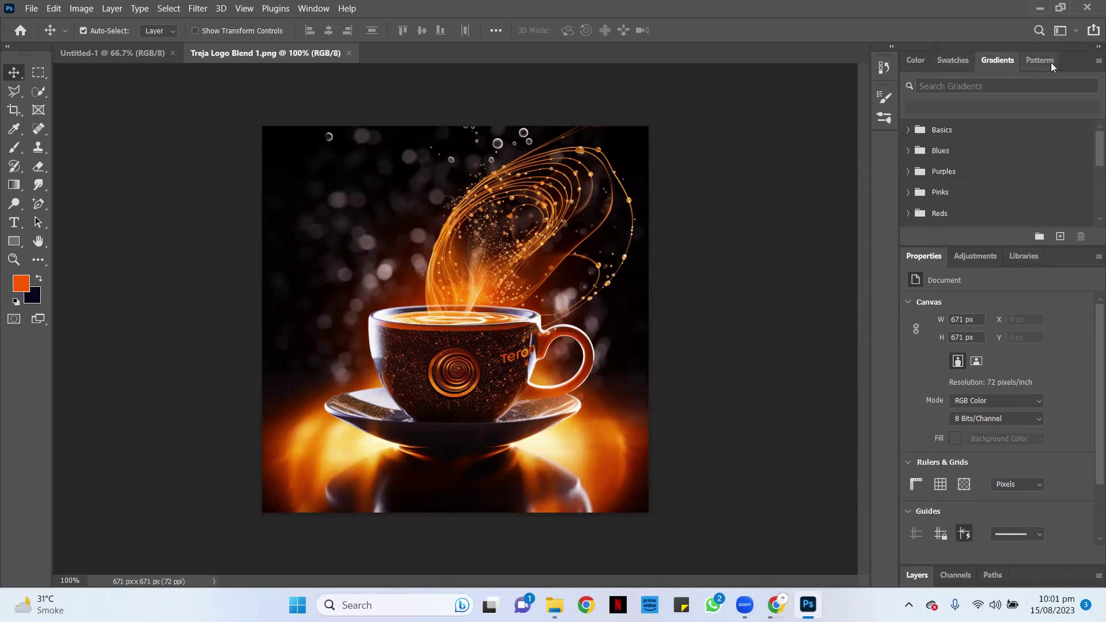
{"action": "left_click", "coordinate": [1043, 60]}
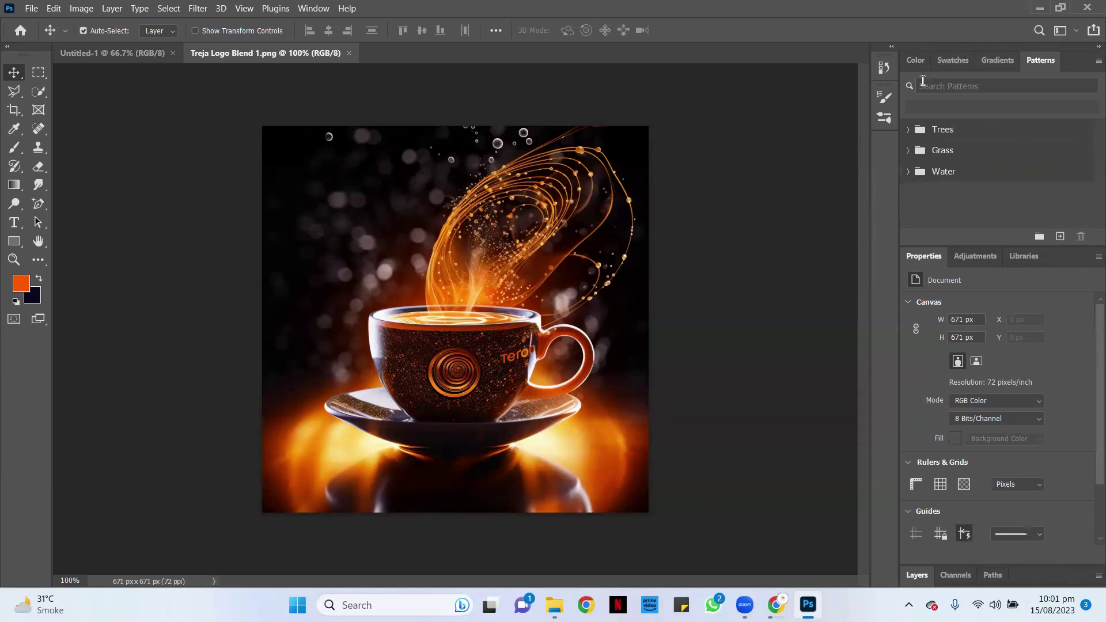
{"action": "left_click", "coordinate": [917, 64]}
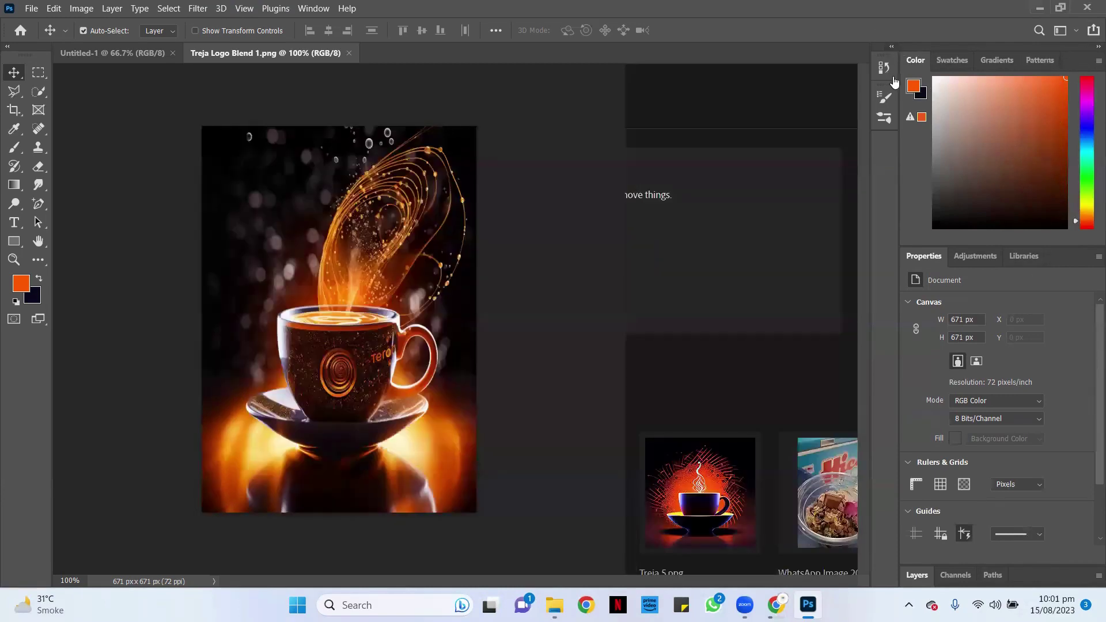
Step: Expand and collapse the History dock, then collapse the whole panel dock
{"action": "left_click", "coordinate": [891, 46]}
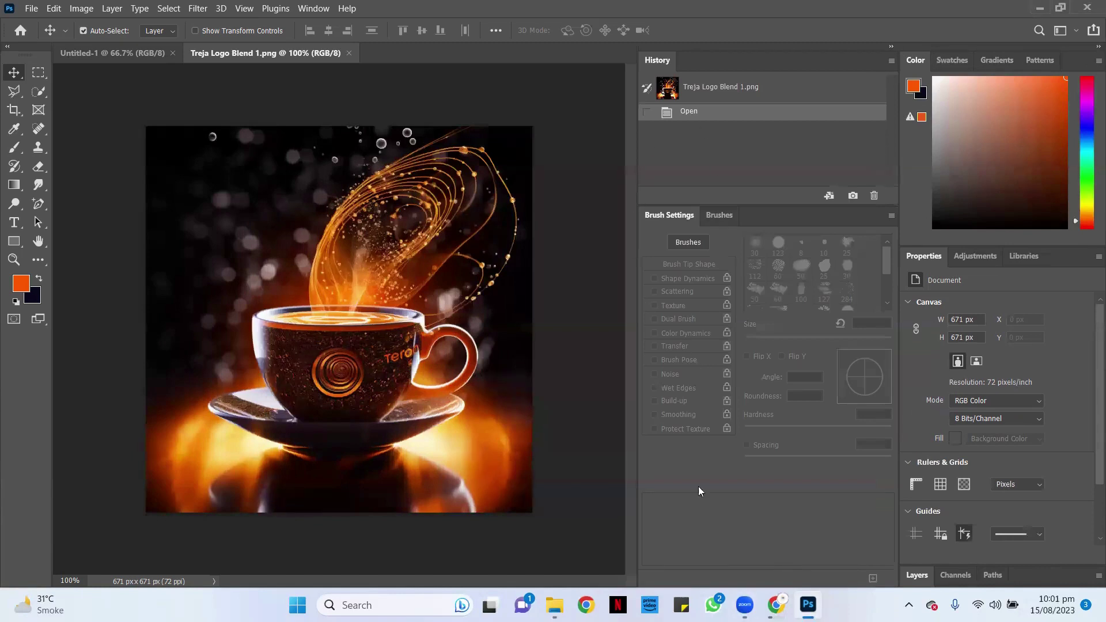
{"action": "left_click", "coordinate": [892, 46]}
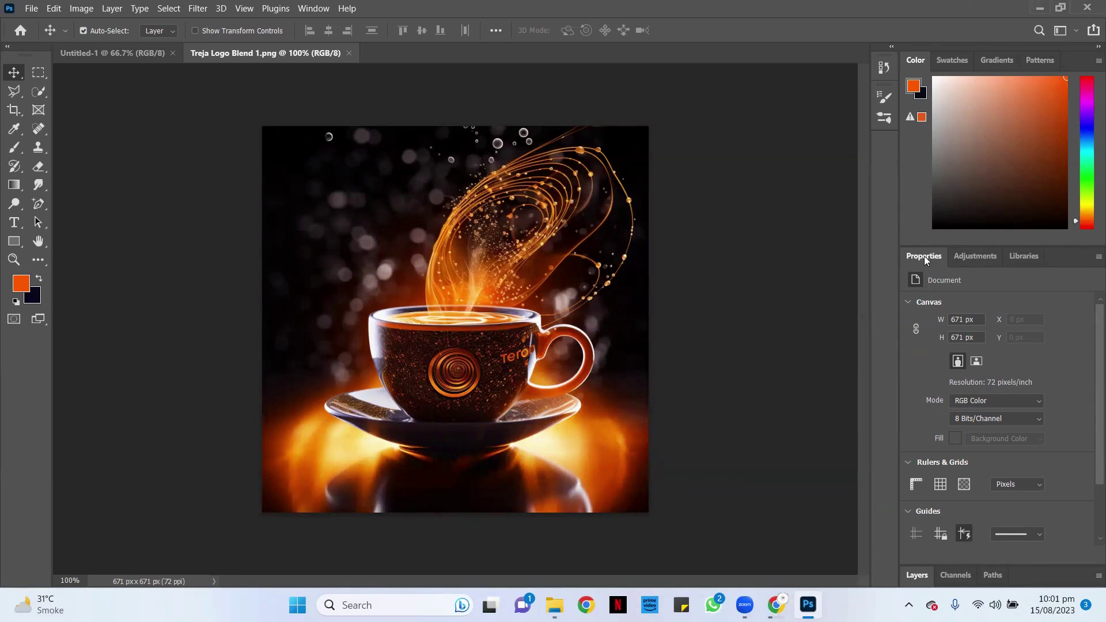
{"action": "left_click", "coordinate": [1098, 47]}
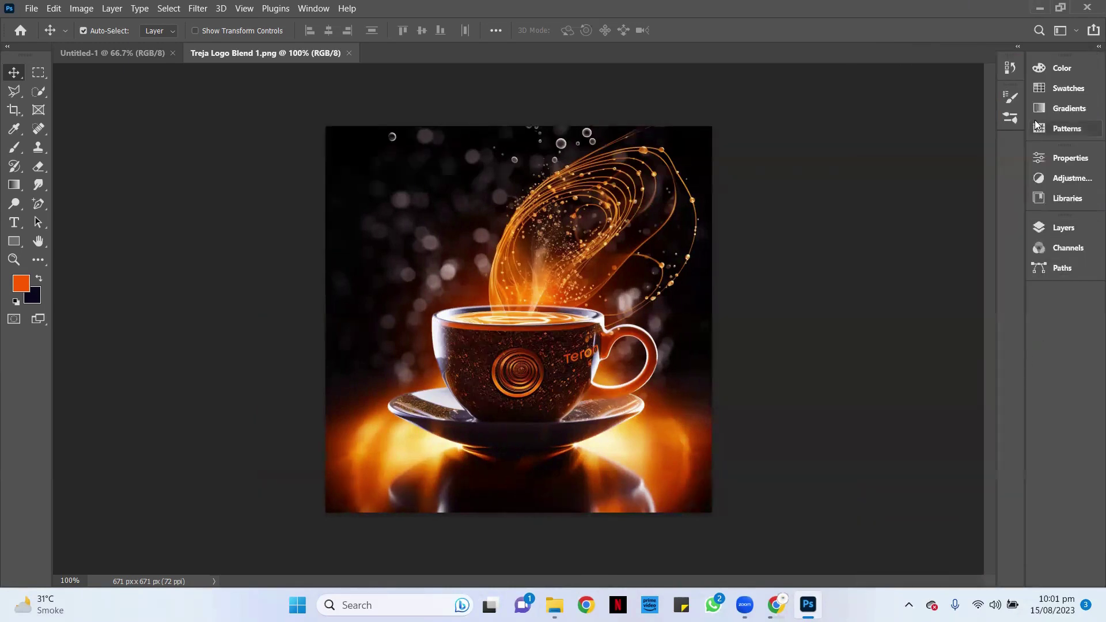
Step: Open and enlarge the Properties panel, then go through the Libraries introduction tour
{"action": "left_click", "coordinate": [1048, 158]}
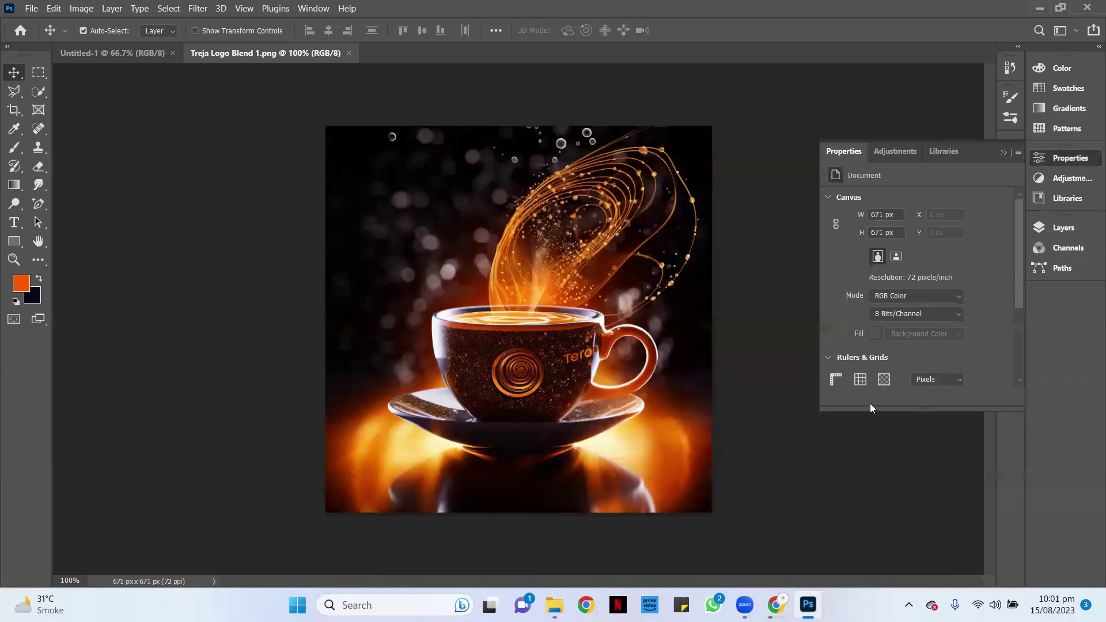
{"action": "left_click_drag", "start_coordinate": [869, 408], "coordinate": [891, 517]}
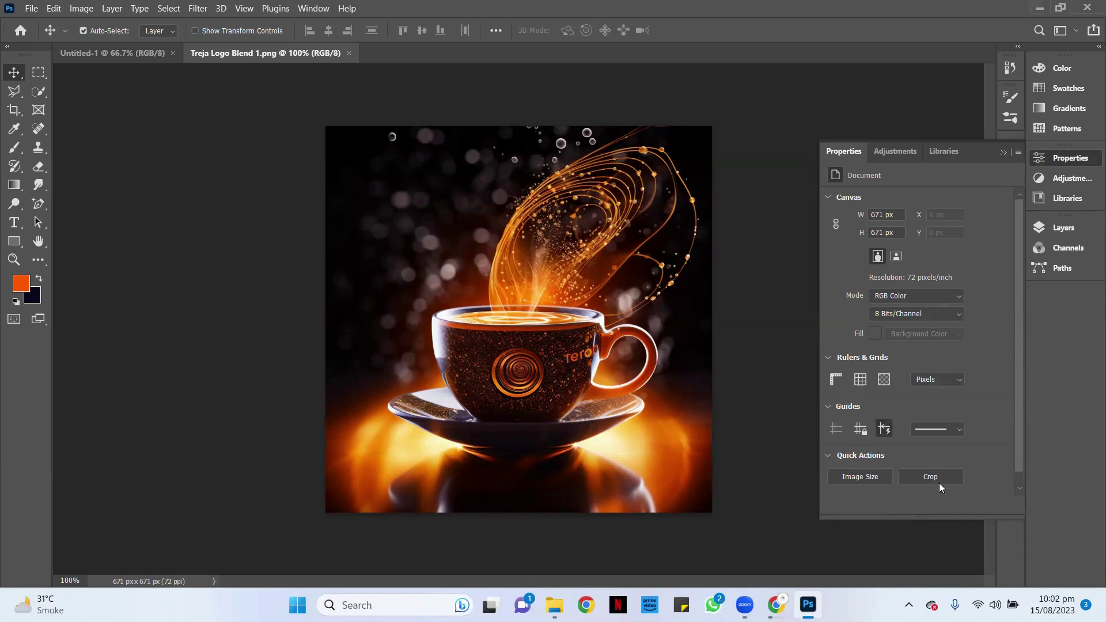
{"action": "left_click", "coordinate": [896, 153]}
{"action": "left_click", "coordinate": [947, 153]}
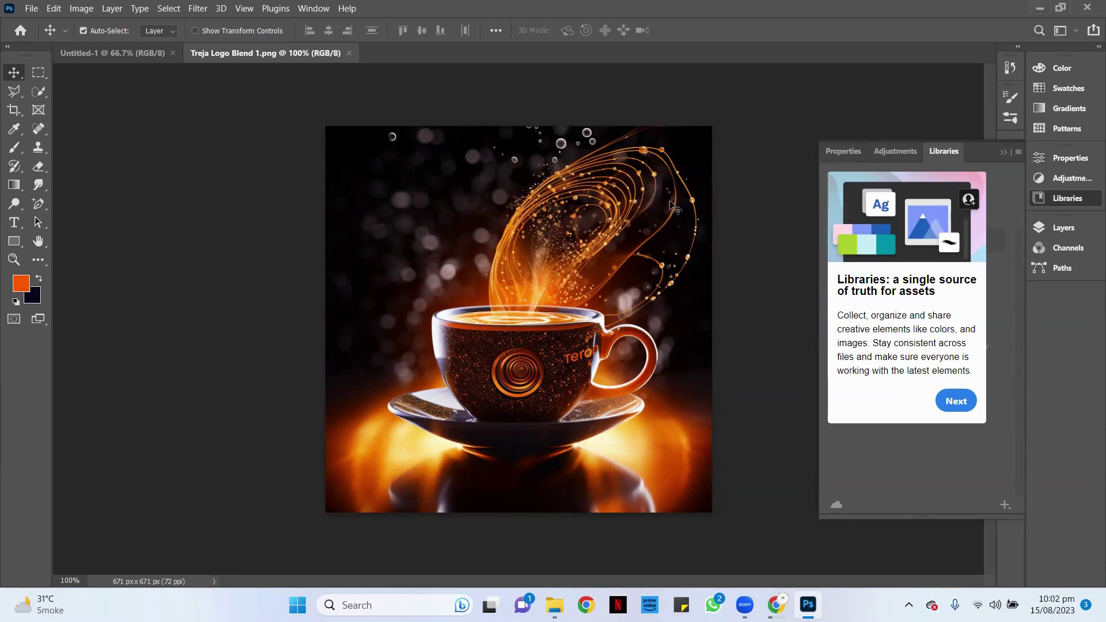
{"action": "left_click", "coordinate": [961, 401]}
{"action": "left_click", "coordinate": [992, 463]}
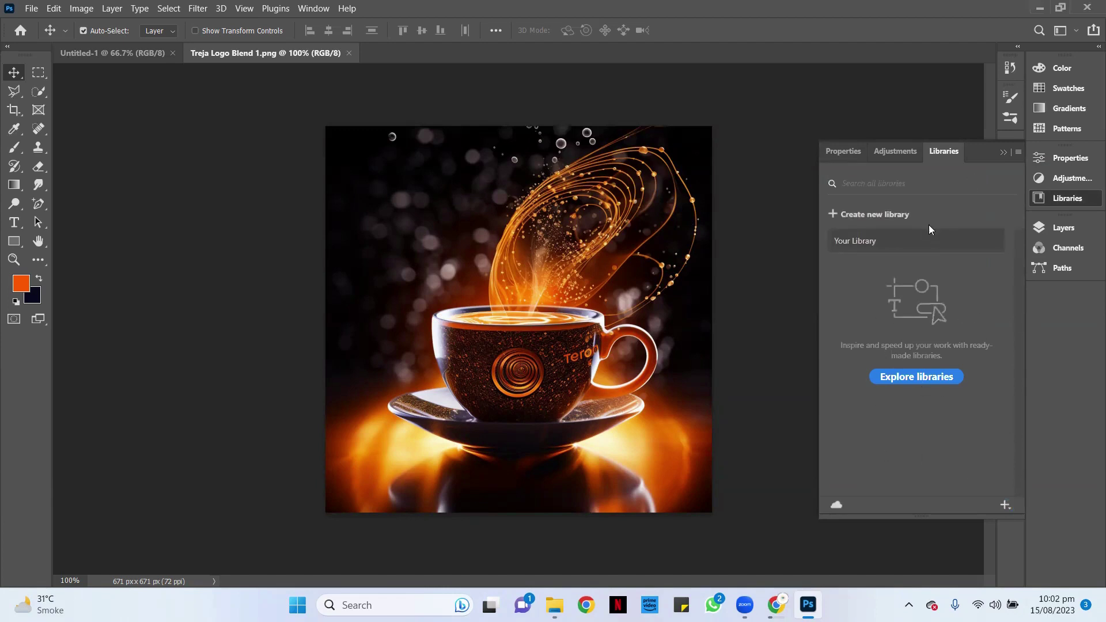
Step: Expand the panel dock back to Properties and show Layers with its Background layer
{"action": "left_click", "coordinate": [840, 151]}
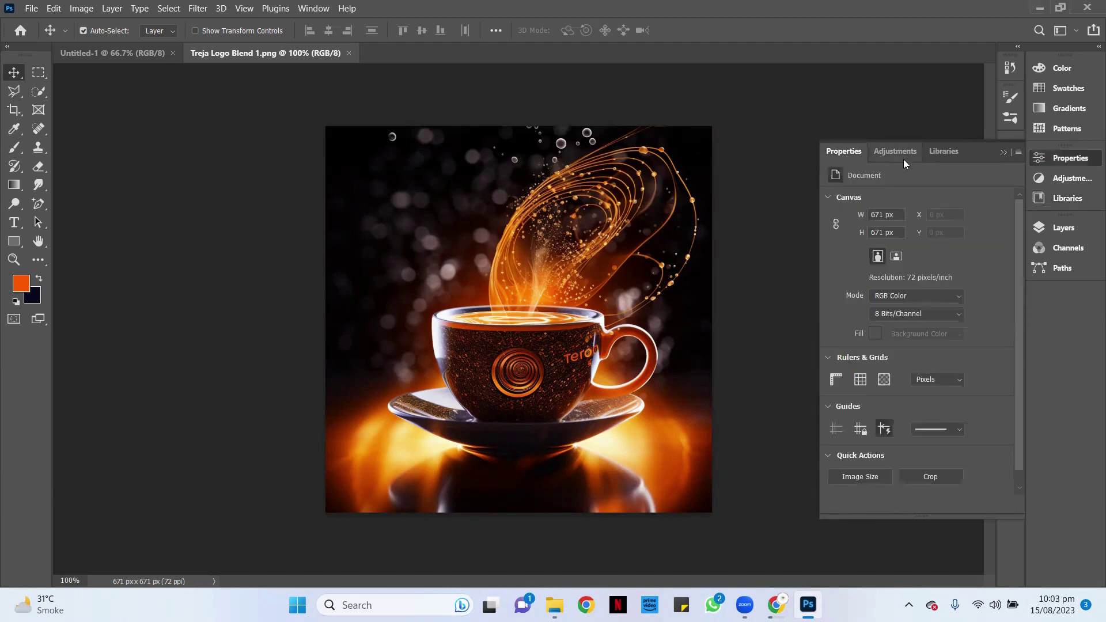
{"action": "left_click", "coordinate": [1098, 47]}
{"action": "scroll", "coordinate": [1019, 323], "scroll_direction": "down", "scroll_amount": 3}
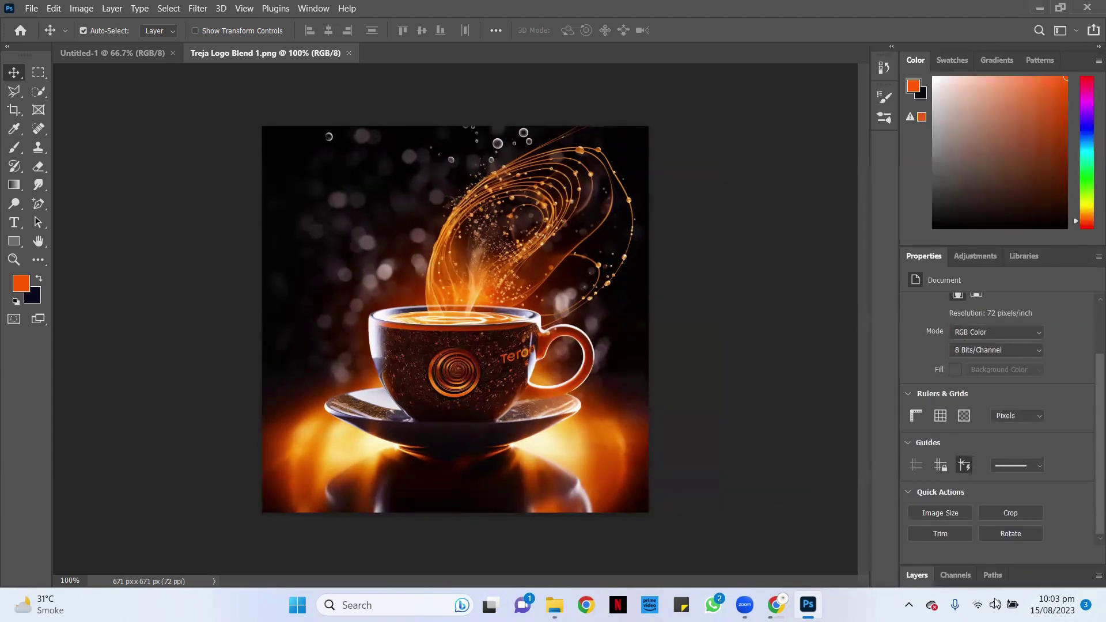
{"action": "left_click", "coordinate": [925, 576]}
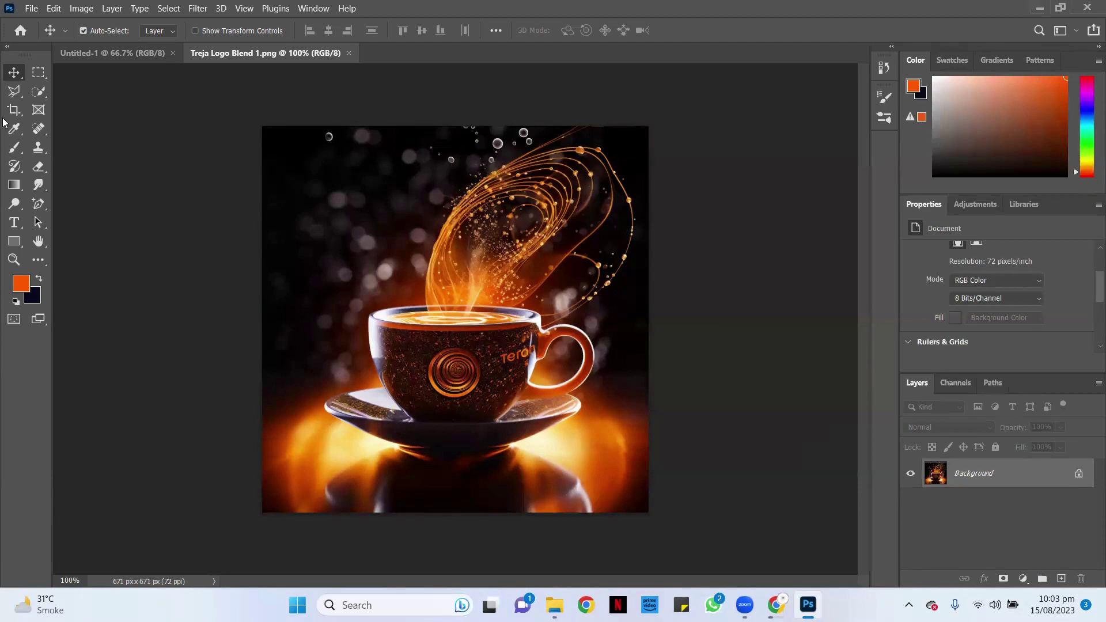
Step: Brush small orange dots onto the dark background, undoing one misplaced dot
{"action": "left_click", "coordinate": [13, 151]}
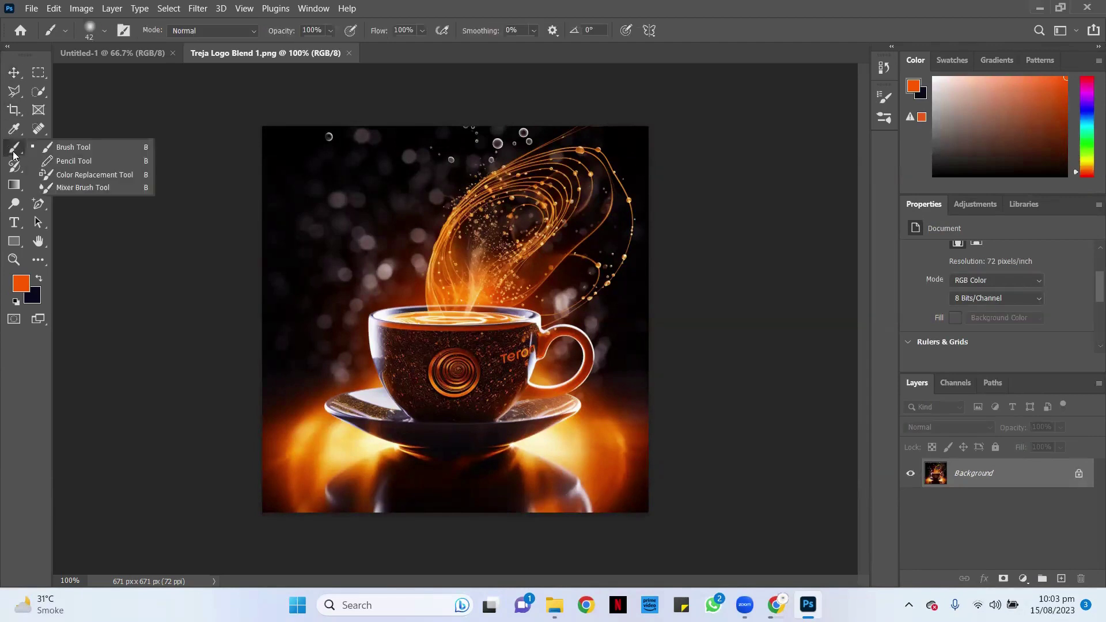
{"action": "left_click", "coordinate": [76, 148]}
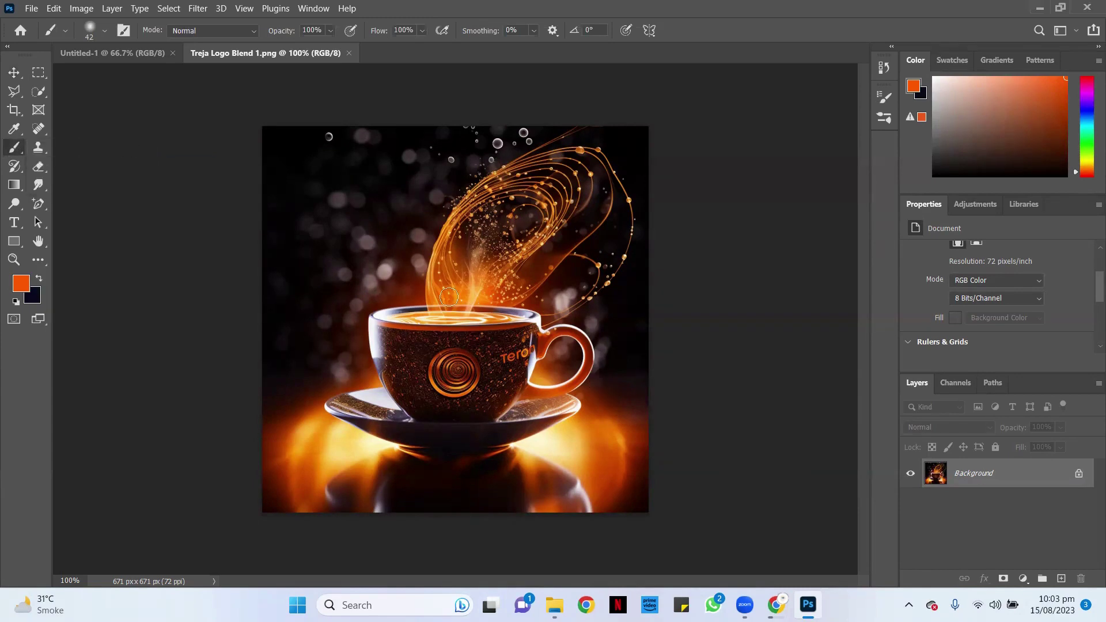
{"action": "left_click", "coordinate": [386, 232]}
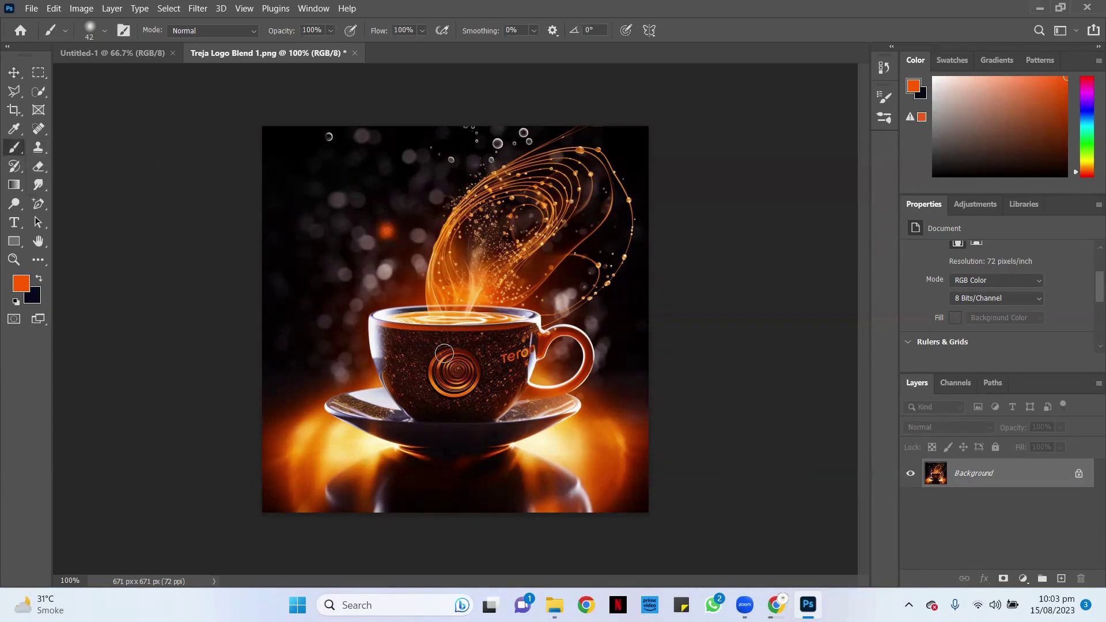
{"action": "key", "text": "ctrl+z"}
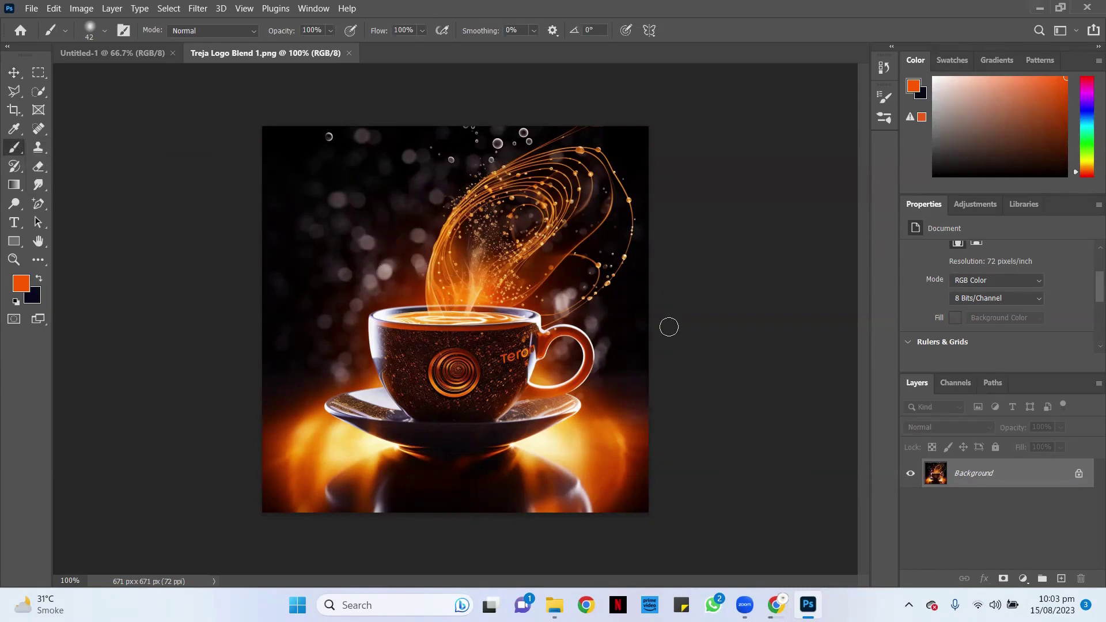
{"action": "left_click", "coordinate": [407, 206]}
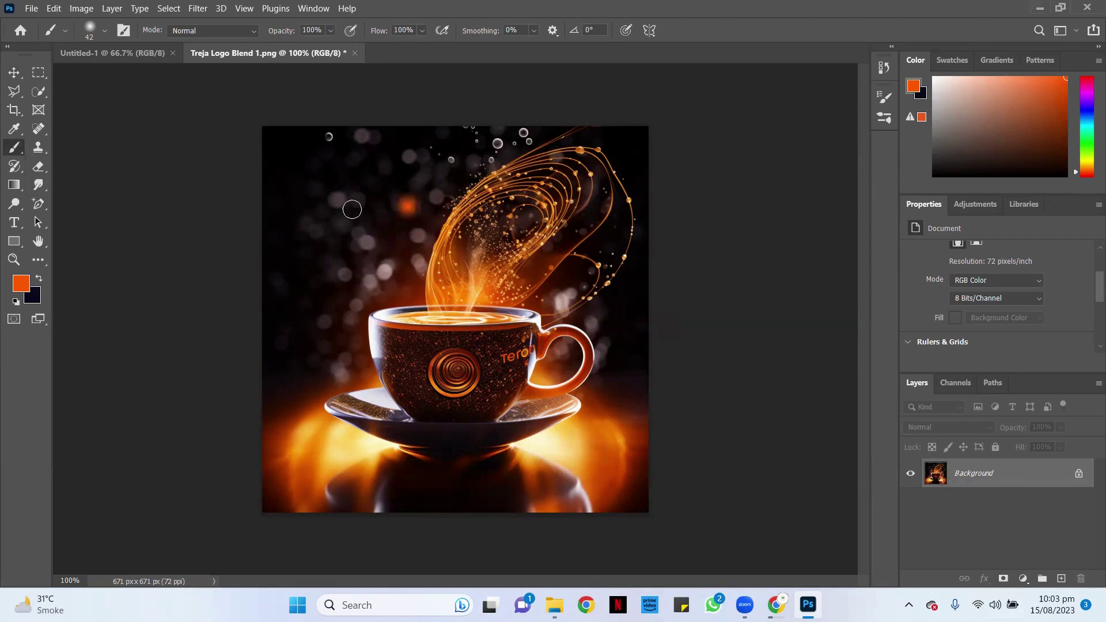
Step: Try moving the locked Background with the Move Tool, then cancel the warning
{"action": "left_click", "coordinate": [14, 72]}
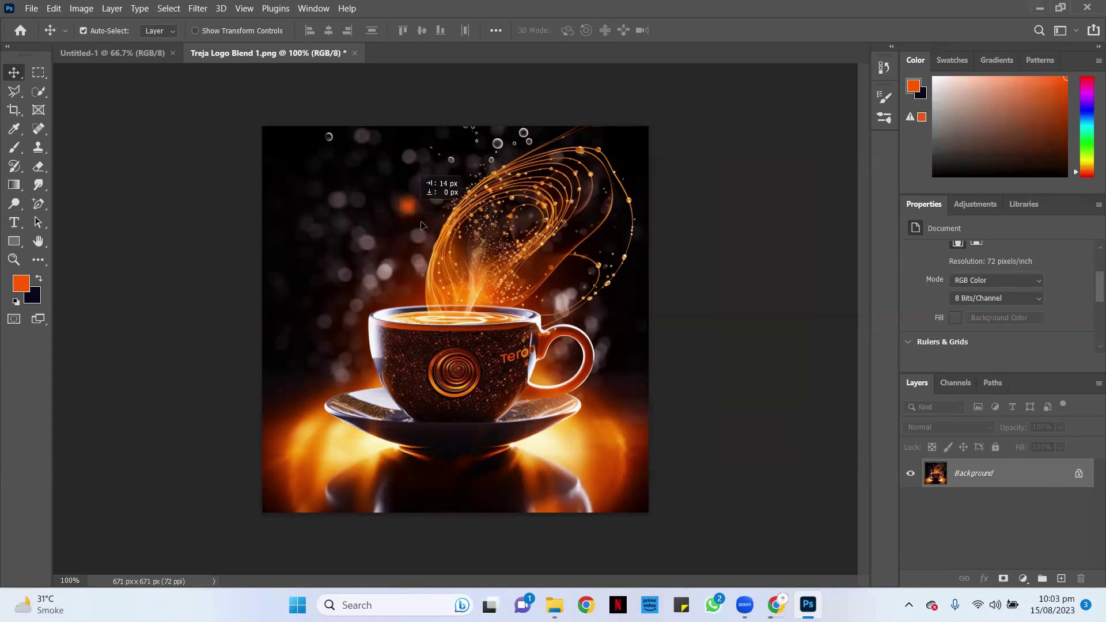
{"action": "left_click_drag", "start_coordinate": [407, 218], "coordinate": [414, 200]}
{"action": "left_click", "coordinate": [736, 279]}
Step: Add Layer 1, paint an orange dot on it, and shift the dot
{"action": "left_click", "coordinate": [1061, 578]}
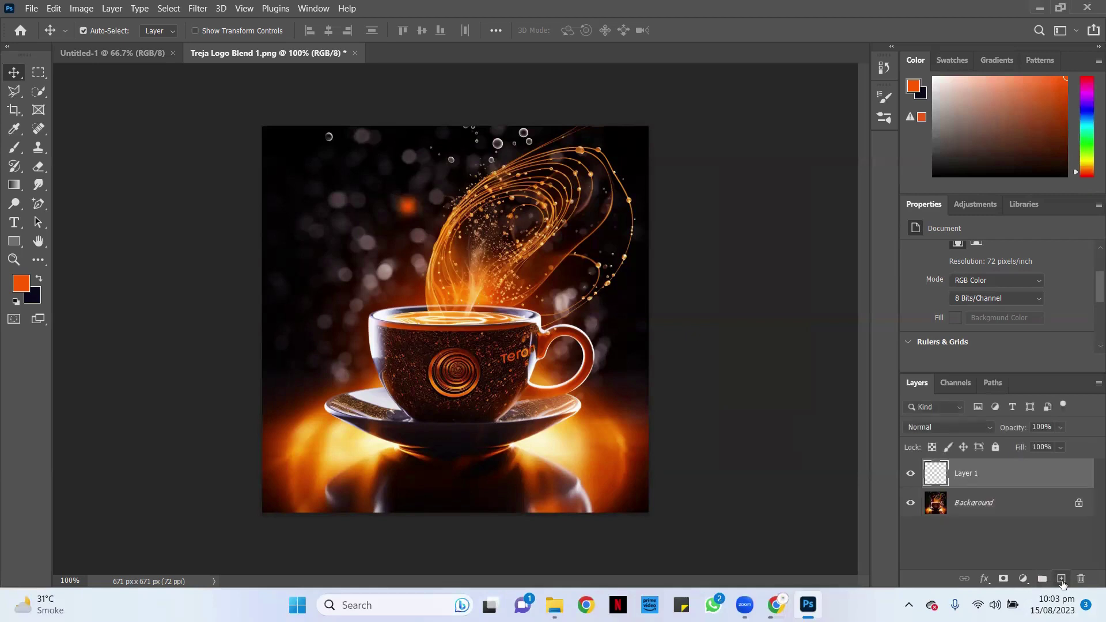
{"action": "left_click", "coordinate": [14, 147]}
{"action": "left_click", "coordinate": [333, 214]}
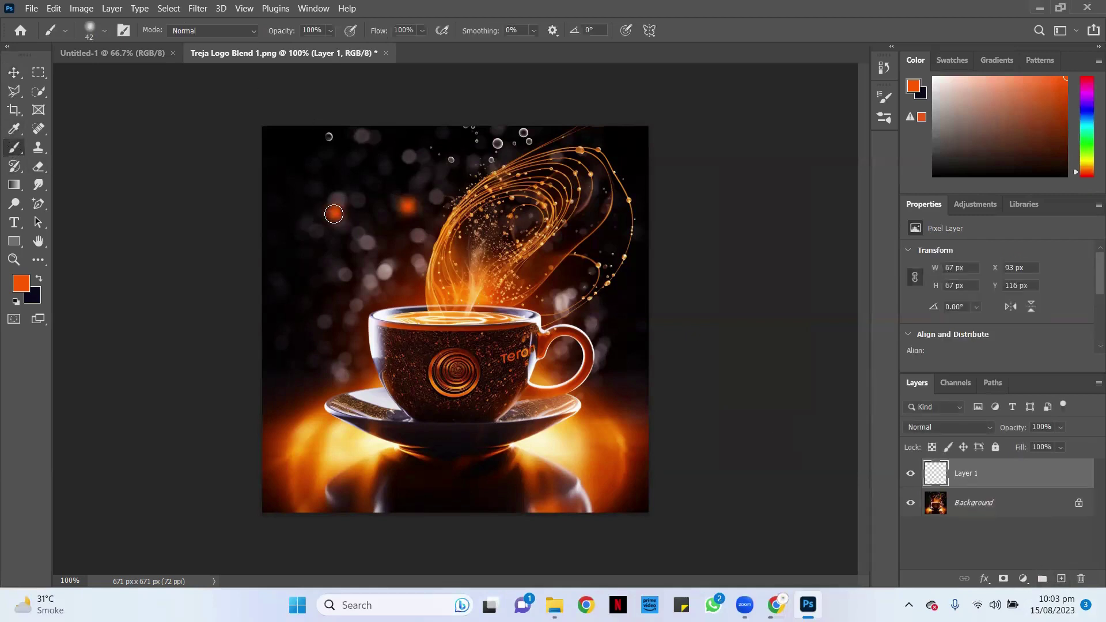
{"action": "left_click", "coordinate": [14, 72]}
{"action": "mouse_move", "coordinate": [357, 216]}
{"action": "left_mouse_down"}
{"action": "mouse_move", "coordinate": [385, 256]}
{"action": "mouse_move", "coordinate": [363, 277]}
{"action": "left_mouse_up"}
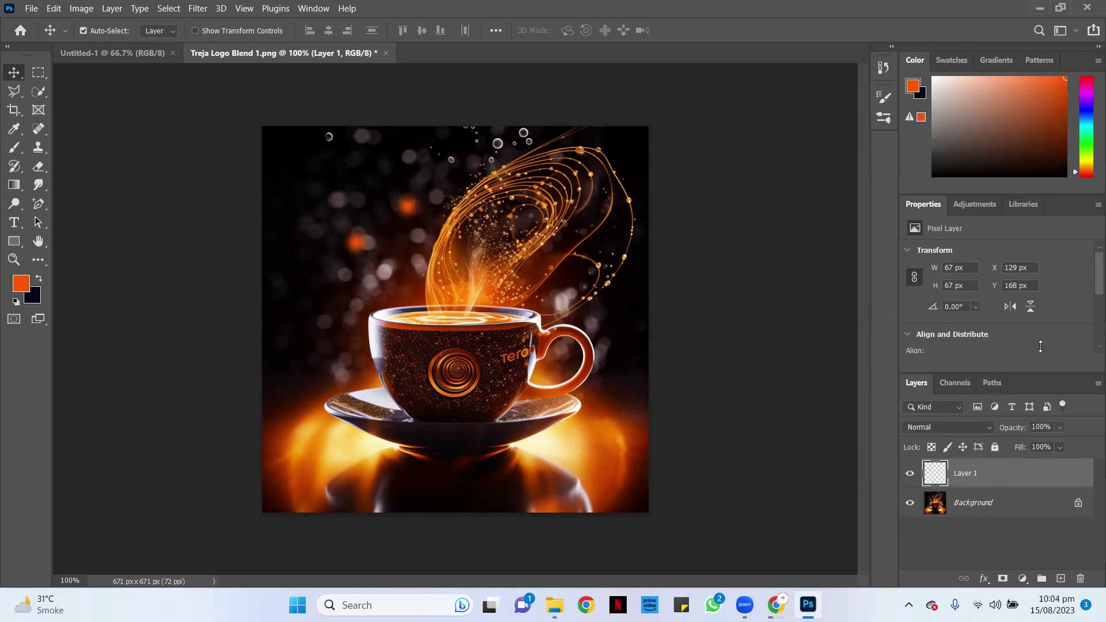
Step: Try dragging Layer 1 below Background, add empty Layer 2, and select Layer 1
{"action": "left_click_drag", "start_coordinate": [1040, 374], "coordinate": [1040, 327]}
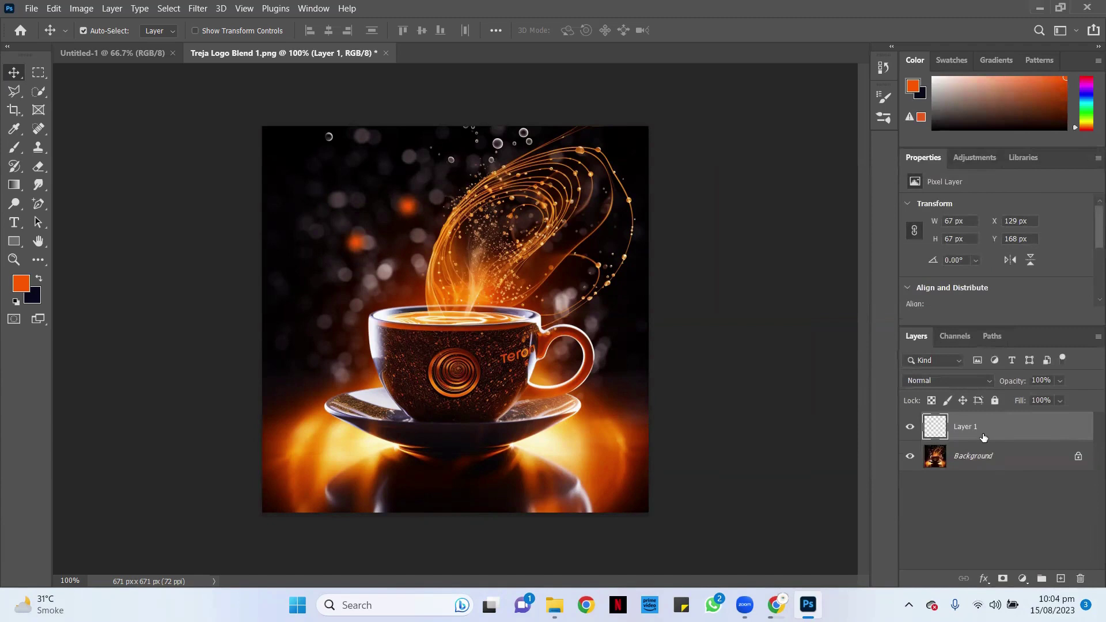
{"action": "left_click_drag", "start_coordinate": [984, 438], "coordinate": [1026, 506]}
{"action": "left_click_drag", "start_coordinate": [985, 437], "coordinate": [993, 475]}
{"action": "left_click", "coordinate": [1060, 578]}
{"action": "left_click", "coordinate": [983, 456]}
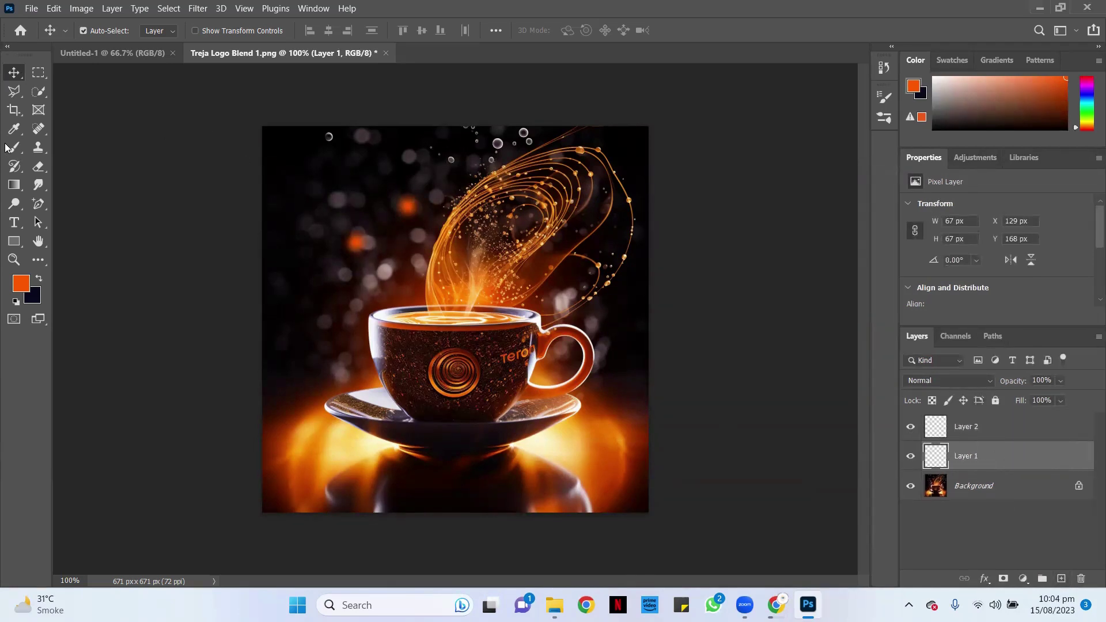
Step: Draw a navy-filled full-canvas rectangle, move it below Layer 1, then undo it
{"action": "left_click", "coordinate": [18, 247]}
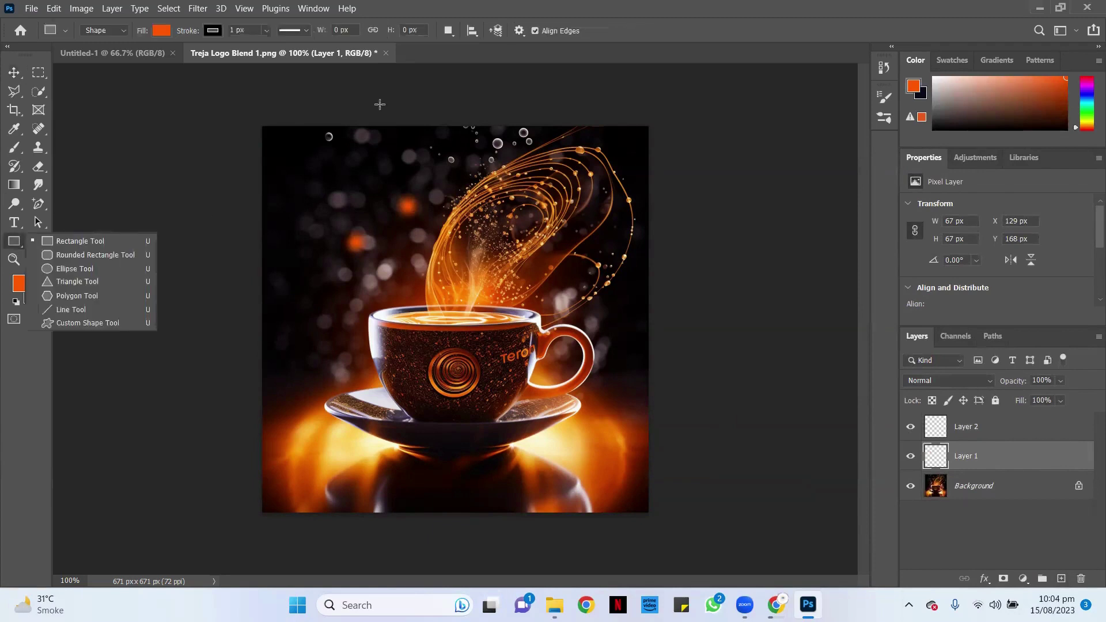
{"action": "mouse_move", "coordinate": [263, 126]}
{"action": "left_mouse_down"}
{"action": "mouse_move", "coordinate": [624, 349]}
{"action": "mouse_move", "coordinate": [645, 513]}
{"action": "left_mouse_up"}
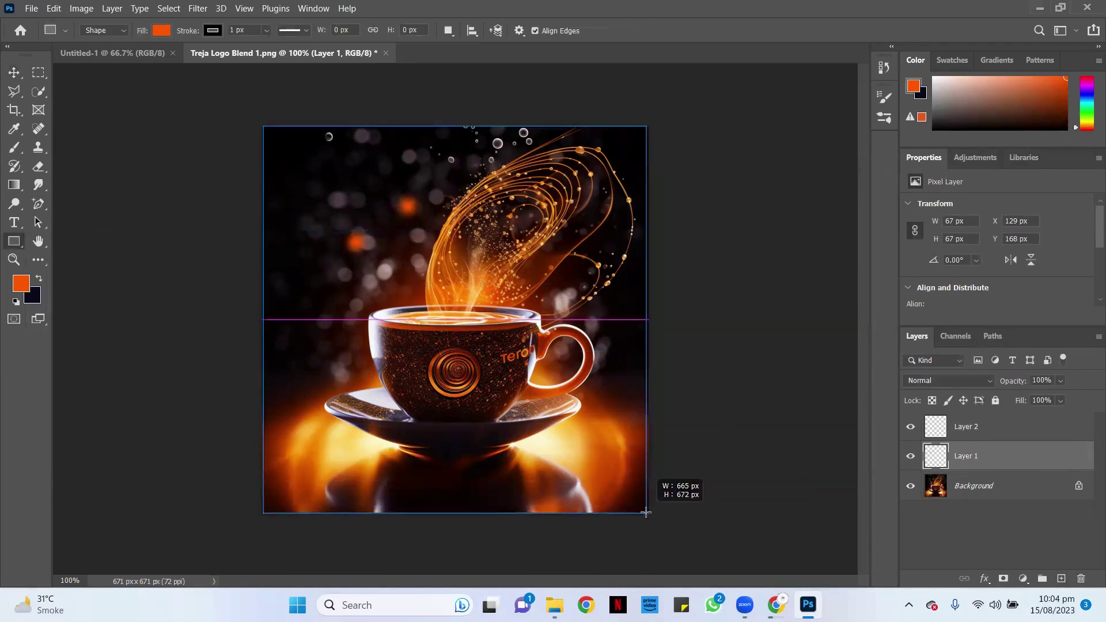
{"action": "left_click_drag", "start_coordinate": [645, 513], "coordinate": [647, 512]}
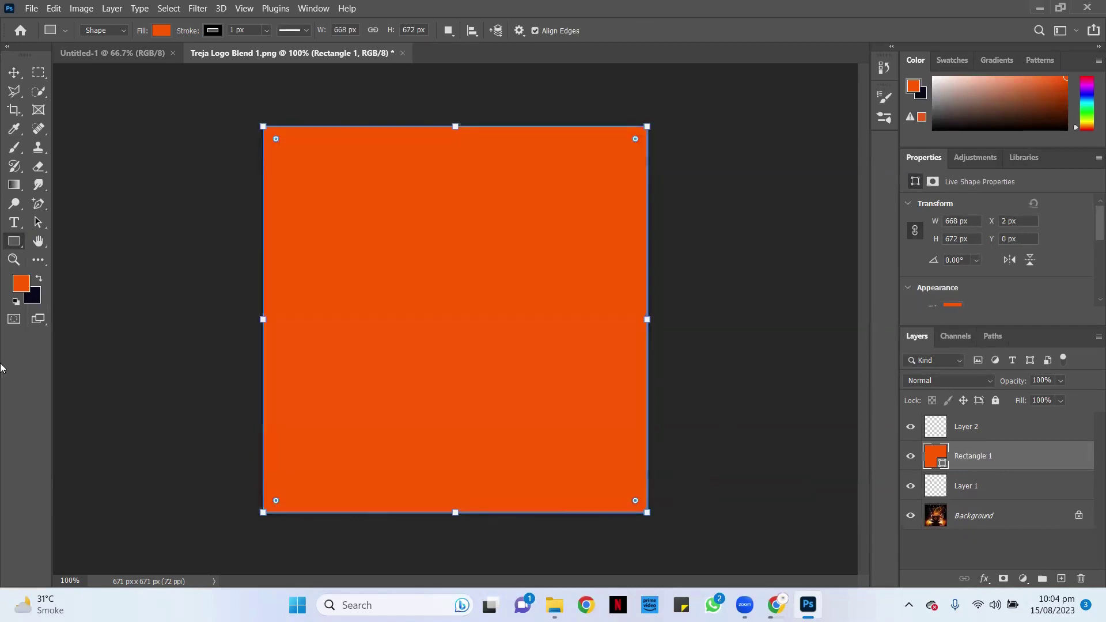
{"action": "key", "text": "ctrl+BackSpace"}
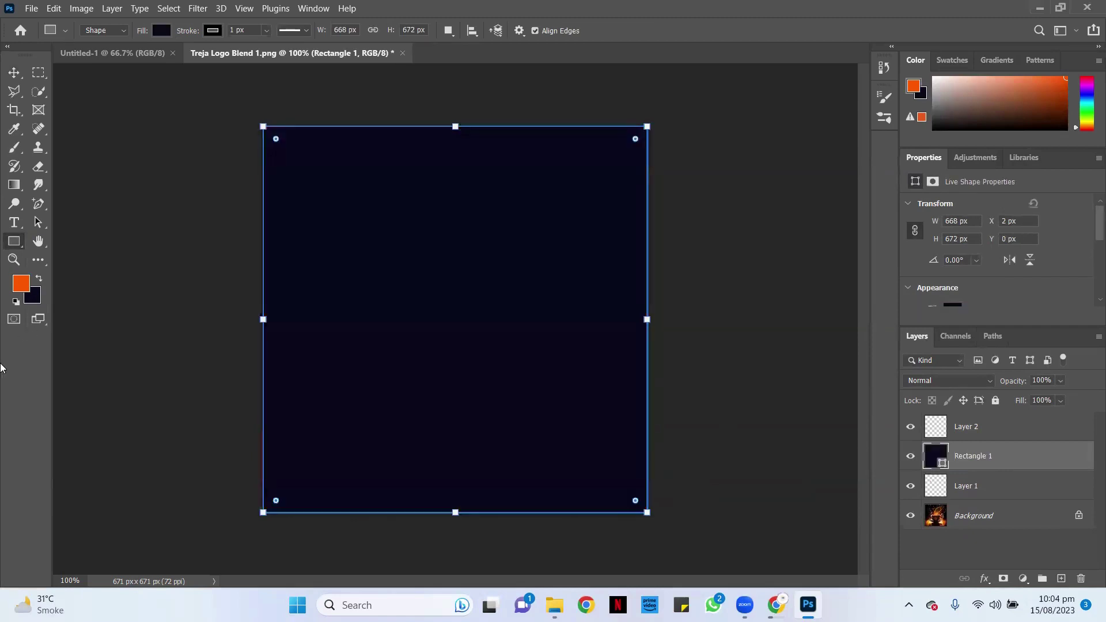
{"action": "left_click", "coordinate": [14, 72]}
{"action": "mouse_move", "coordinate": [979, 459]}
{"action": "left_mouse_down"}
{"action": "mouse_move", "coordinate": [982, 487]}
{"action": "mouse_move", "coordinate": [1000, 489]}
{"action": "left_mouse_up"}
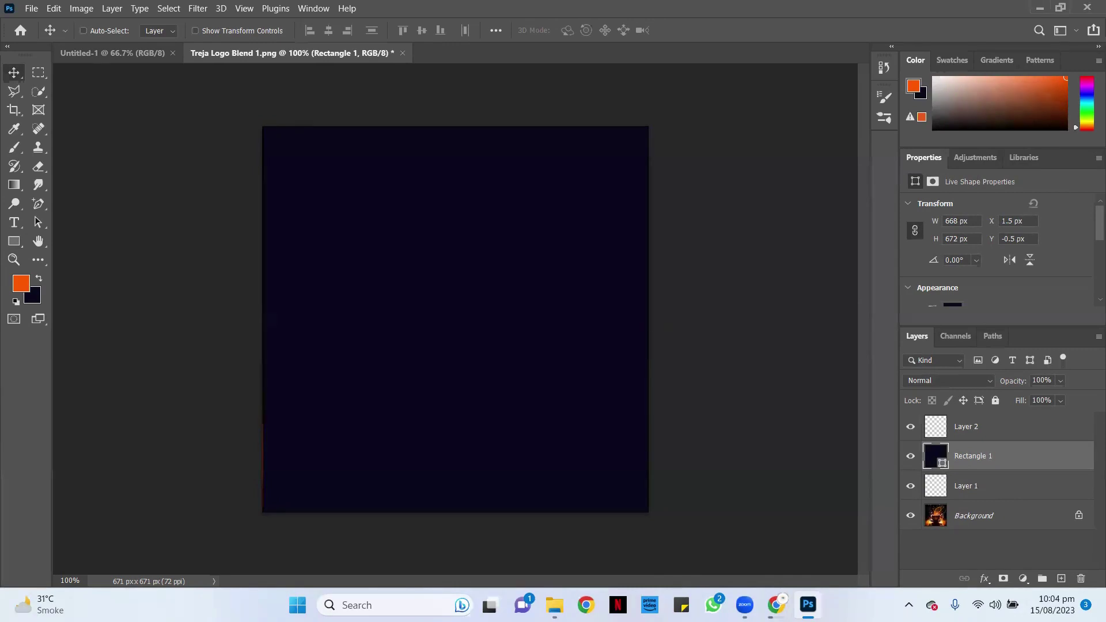
{"action": "key", "text": "ctrl+z"}
{"action": "key", "text": "ctrl+z"}
{"action": "key", "text": "ctrl+z"}
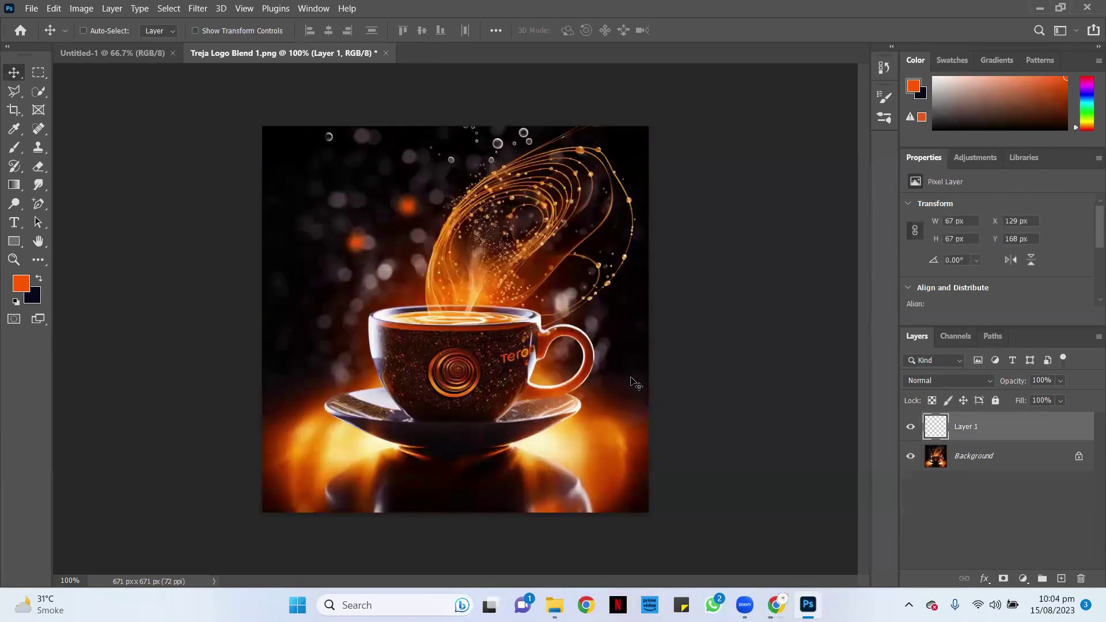
Step: Start deleting Layer 1 from the Layers panel but answer No to keep it
{"action": "key", "text": "ctrl"}
{"action": "left_click_drag", "start_coordinate": [724, 426], "coordinate": [860, 481]}
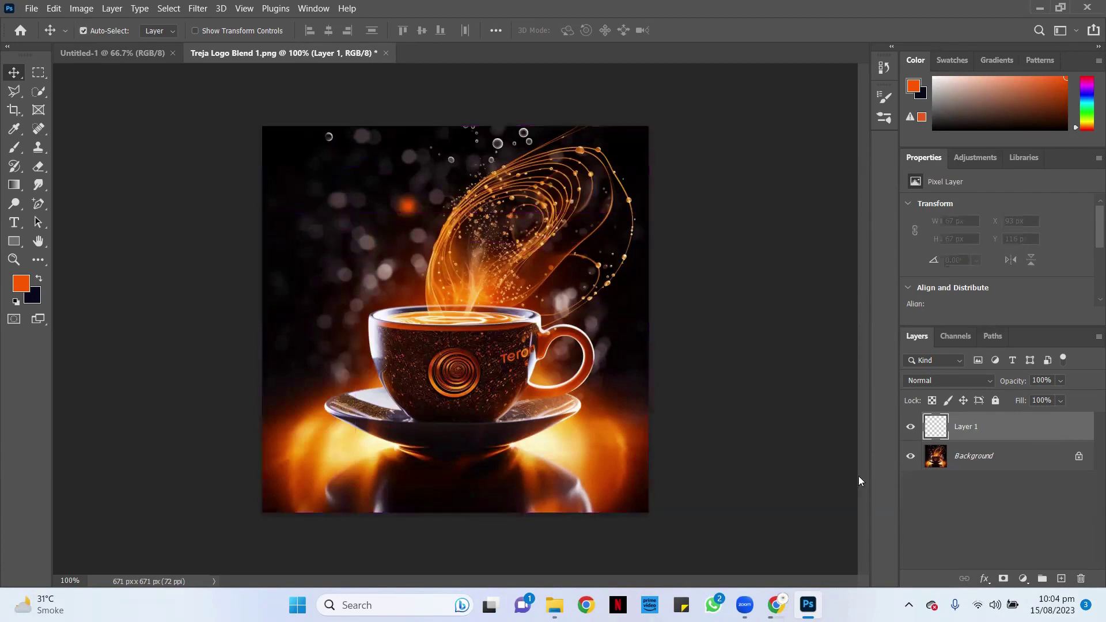
{"action": "left_click", "coordinate": [1081, 579]}
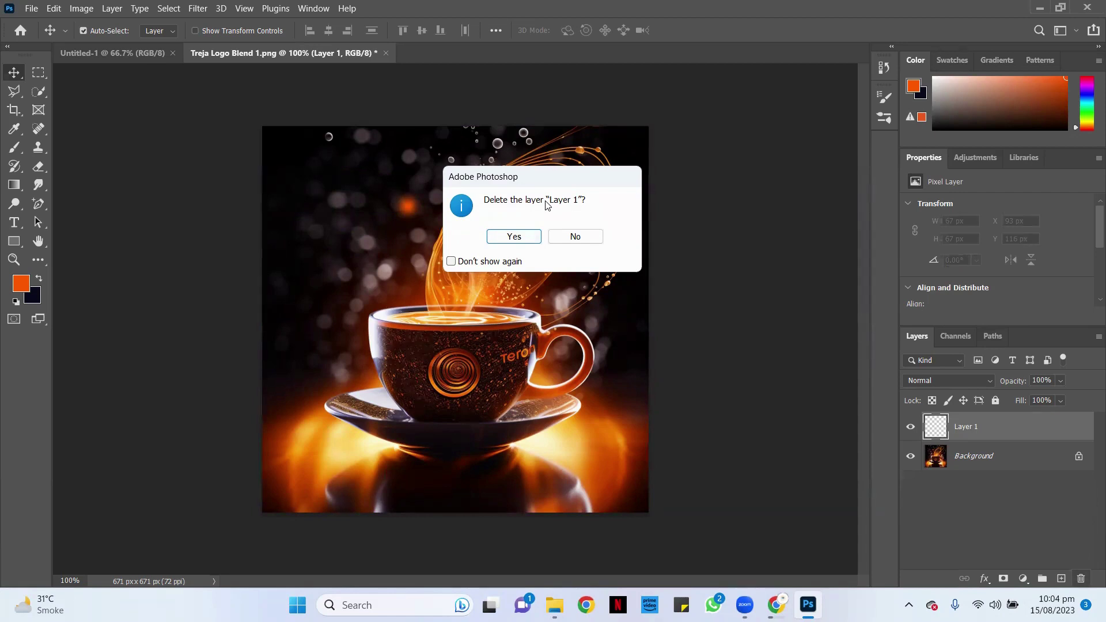
{"action": "left_click", "coordinate": [576, 237]}
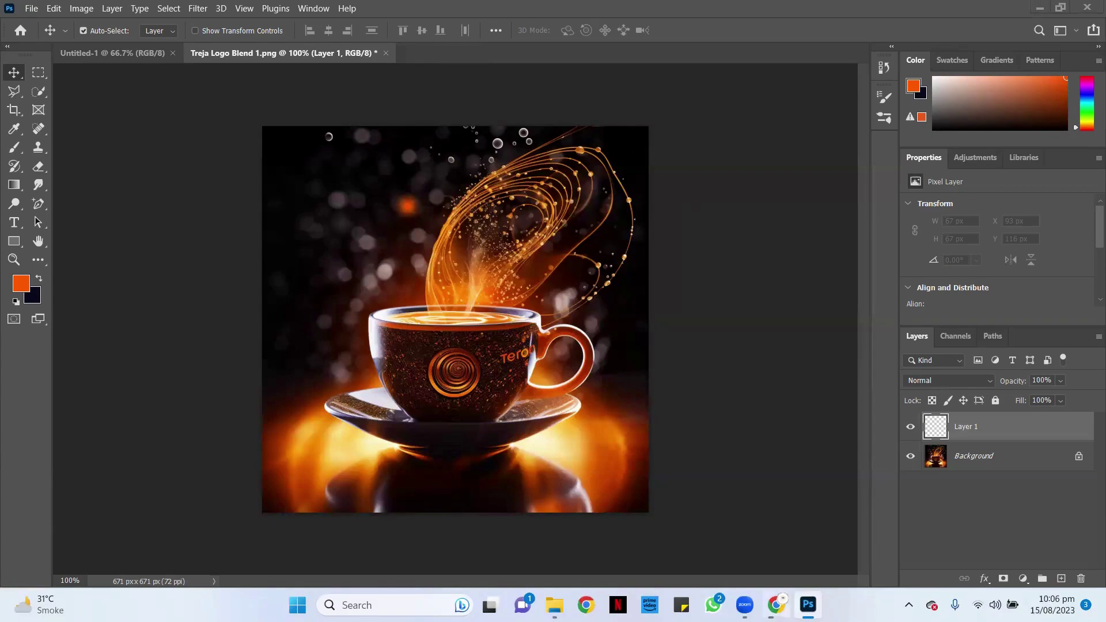
Step: Look over the Photoshop download page in the browser, then return to the coffee image
{"action": "left_click", "coordinate": [776, 605]}
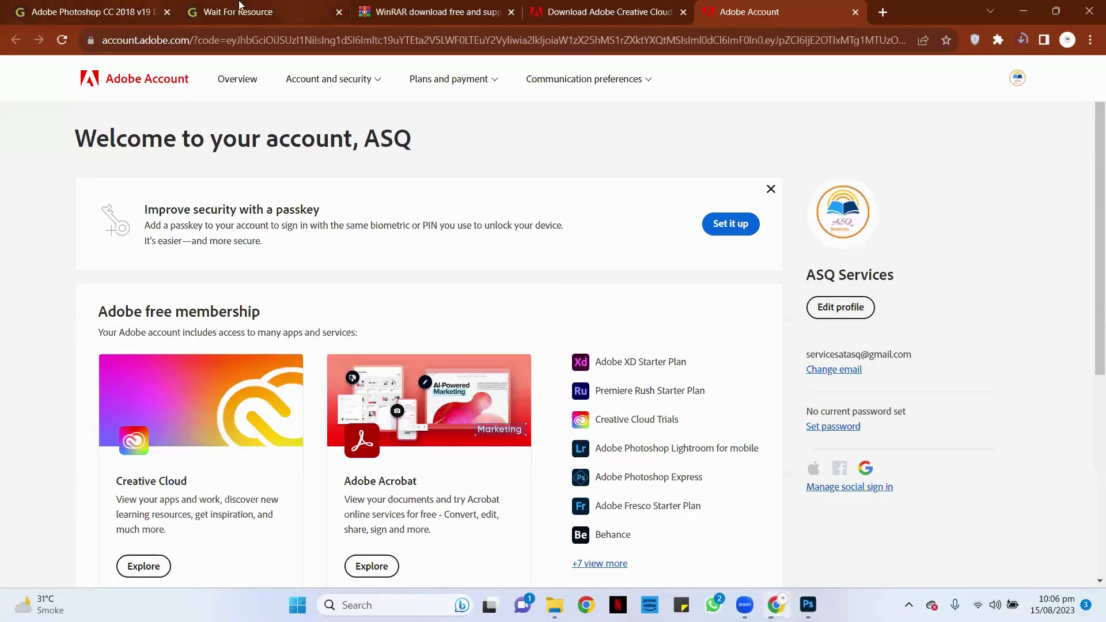
{"action": "left_click", "coordinate": [114, 8]}
{"action": "scroll", "coordinate": [627, 316], "scroll_direction": "up", "scroll_amount": 1}
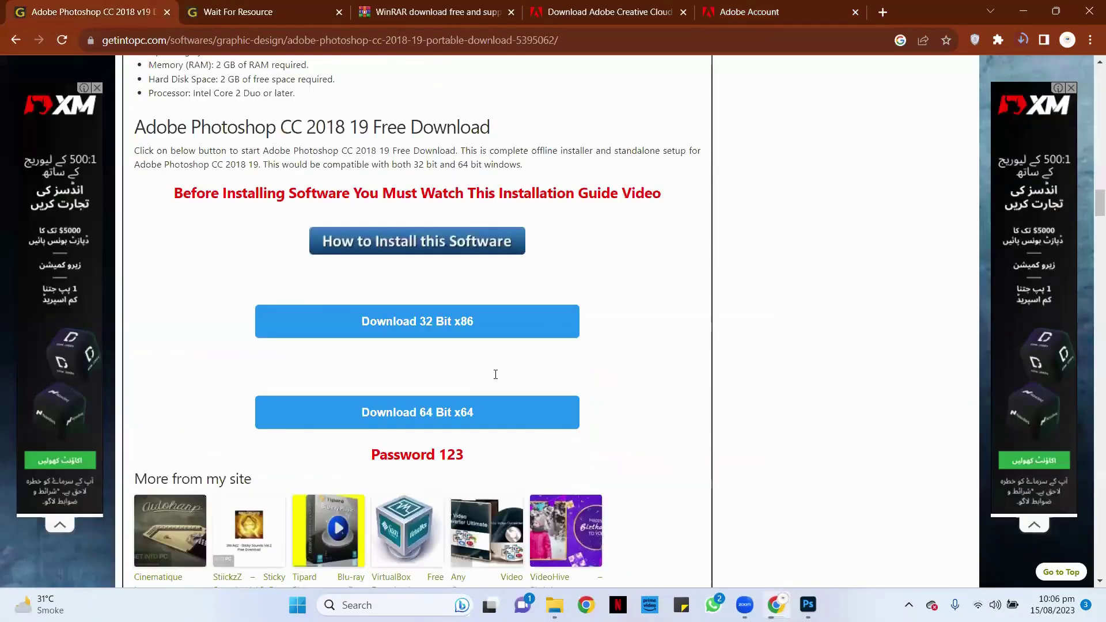
{"action": "scroll", "coordinate": [496, 375], "scroll_direction": "up", "scroll_amount": 6}
{"action": "scroll", "coordinate": [570, 426], "scroll_direction": "up", "scroll_amount": 5}
{"action": "scroll", "coordinate": [571, 425], "scroll_direction": "up", "scroll_amount": 3}
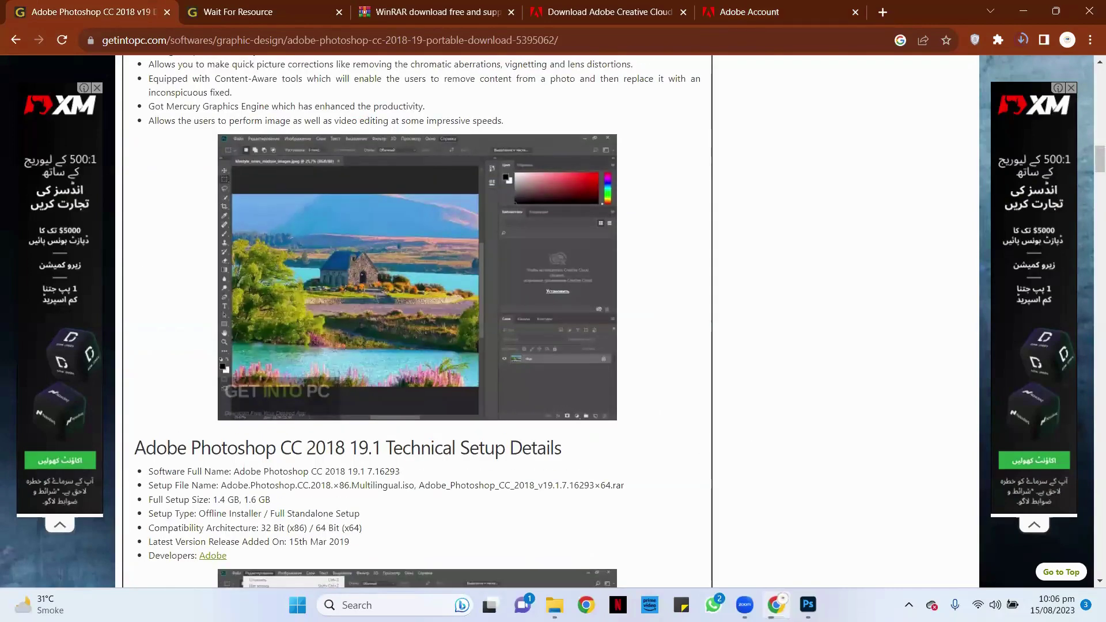
{"action": "left_click", "coordinate": [807, 604]}
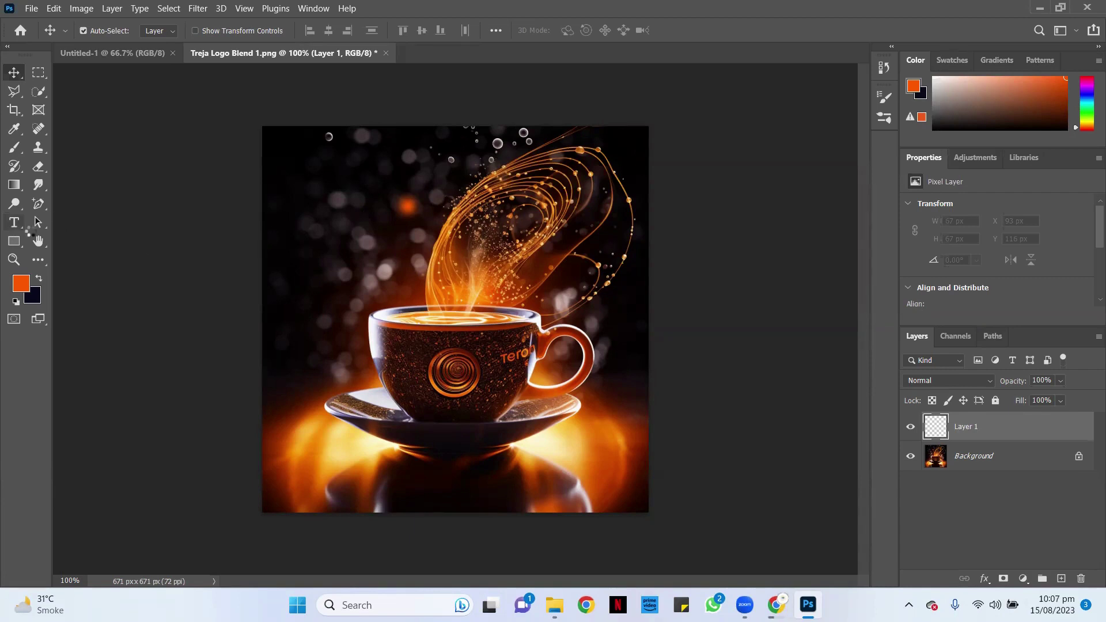
Step: Add a 'Lorem Ipsum' heading near the top and a paragraph text box beneath it
{"action": "key", "text": "t"}
{"action": "left_click", "coordinate": [362, 211]}
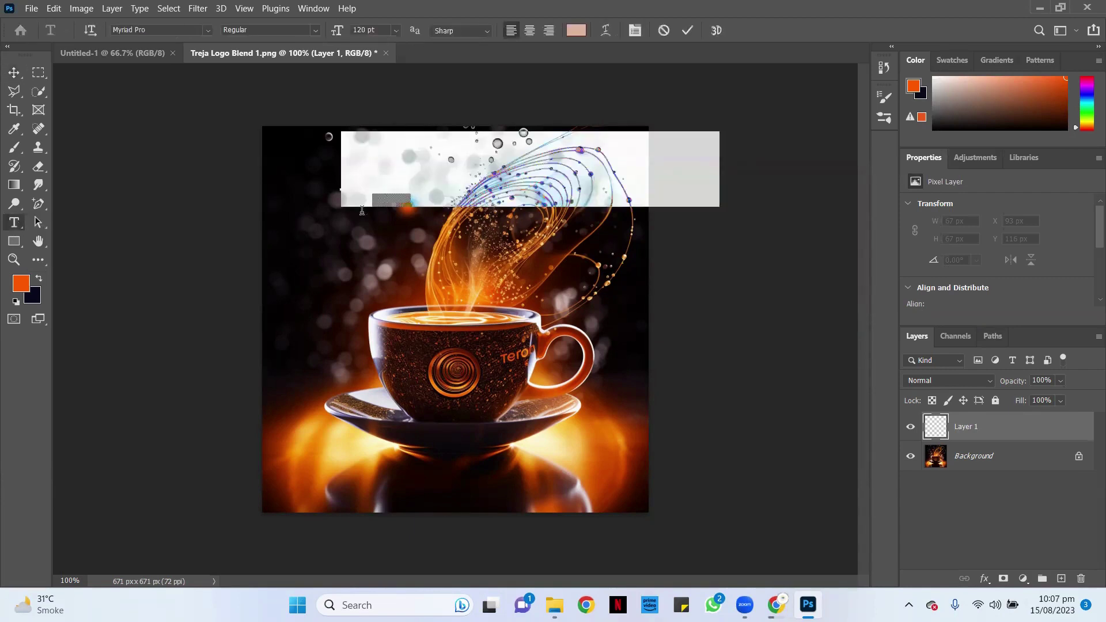
{"action": "left_click", "coordinate": [362, 212]}
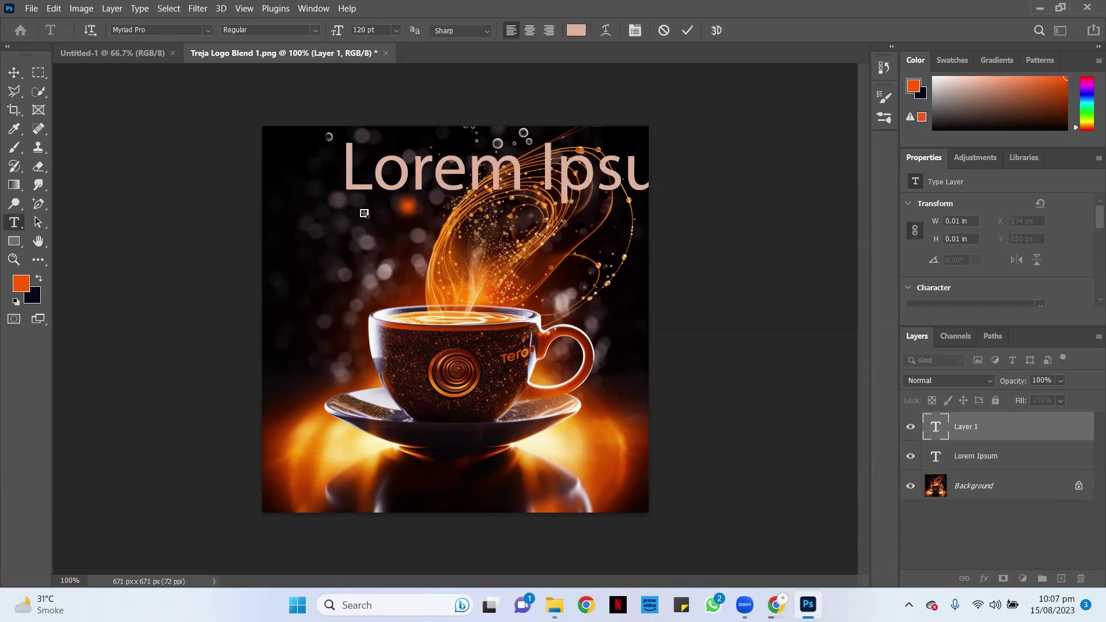
{"action": "left_click_drag", "start_coordinate": [364, 213], "coordinate": [455, 253]}
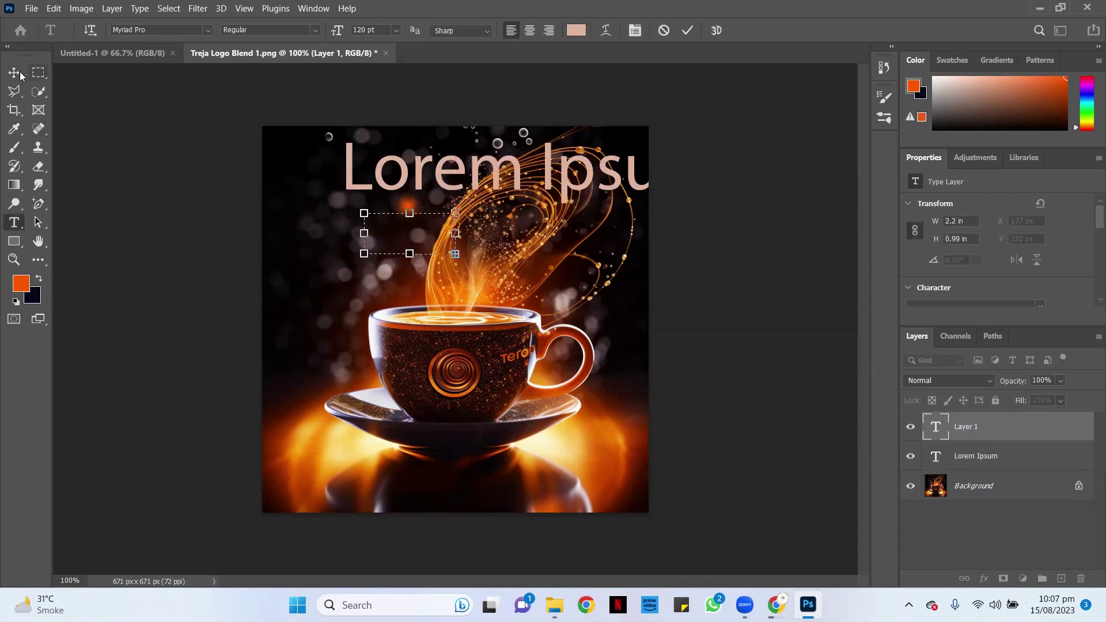
{"action": "left_click", "coordinate": [15, 71]}
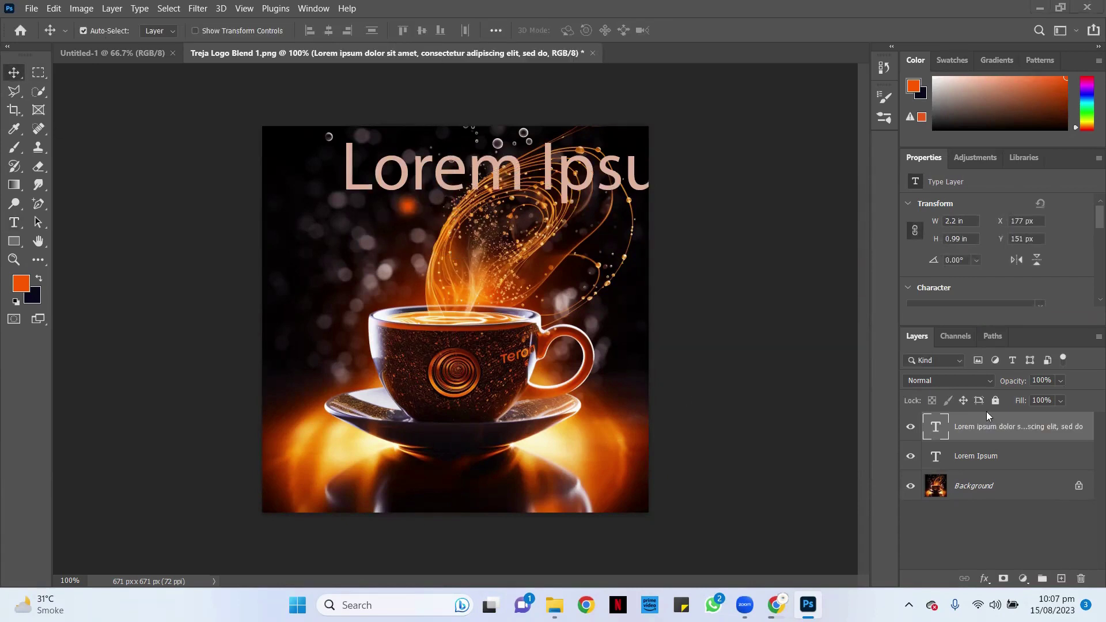
Step: Replace the placeholder paragraph with the phone number in a widened box, shifted to the left edge
{"action": "double_click", "coordinate": [936, 432]}
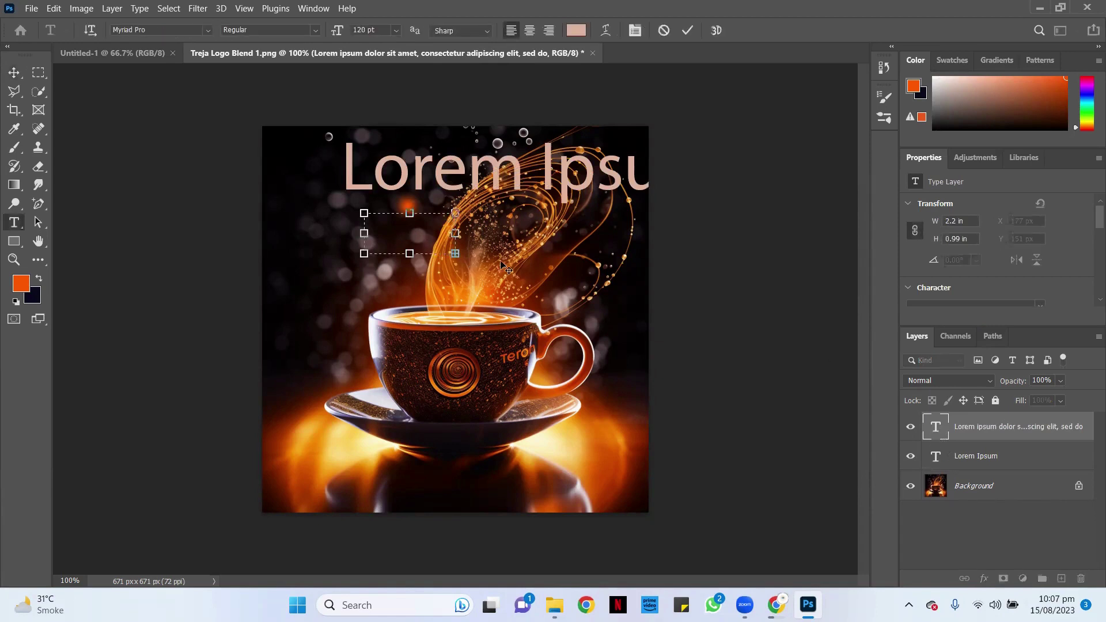
{"action": "left_click_drag", "start_coordinate": [455, 254], "coordinate": [672, 400]}
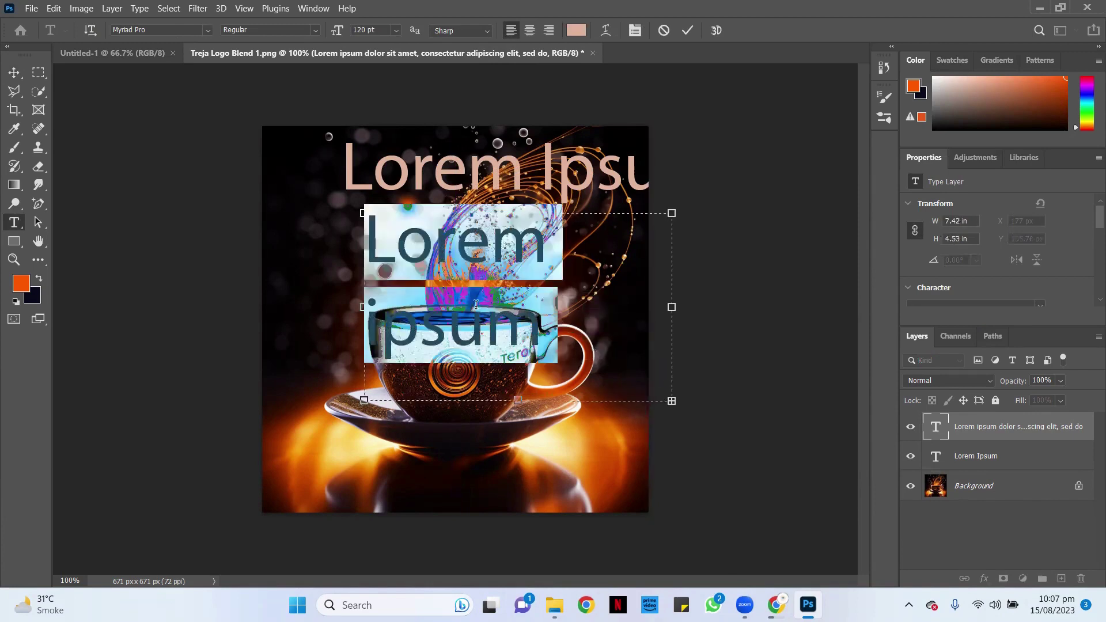
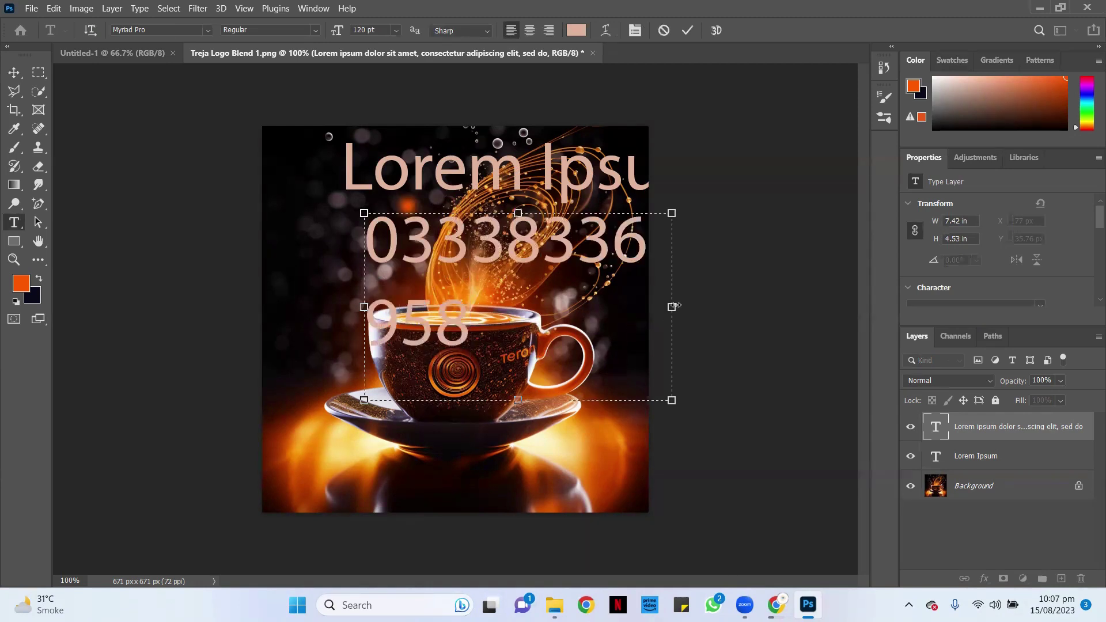
{"action": "left_click_drag", "start_coordinate": [671, 306], "coordinate": [876, 306]}
{"action": "key", "text": "BackSpace"}
{"action": "key", "text": "BackSpace"}
{"action": "key", "text": "BackSpace"}
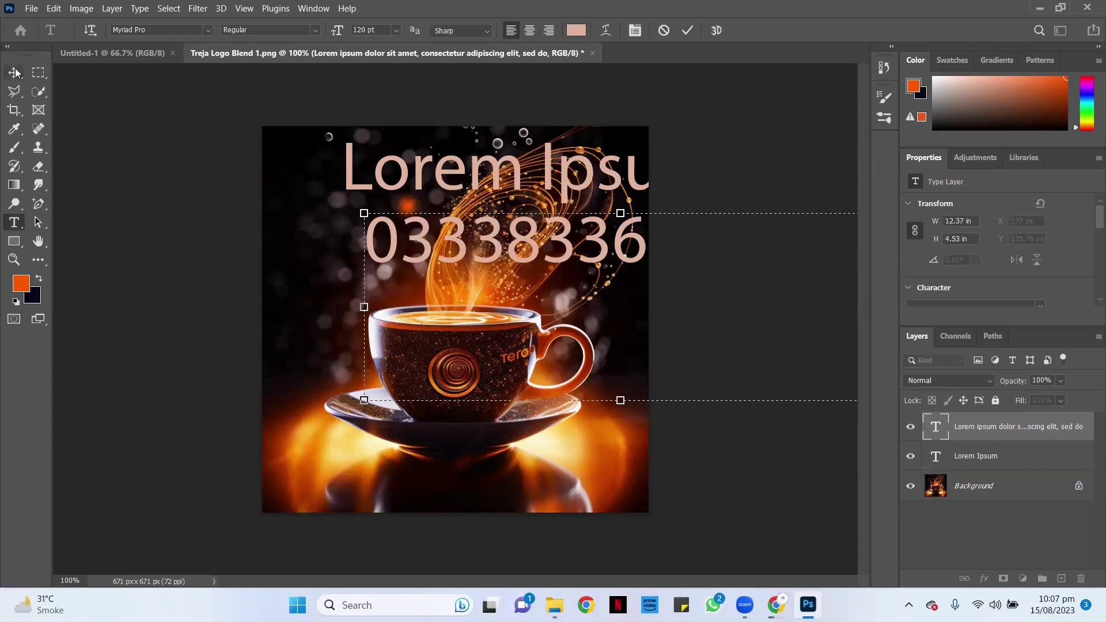
{"action": "left_click", "coordinate": [14, 72]}
{"action": "mouse_move", "coordinate": [402, 242]}
{"action": "left_mouse_down"}
{"action": "mouse_move", "coordinate": [296, 242]}
{"action": "mouse_move", "coordinate": [344, 245]}
{"action": "left_mouse_up"}
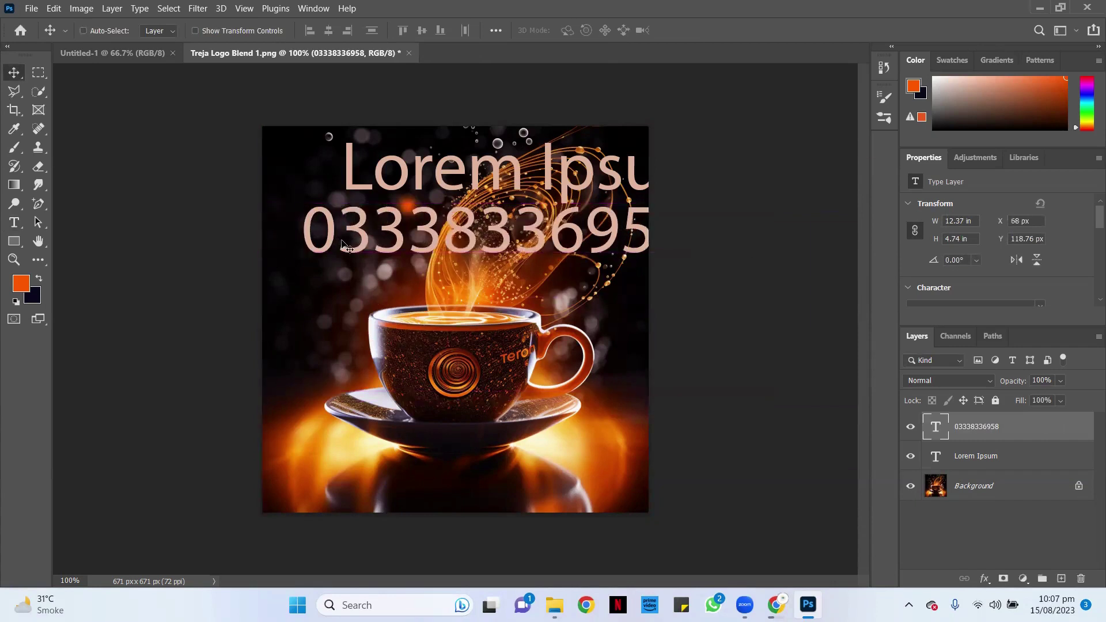
Step: Free-transform the phone number to about 80% by 65% and drag it to the image bottom
{"action": "key", "text": "ctrl+t"}
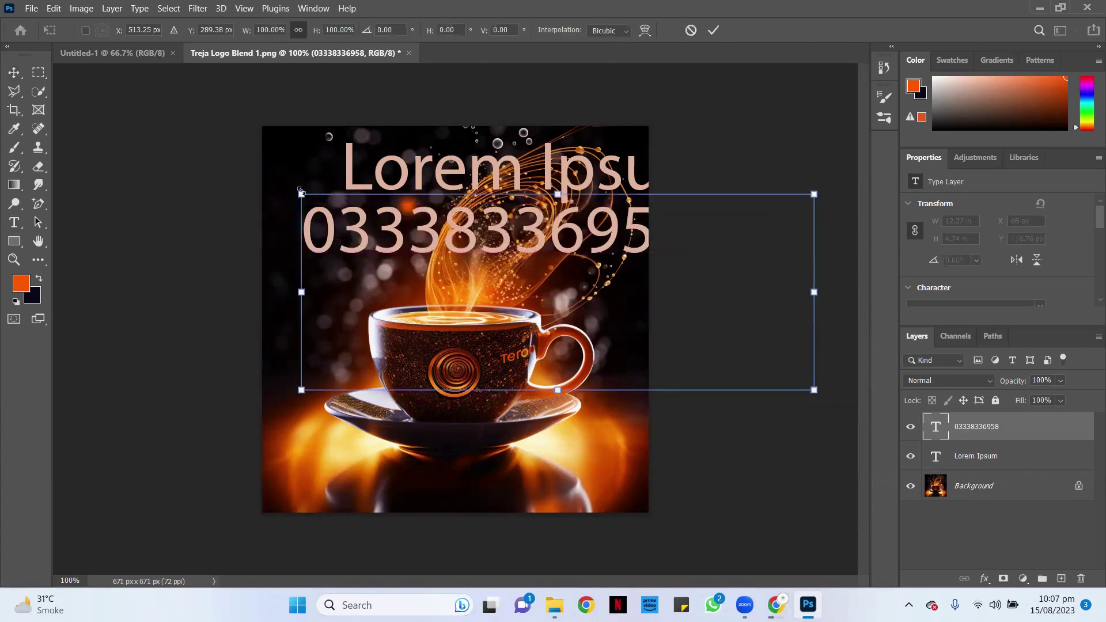
{"action": "mouse_move", "coordinate": [301, 193]}
{"action": "left_mouse_down"}
{"action": "mouse_move", "coordinate": [321, 260]}
{"action": "mouse_move", "coordinate": [423, 285]}
{"action": "mouse_move", "coordinate": [414, 491]}
{"action": "left_mouse_up"}
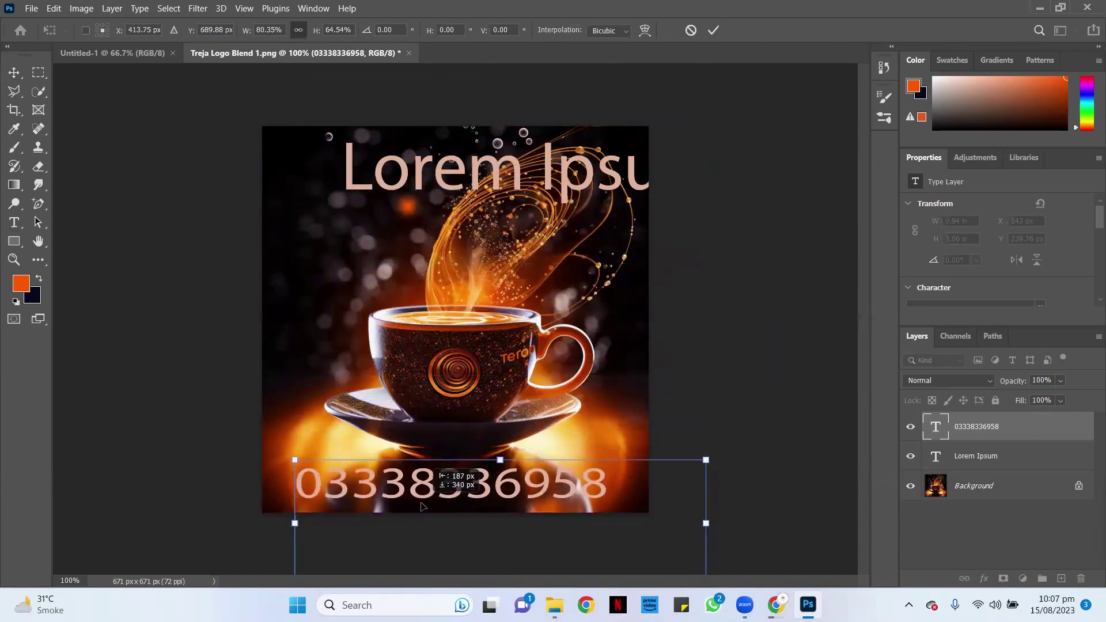